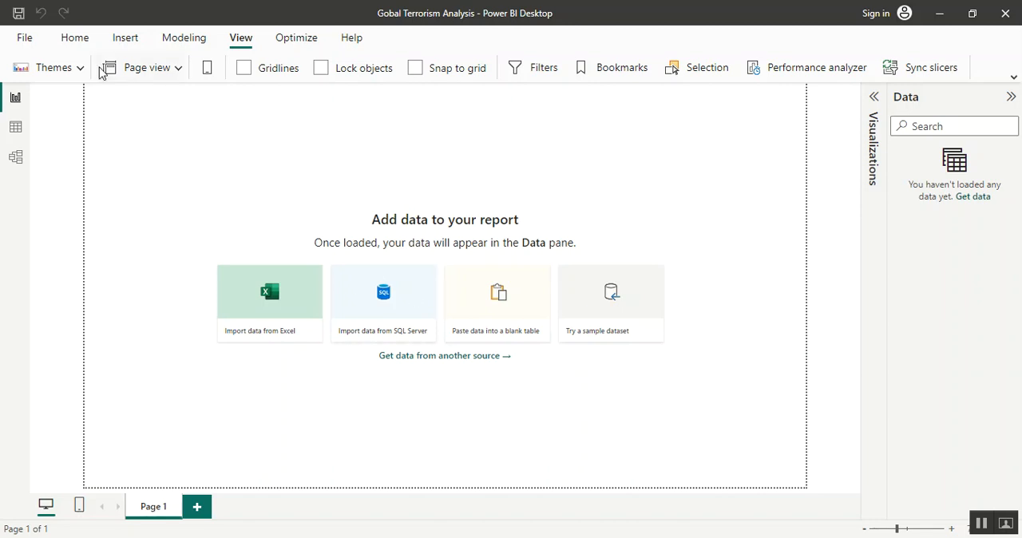
Get data from the Text/CSV file globalterrorismdb_0718dist.csv and open it for transformation in Power Query
left_click(74, 37)
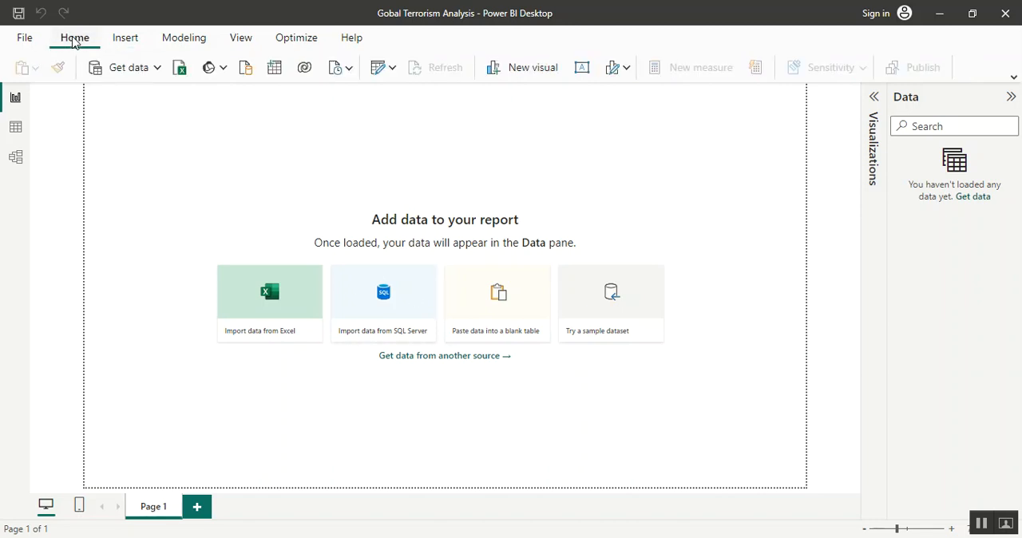
left_click(158, 68)
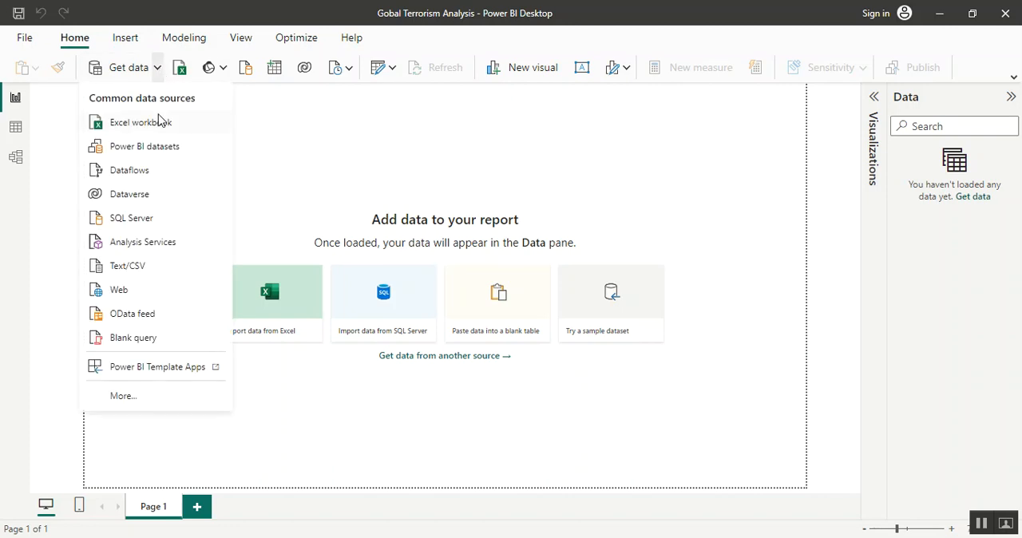
left_click(158, 266)
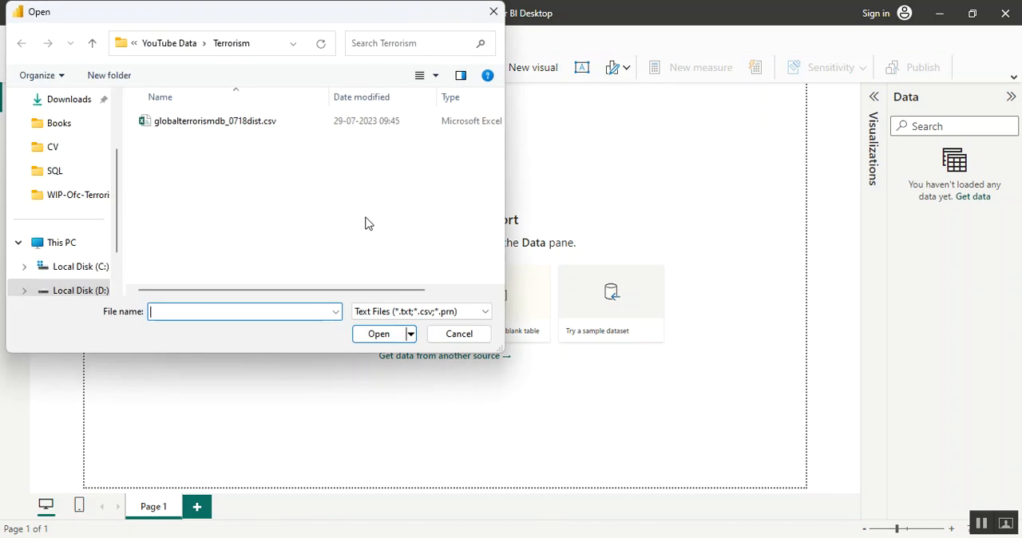
left_click(279, 122)
left_click(374, 333)
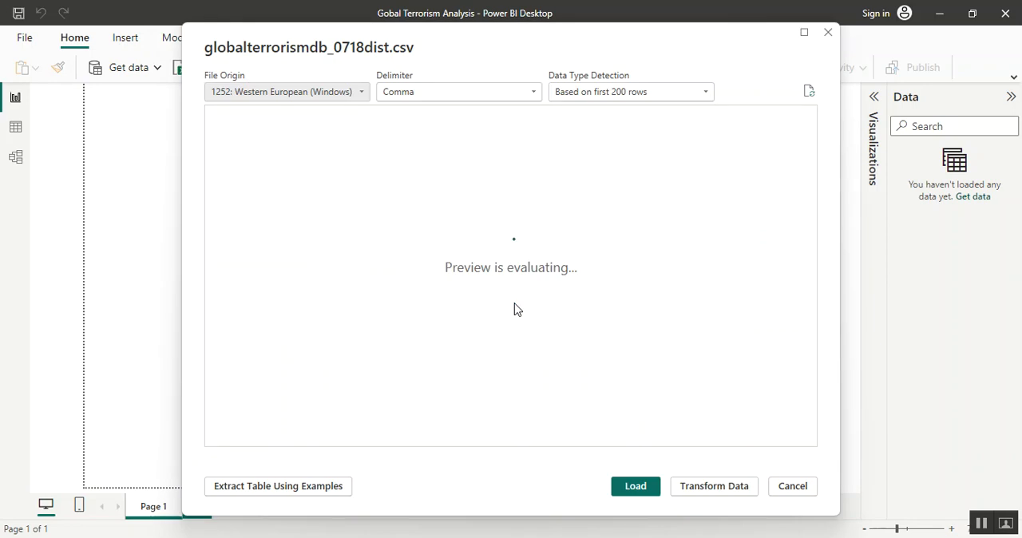
left_click(702, 487)
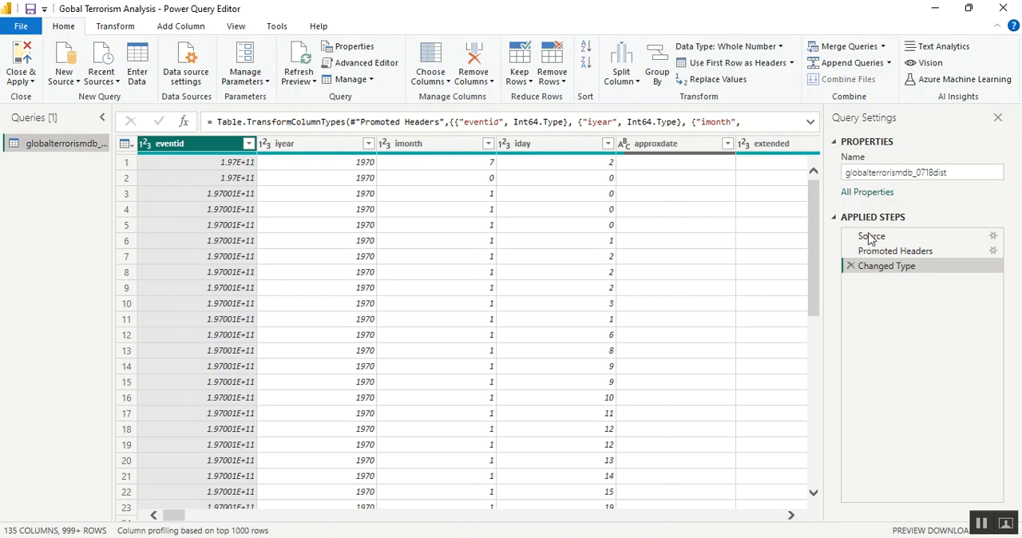
Rename the globalterrorismdb_0718dist query as Data
double_click(896, 174)
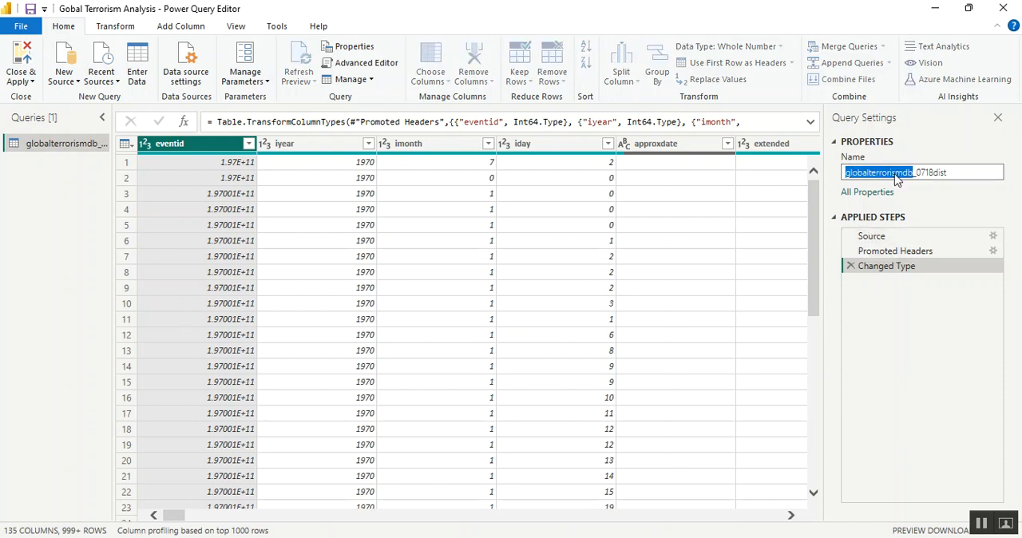
key("ctrl+a")
type("t")
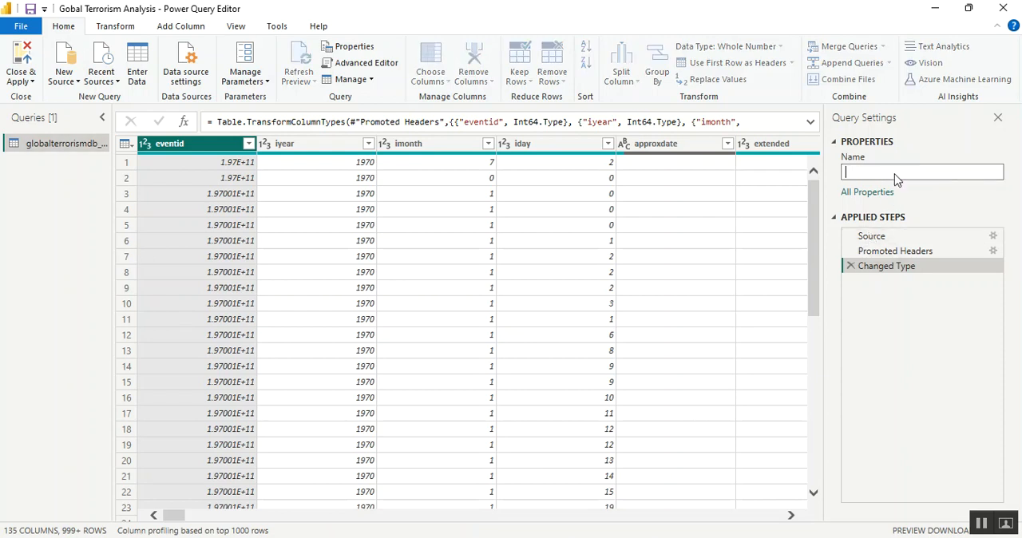
type("Data")
key("Return")
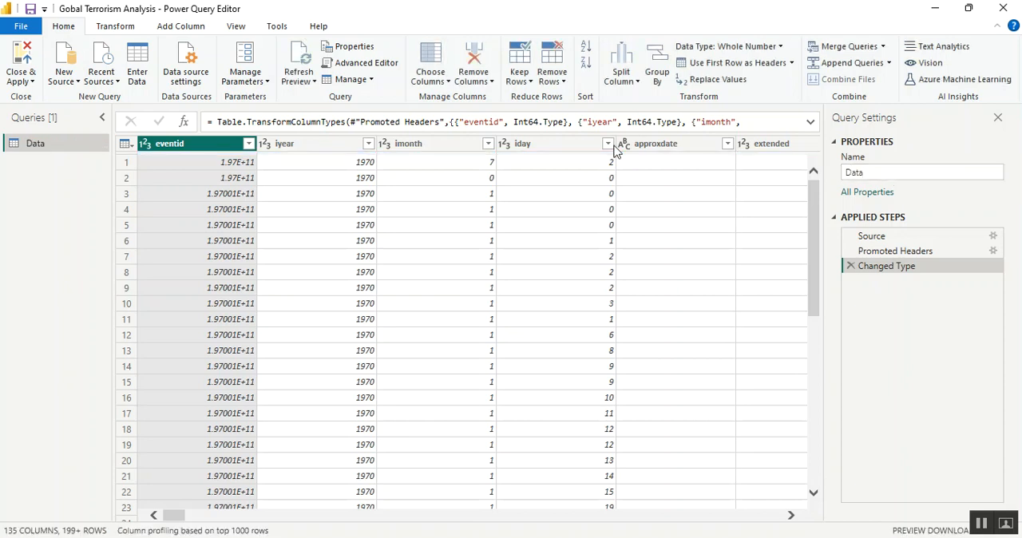
Collapse the list of queries and select the extended column in the data preview
left_click(103, 119)
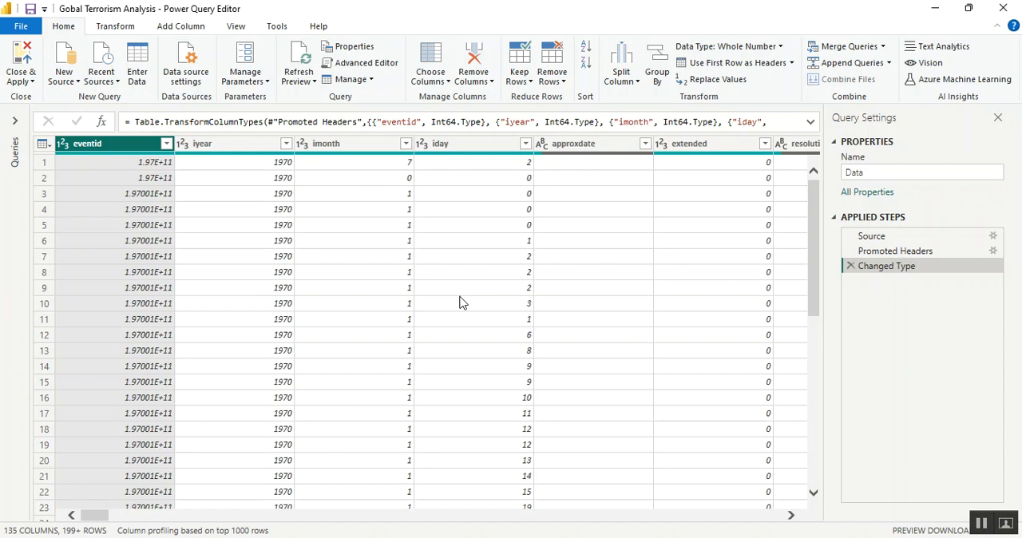
left_click(790, 515)
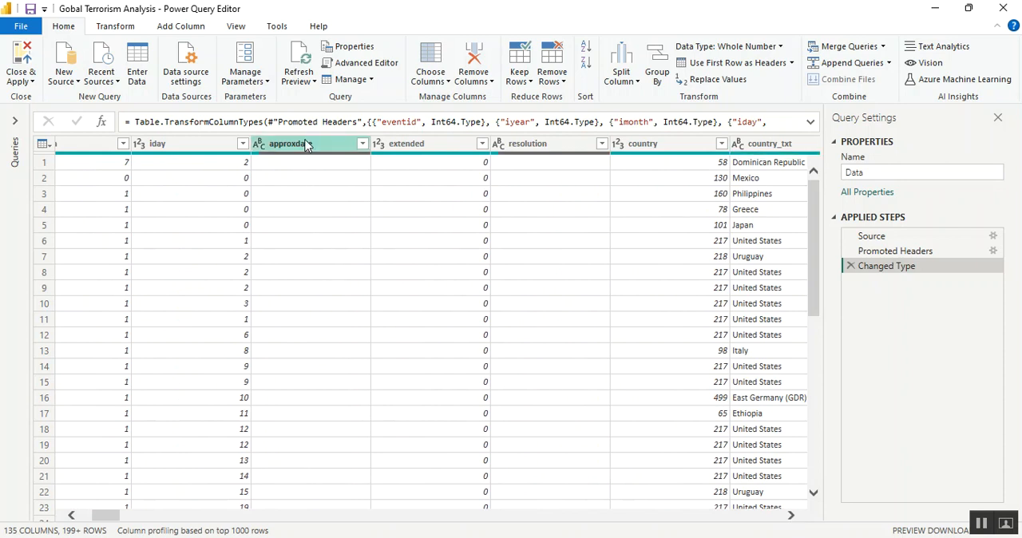
left_click(307, 145)
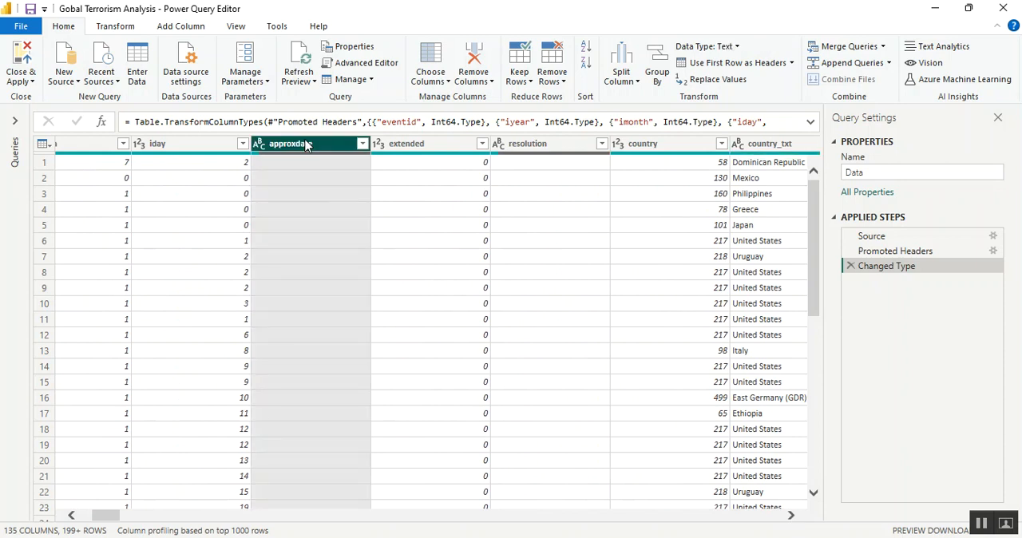
left_click(391, 145)
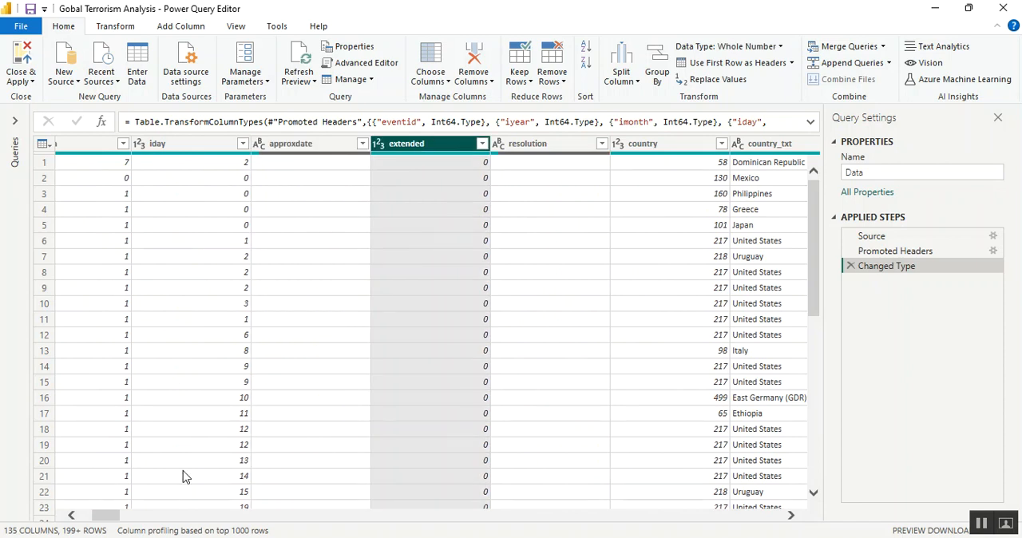
left_click(72, 515)
left_click(72, 515)
Open globalterrorismdb_0718dist.csv in Excel from the Terrorism folder, and return to the Power Query Editor
key("alt+Tab")
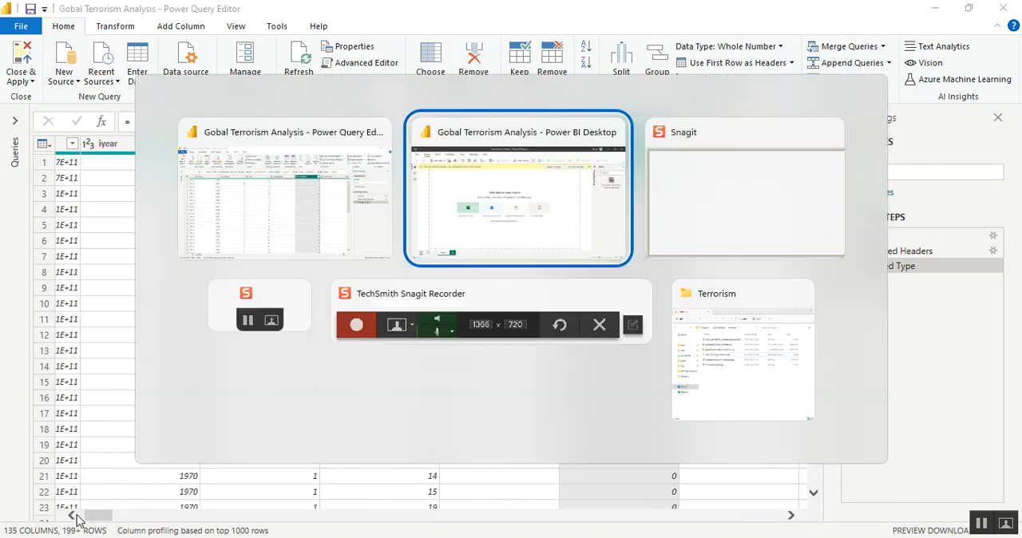
key("alt+Tab")
key("alt+Tab")
key("alt+Tab")
key("alt+Tab")
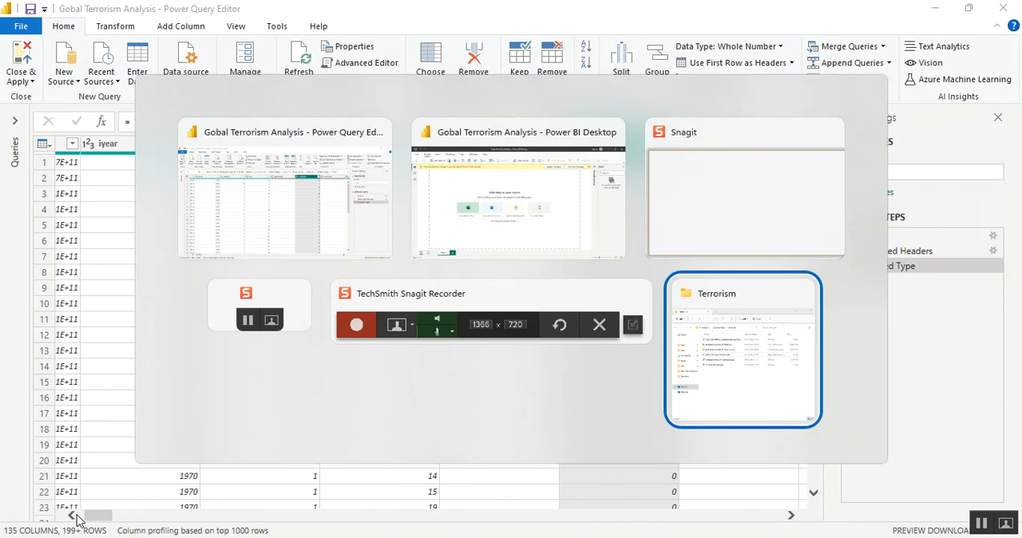
key("Up")
key("Up")
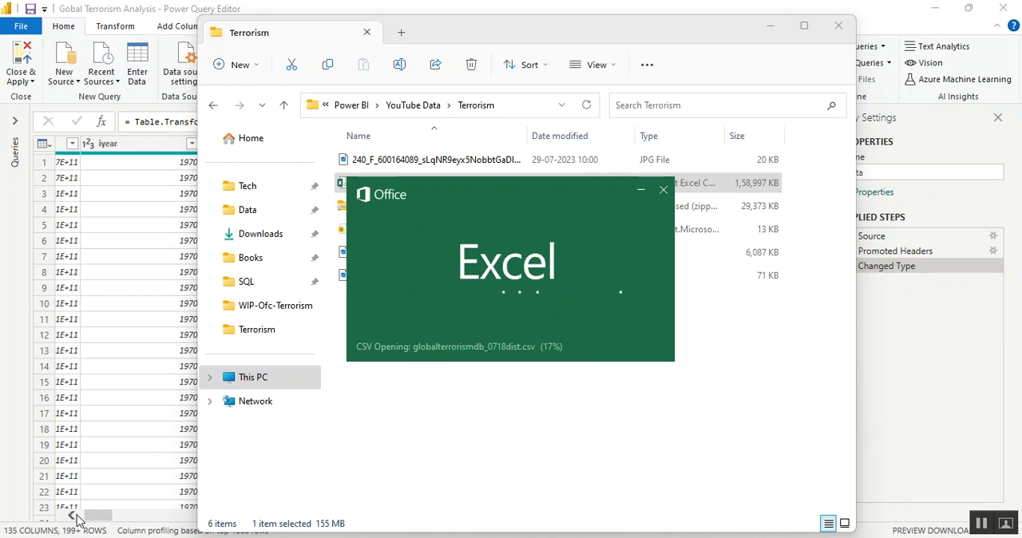
key("alt+Tab")
key("alt+Tab")
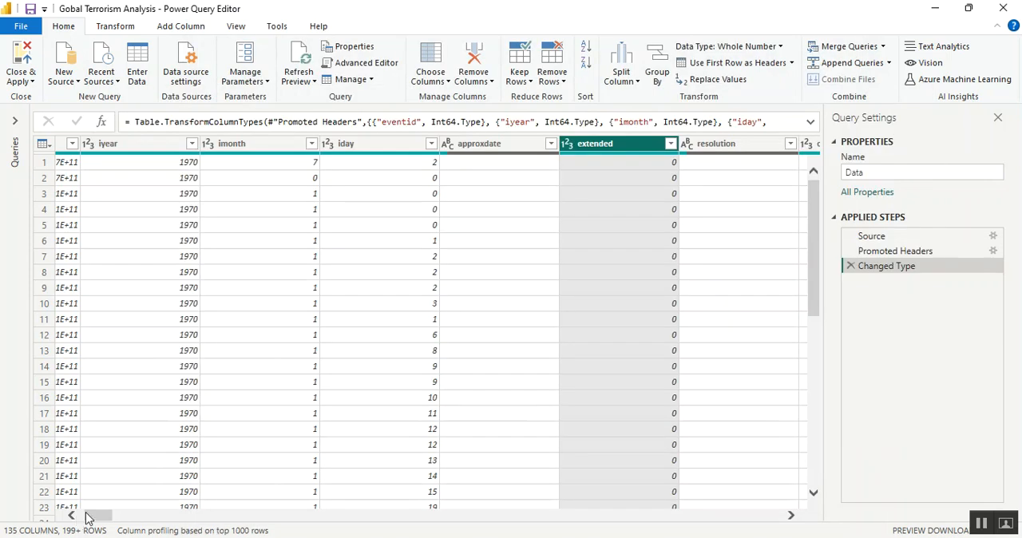
Add the resolution, country, region and region_txt columns to the current column selection
left_click(791, 516)
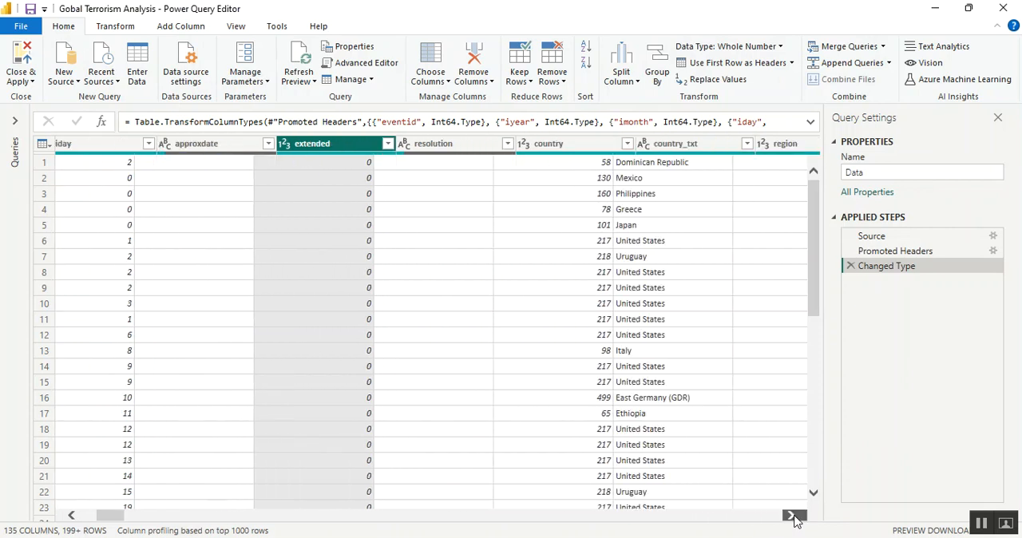
left_click(791, 516)
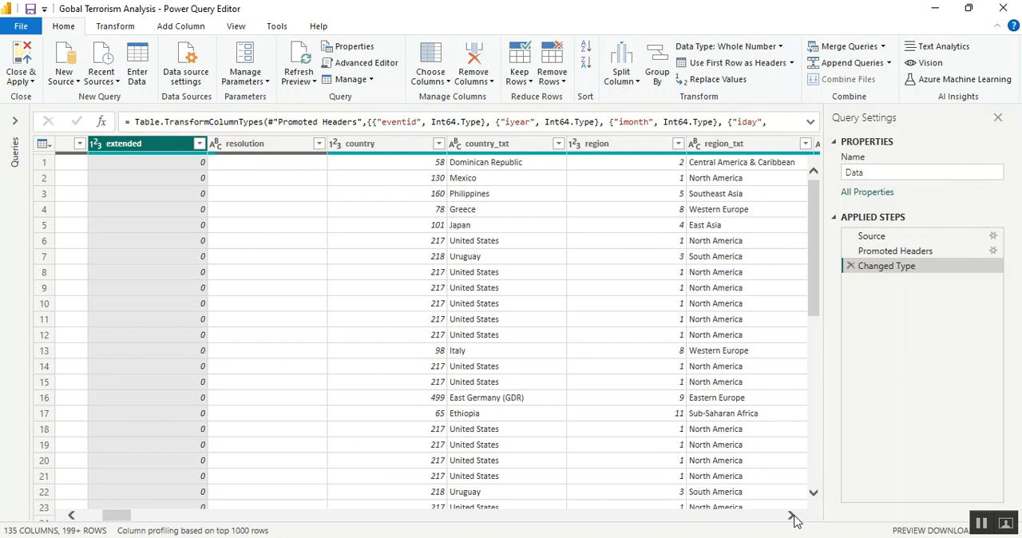
left_click(281, 154, "ctrl")
left_click(405, 152, "ctrl")
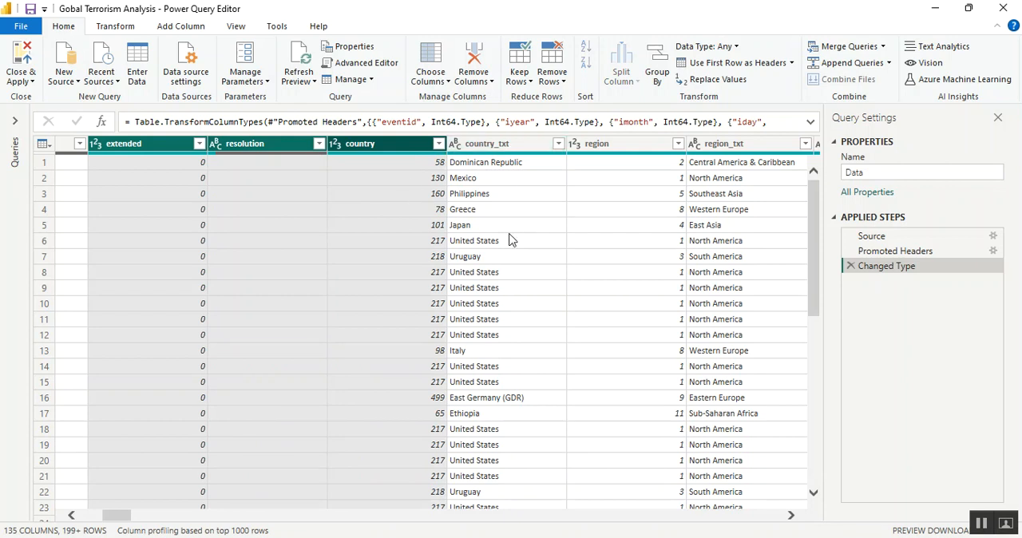
left_click(628, 151, "ctrl")
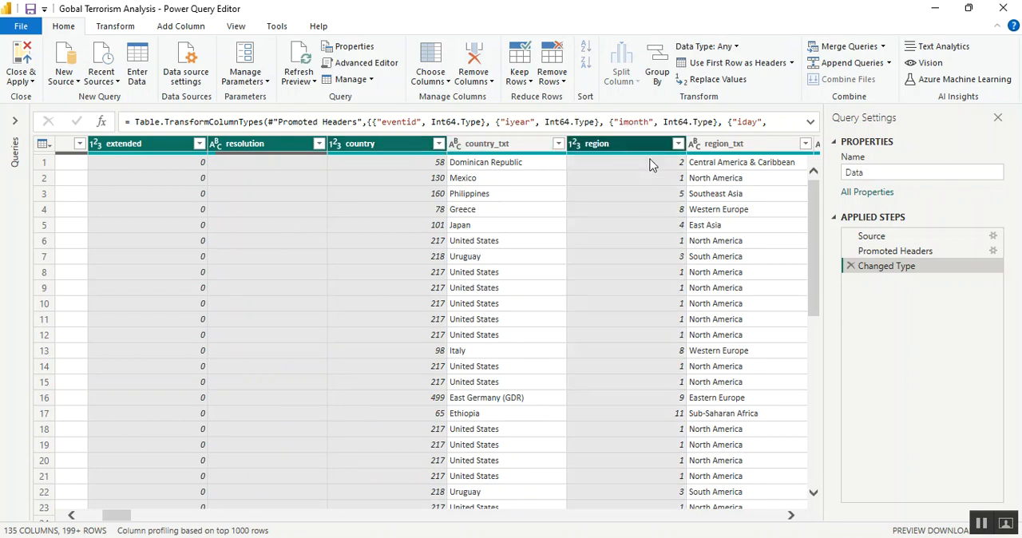
left_click(742, 152, "ctrl")
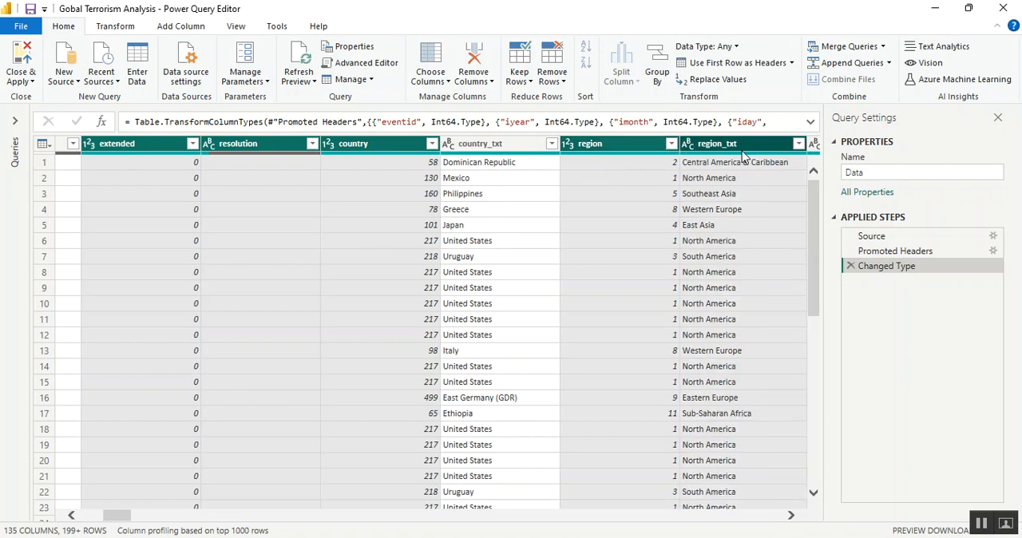
Extend the column selection with latitude and longitude, leaving provstate and city out
left_click(792, 518)
left_click(792, 519)
left_click(792, 518)
left_click(791, 519)
left_click(792, 518)
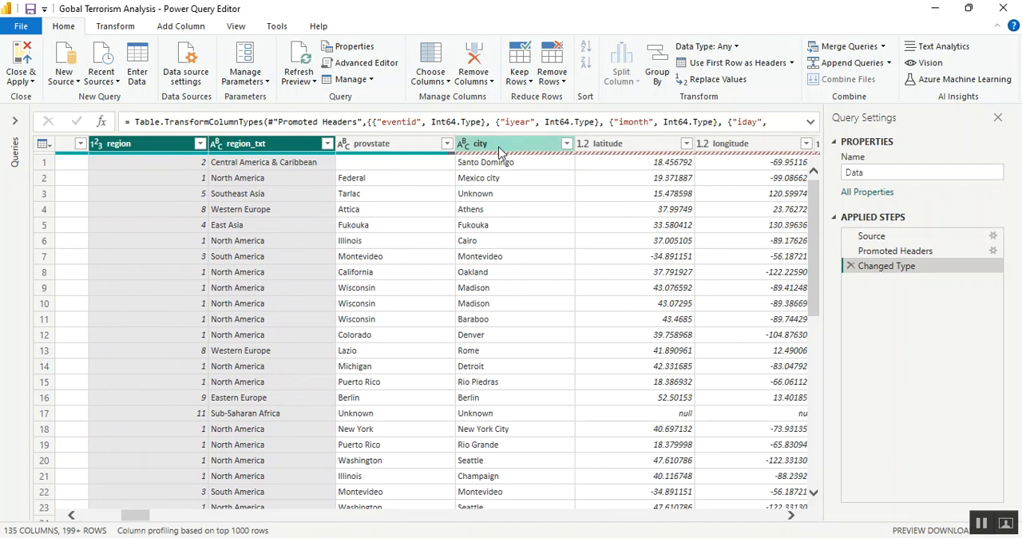
left_click(615, 148, "ctrl")
left_click(766, 146, "ctrl")
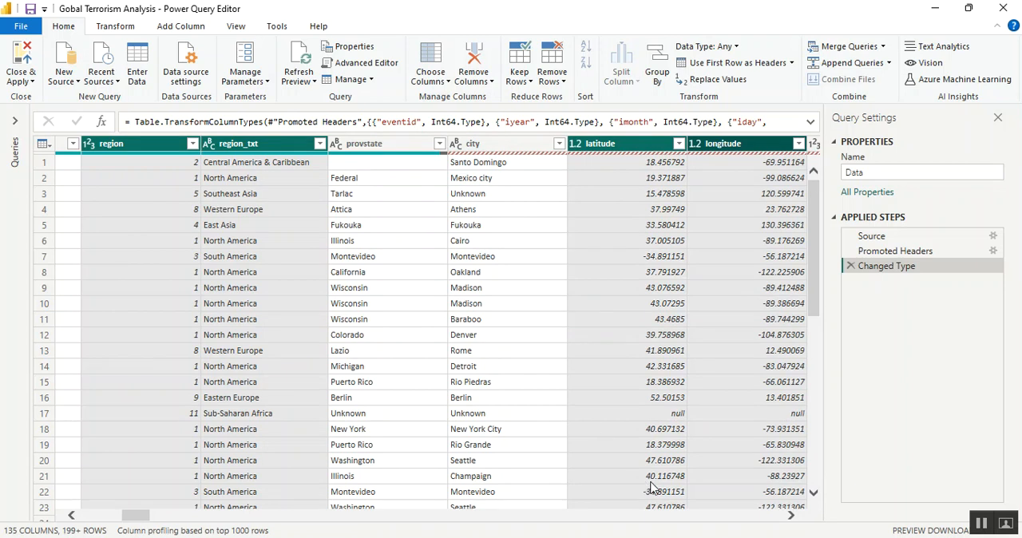
Add the specificity, vicinity, location and summary columns to the selection
left_click(791, 516)
left_click(790, 516)
left_click(791, 516)
left_click(790, 516)
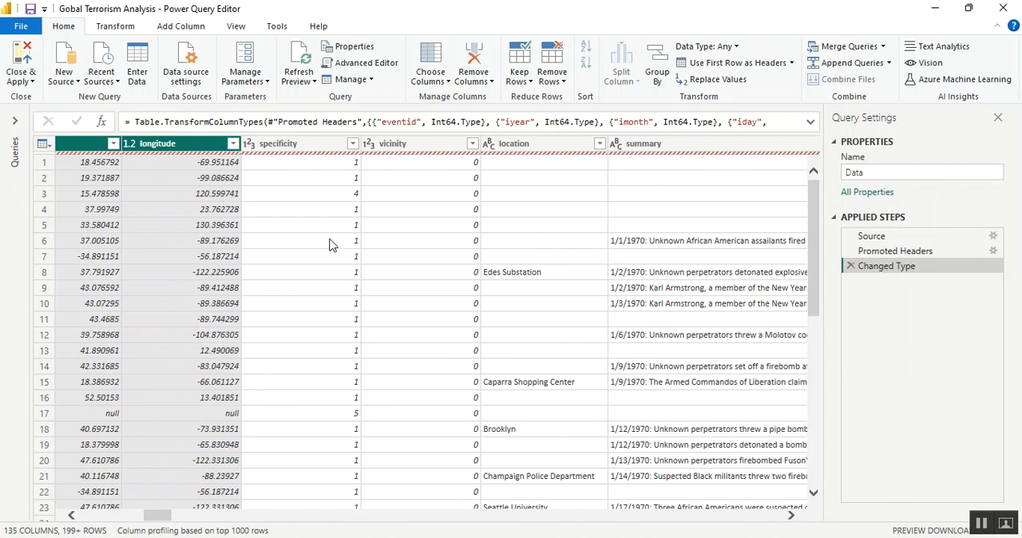
left_click(294, 150, "ctrl")
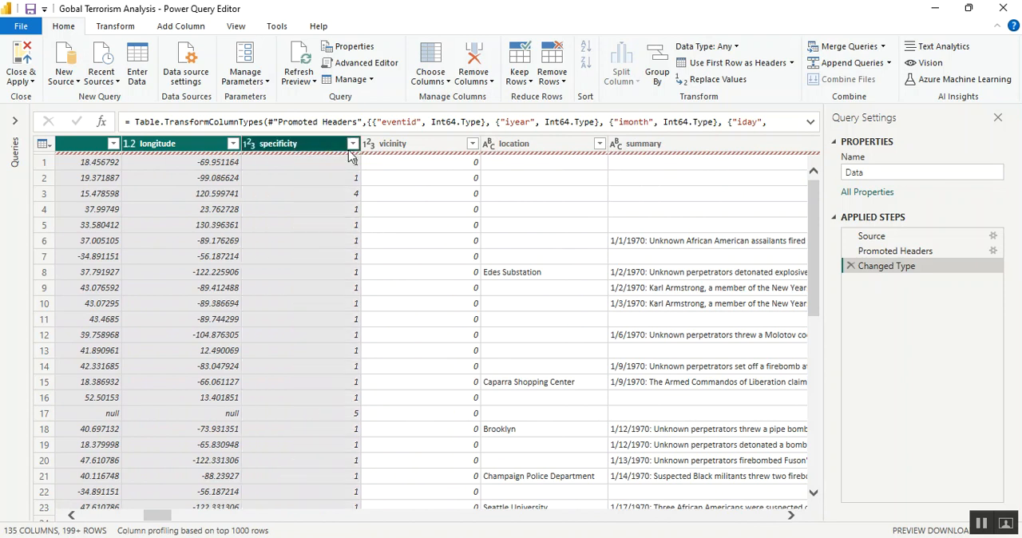
left_click(424, 152, "ctrl")
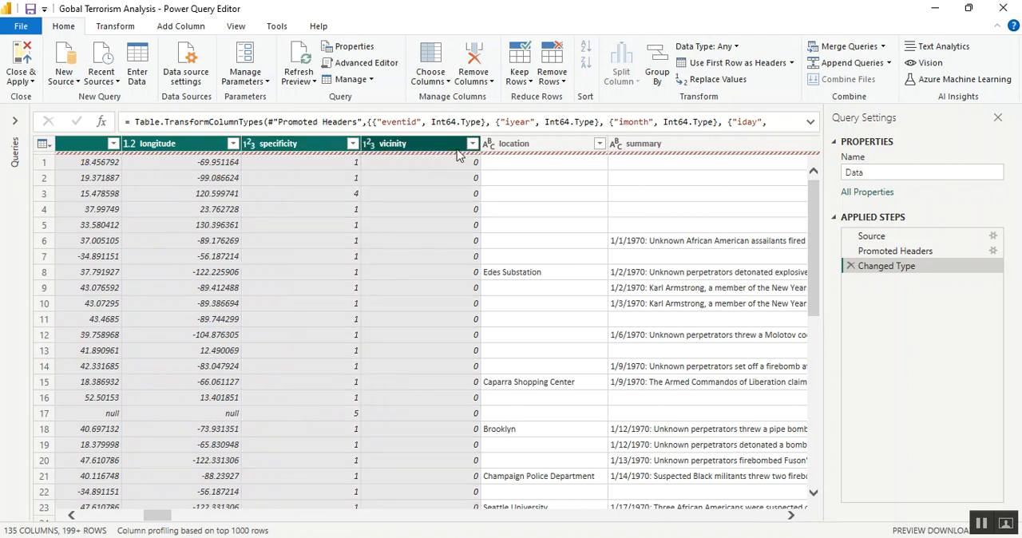
left_click(535, 151, "ctrl")
left_click(634, 150, "ctrl")
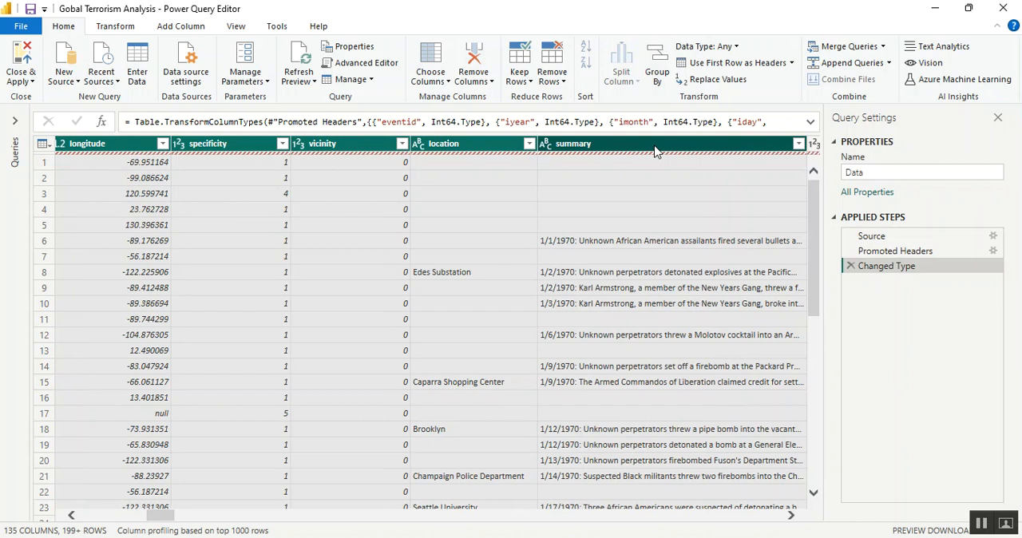
Return from Excel to the Power Query Editor and add crit1, crit2, crit3, doubtterr and alternative to the column selection
left_click(793, 517)
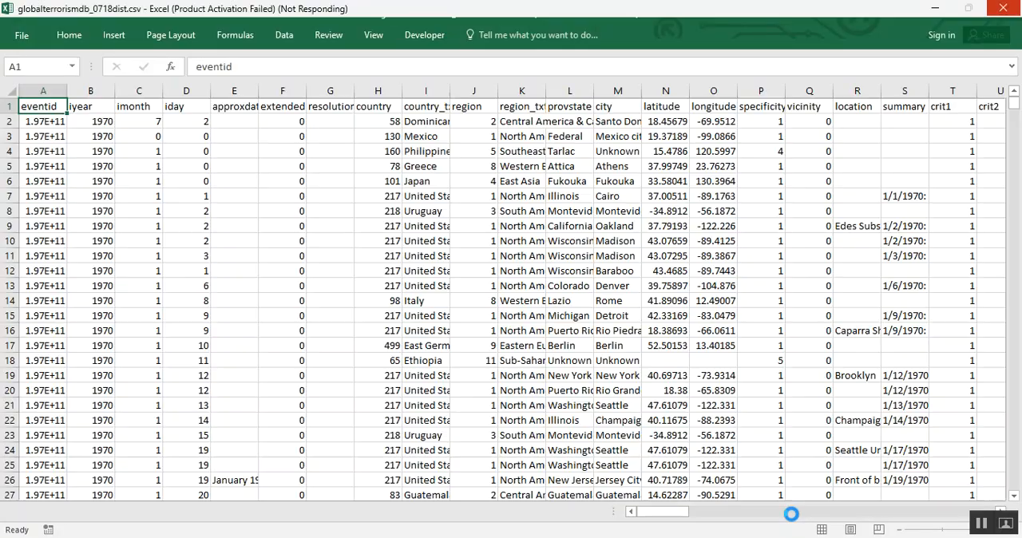
scroll(792, 521, "right", 7)
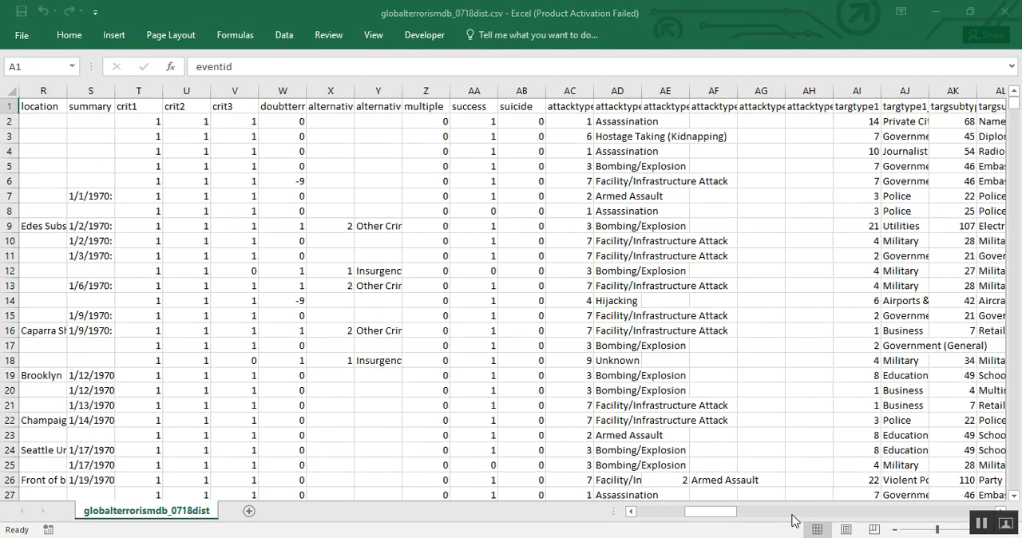
key("alt+Tab")
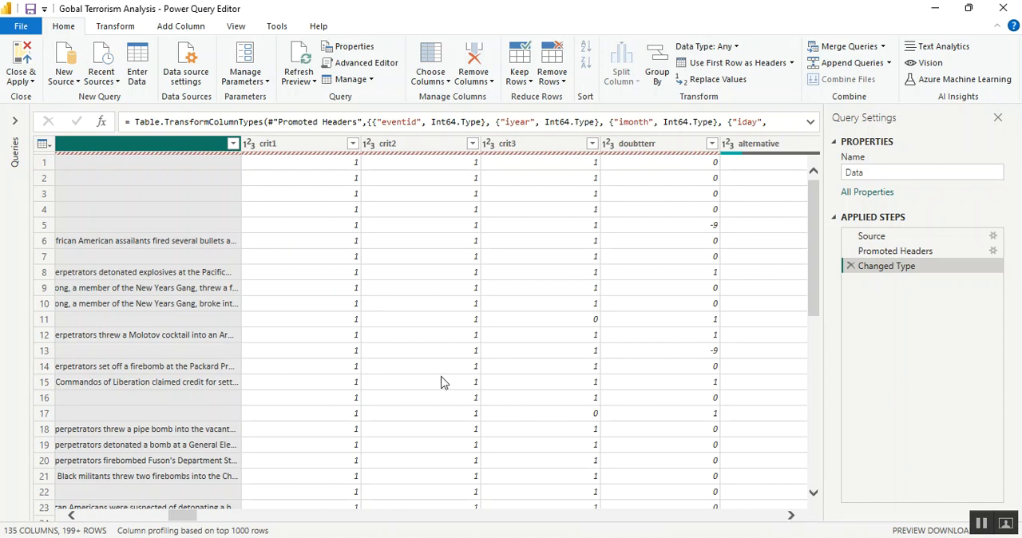
left_click(311, 145, "shift")
left_click(423, 148, "shift")
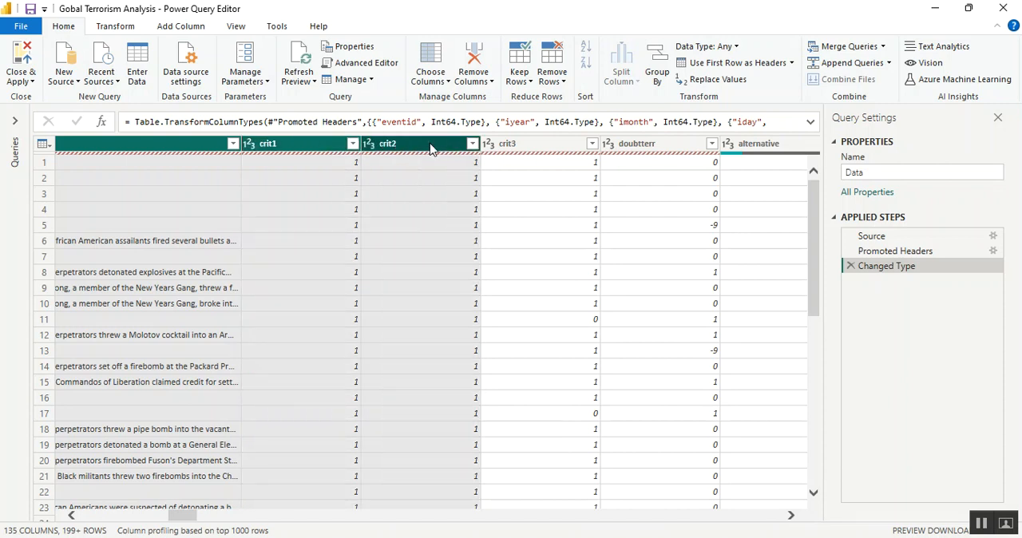
left_click(560, 152, "shift")
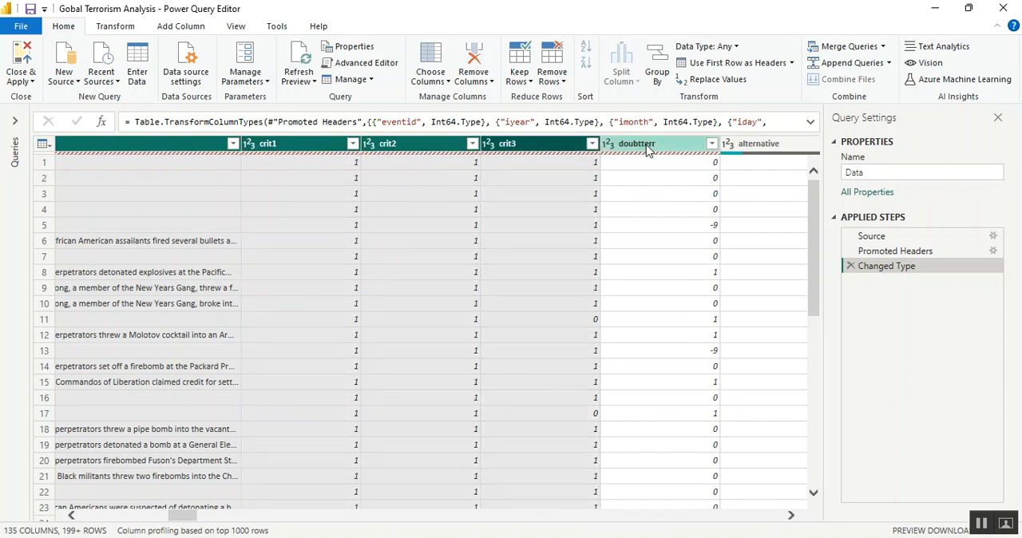
left_click(648, 150, "shift")
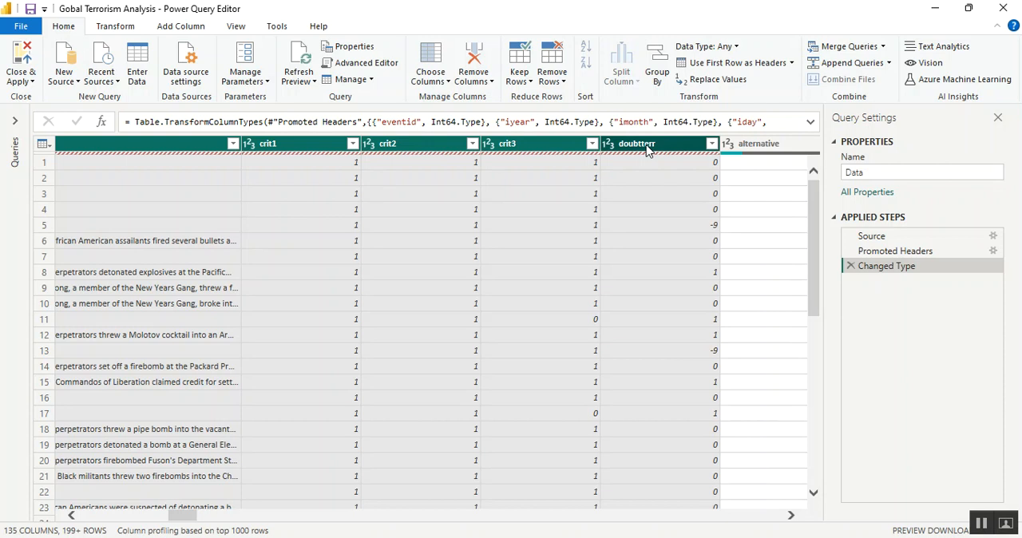
left_click(730, 145, "shift")
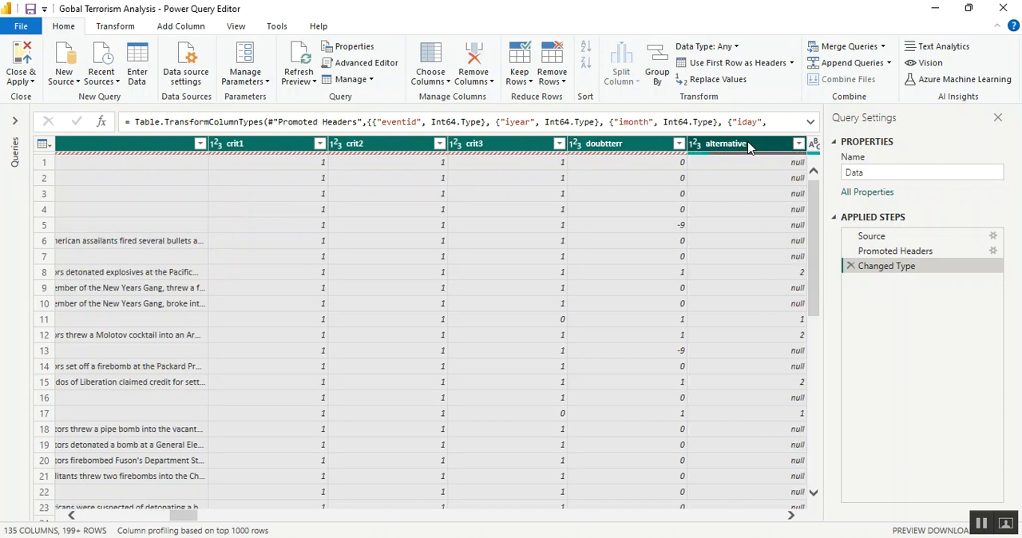
left_click(789, 517)
left_click(790, 516)
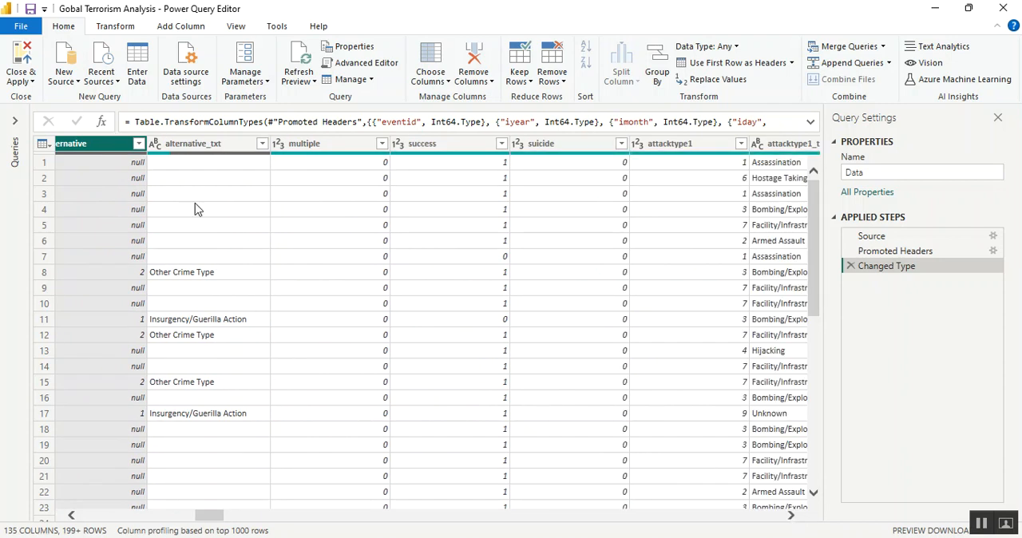
Add alternative_txt, attacktype1 and attacktype2 to the column selection, leaving multiple, success, suicide and attacktype1_txt out
left_click(230, 149, "ctrl")
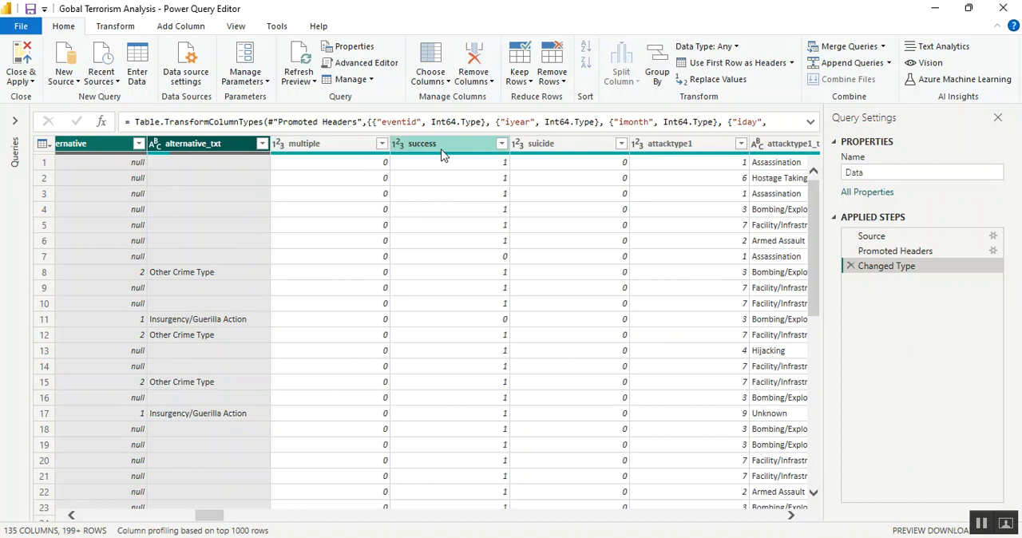
left_click(688, 148, "ctrl")
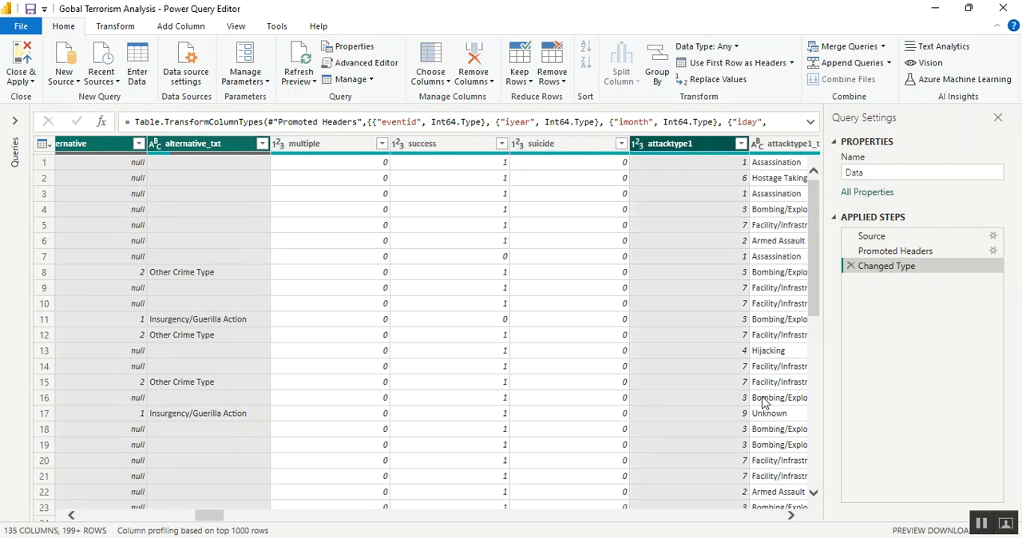
left_click(790, 515)
left_click(790, 515)
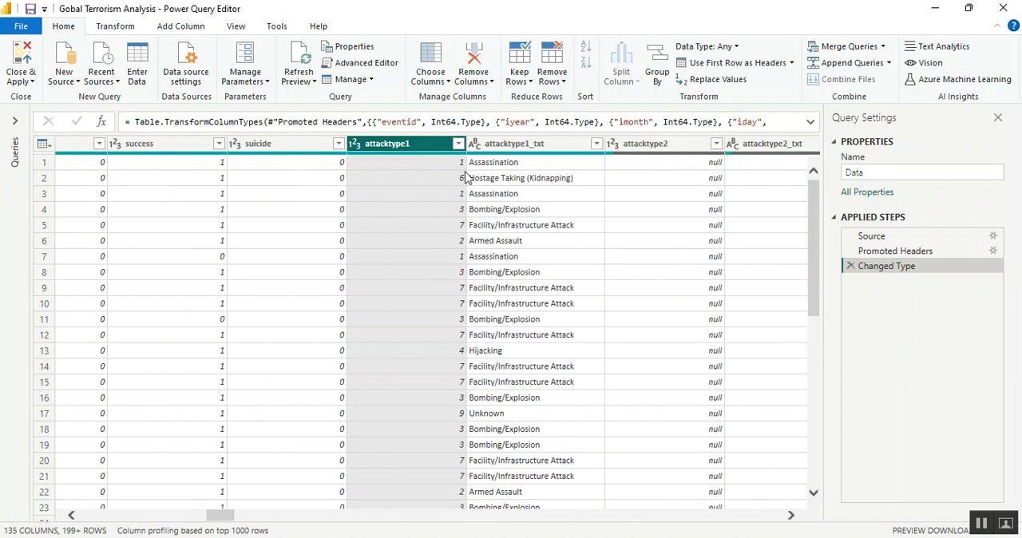
left_click(689, 149, "ctrl")
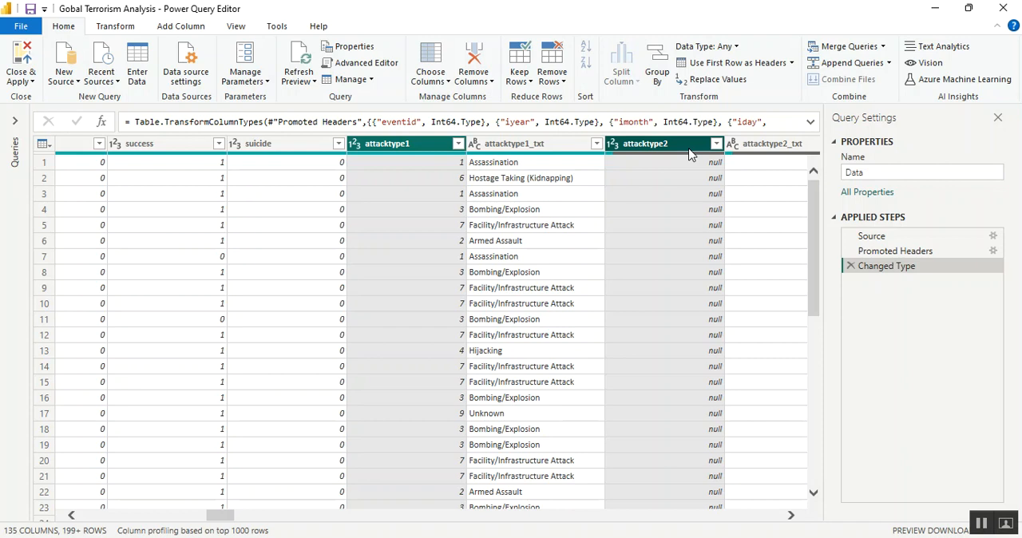
Extend the column selection with attacktype2_txt, attacktype3, attacktype3_txt and targtype1
left_click(791, 517)
left_click(791, 517)
left_click(790, 517)
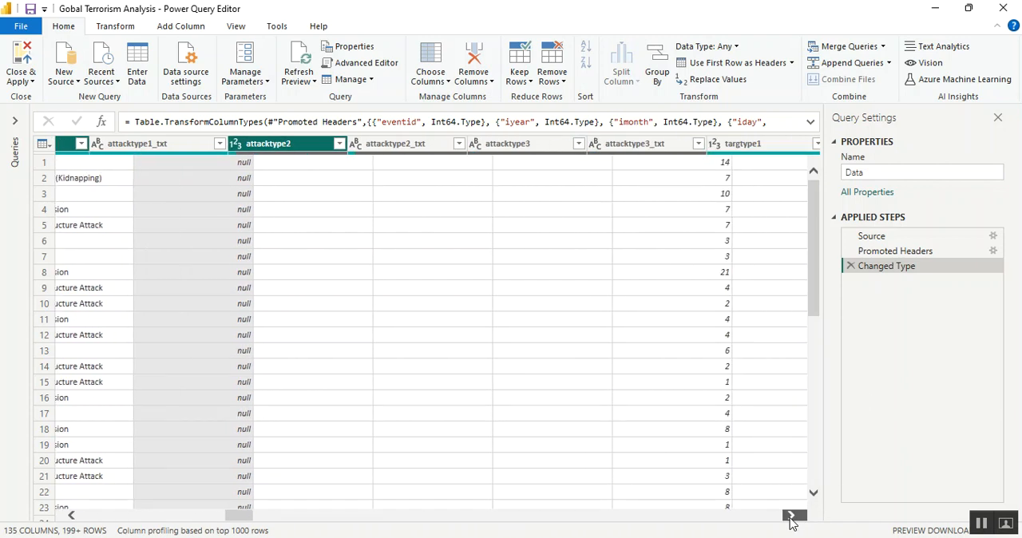
left_click(790, 516)
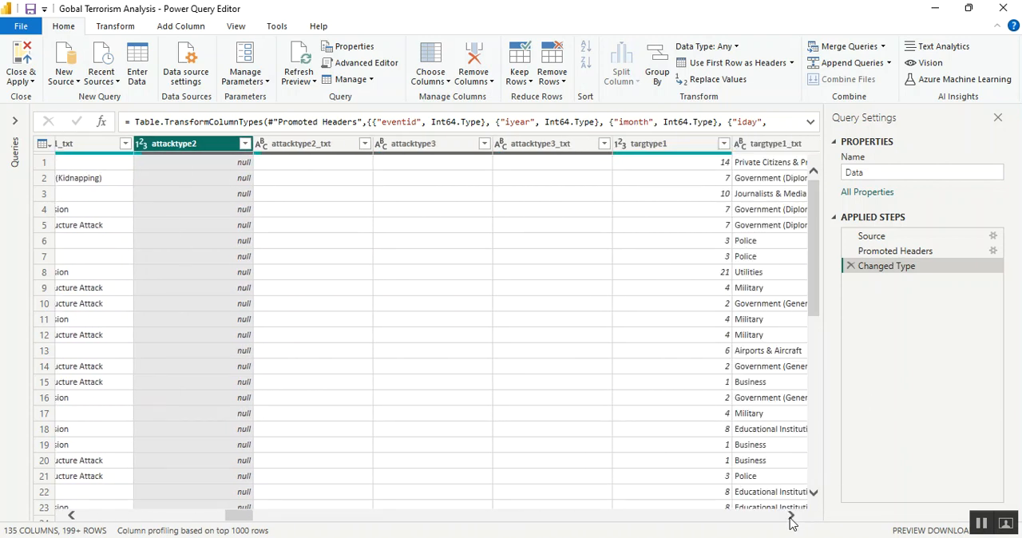
left_click(336, 150, "ctrl")
left_click(448, 148, "ctrl")
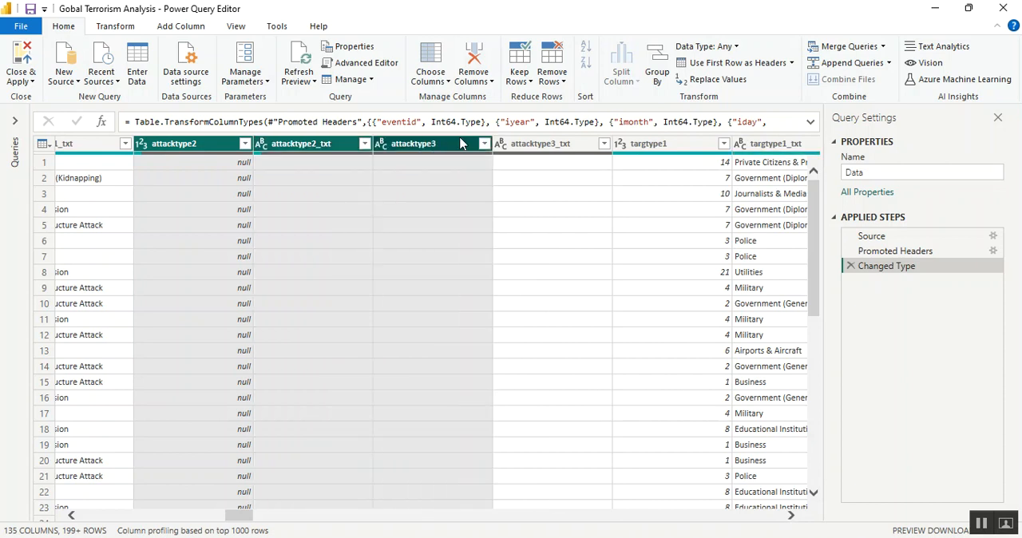
left_click(579, 151, "ctrl")
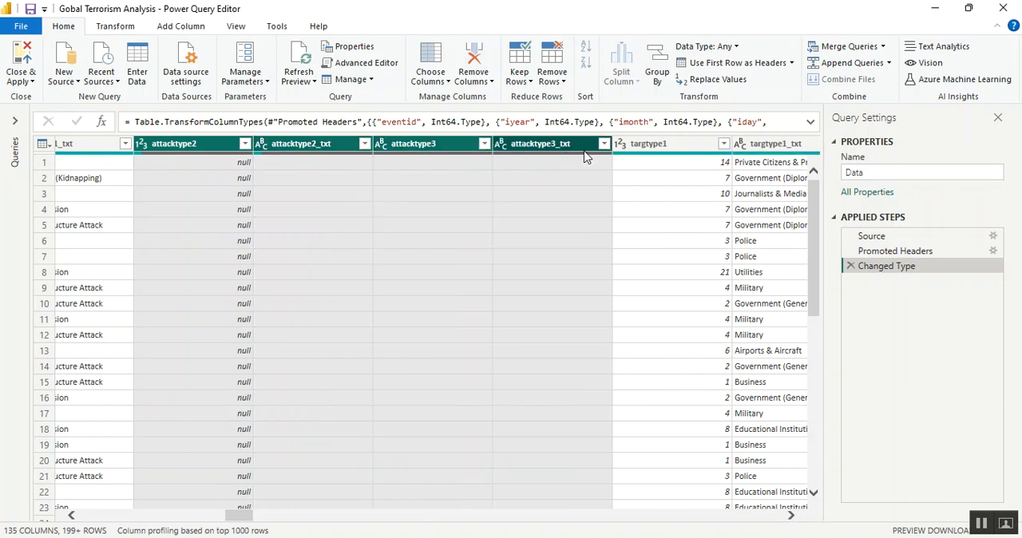
left_click(681, 152, "ctrl")
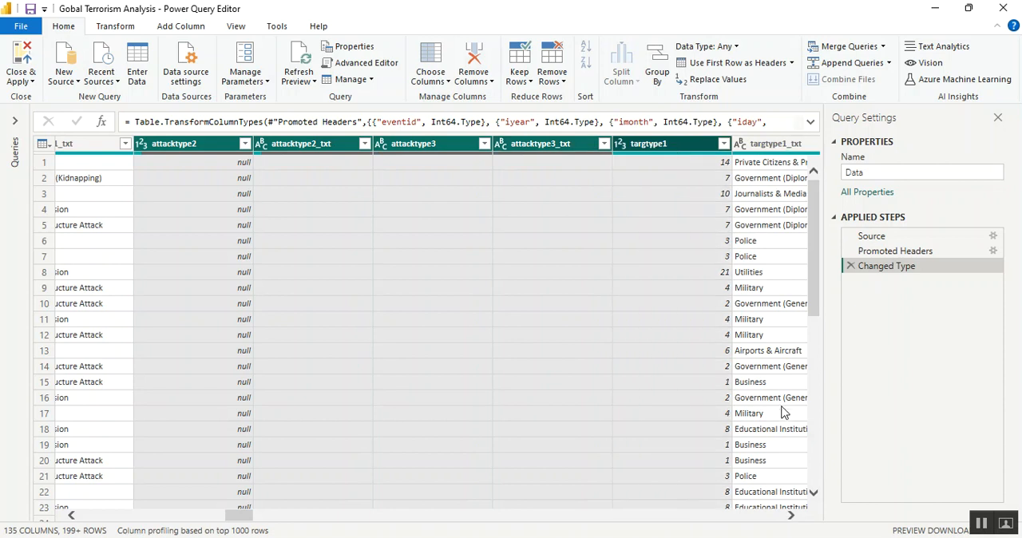
Add targsubtype1, targsubtype1_txt and corp1 to the column selection, leaving targtype1_txt out
left_click(792, 516)
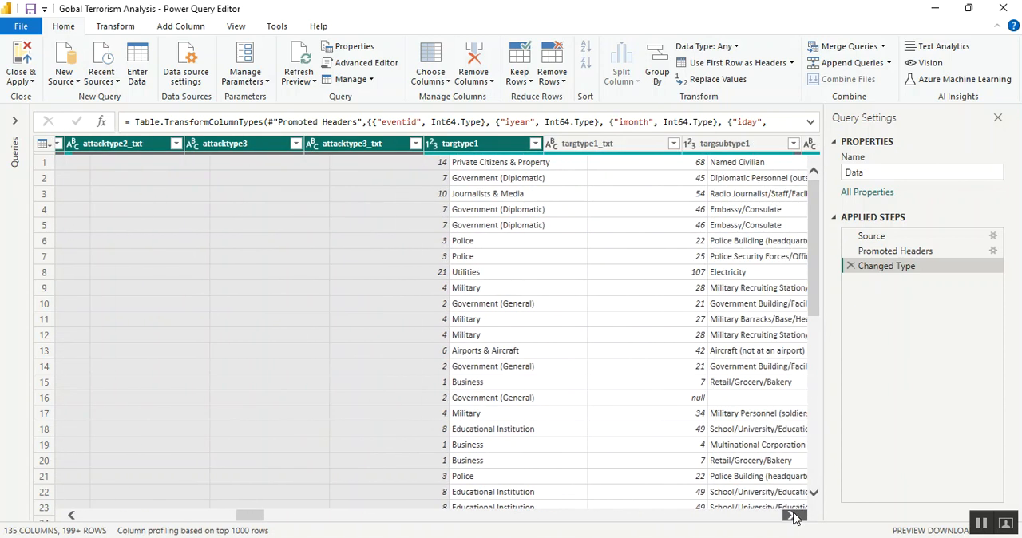
left_click(792, 515)
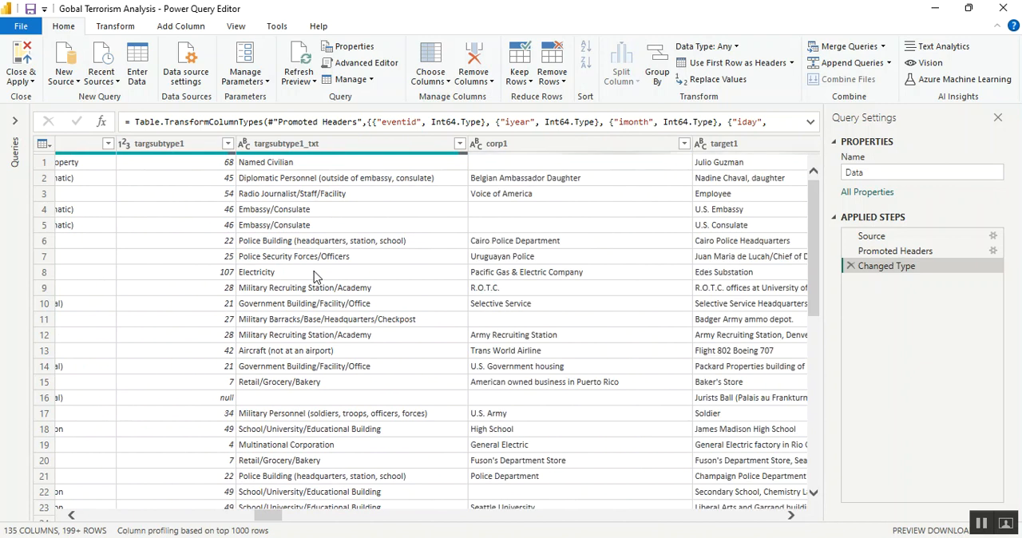
left_click(71, 516)
left_click(71, 517)
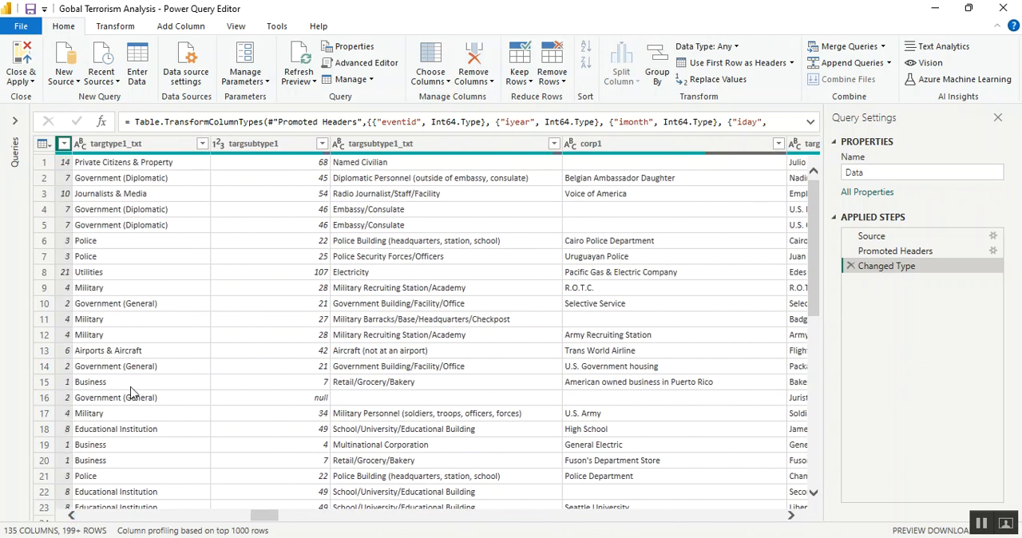
left_click(181, 149)
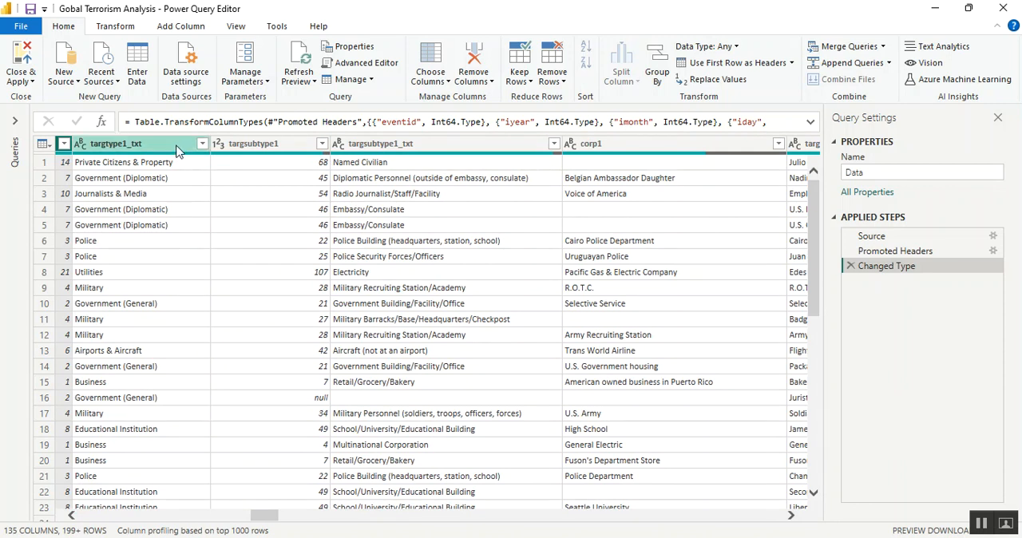
left_click(260, 149)
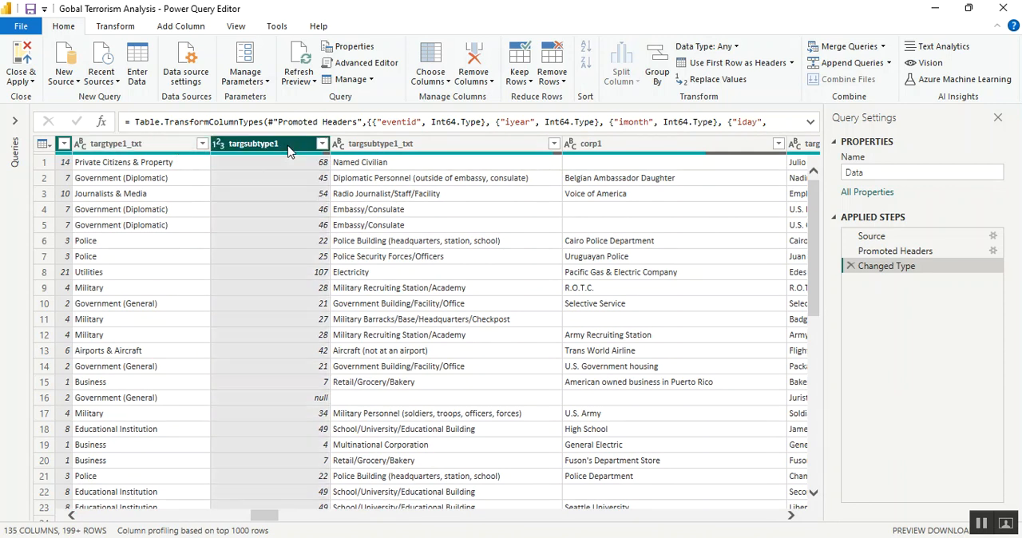
left_click(441, 150, "ctrl")
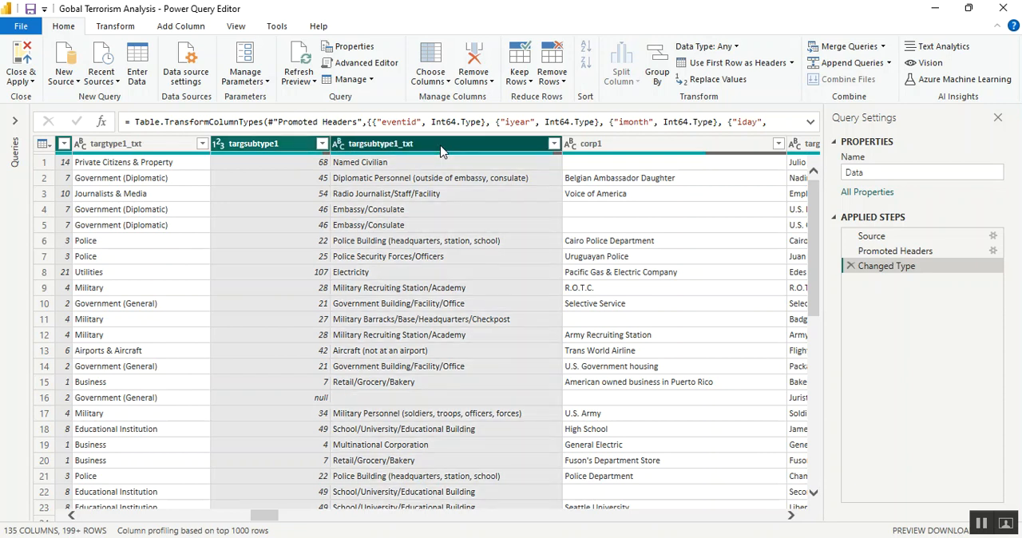
left_click(631, 150, "ctrl")
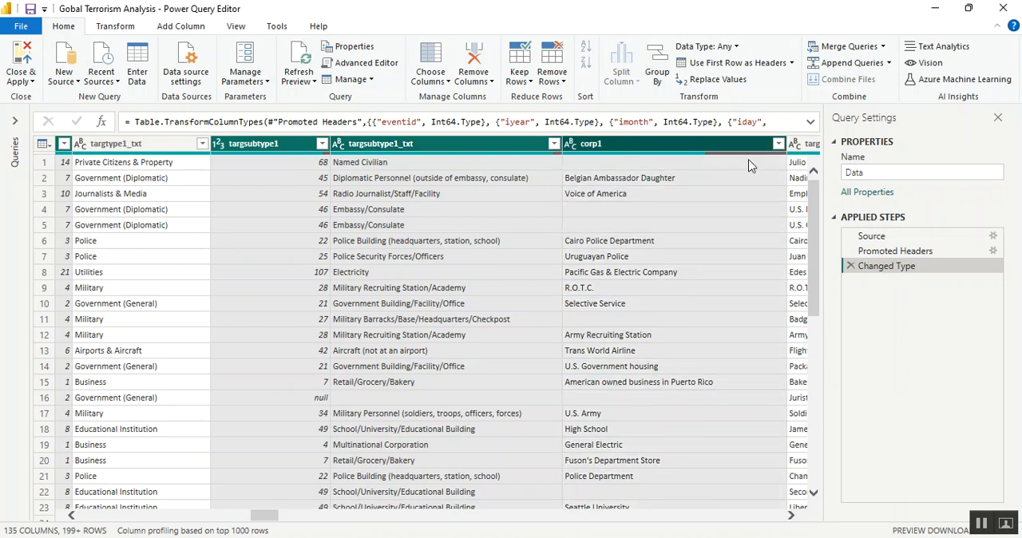
left_click(790, 517)
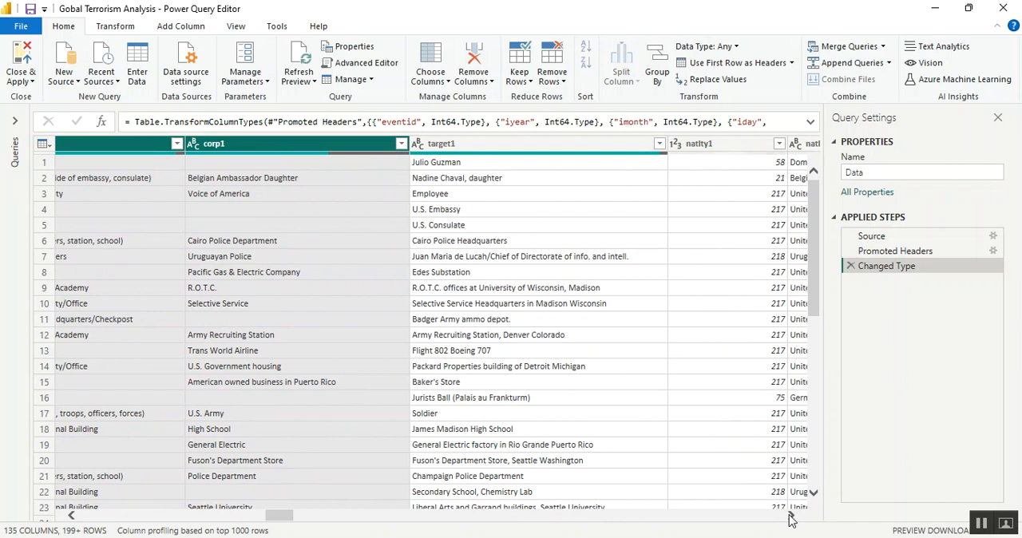
left_click(790, 517)
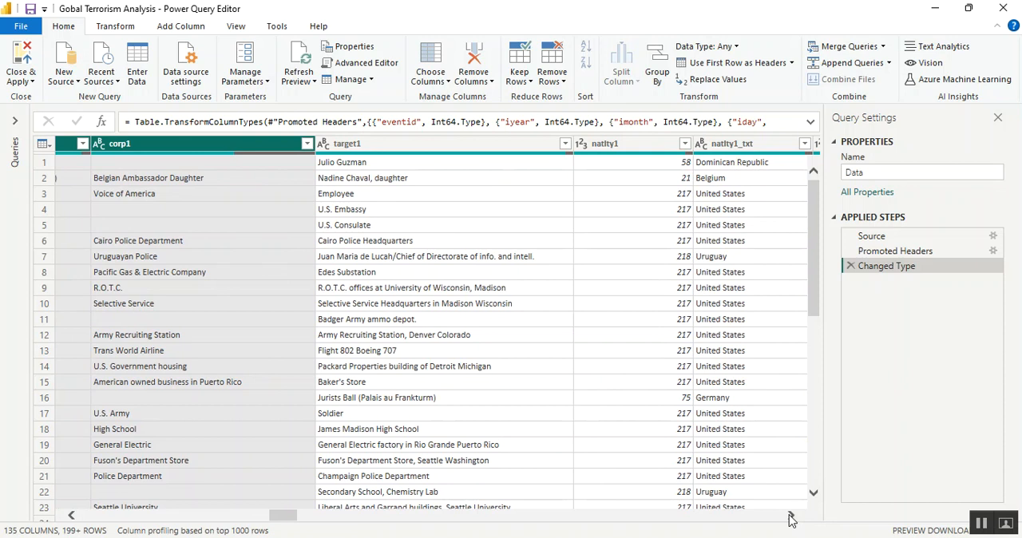
left_click(982, 525)
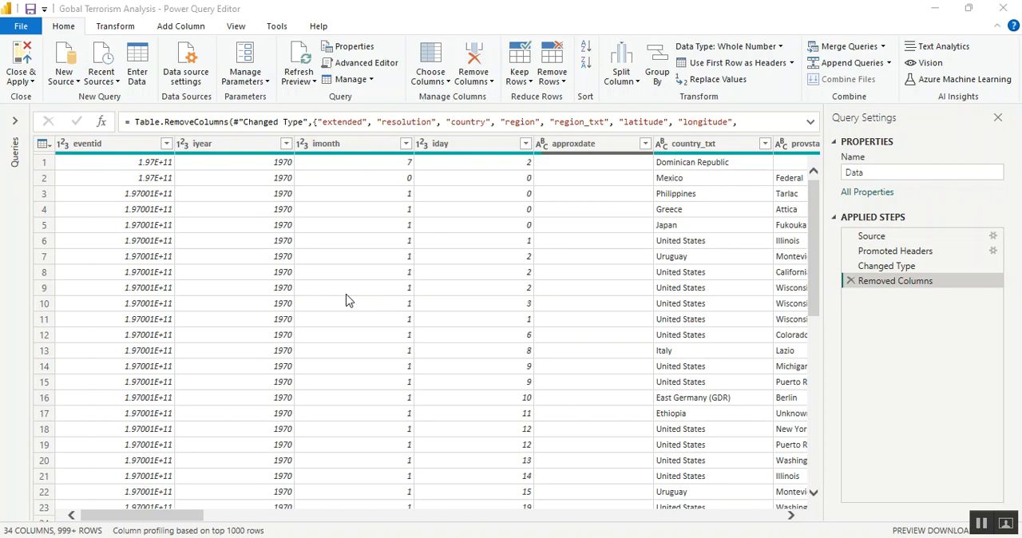
Switch to the globalterrorismdb_0718dist.csv workbook in Excel and dismiss the Office activation wizard
key("alt+Tab")
key("Tab")
key("Tab")
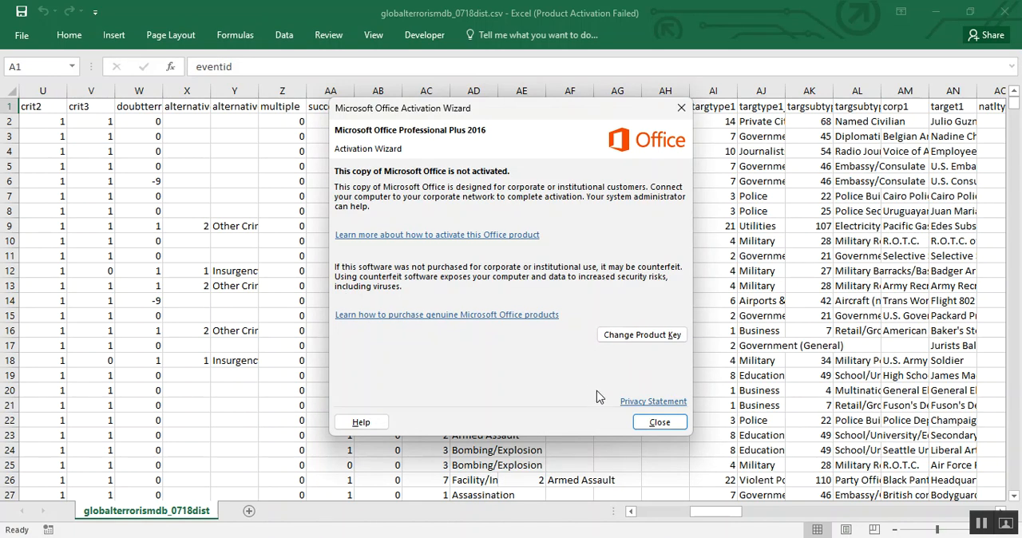
left_click(658, 423)
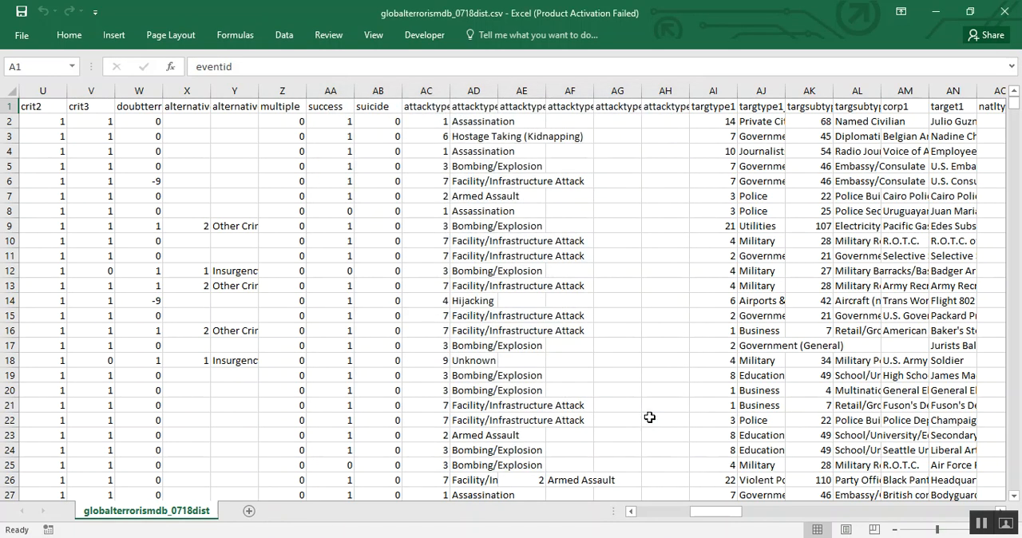
AutoFit the column widths to the header names in row 1 and return to cell A1
scroll(649, 418, "left", 7)
key("shift+space")
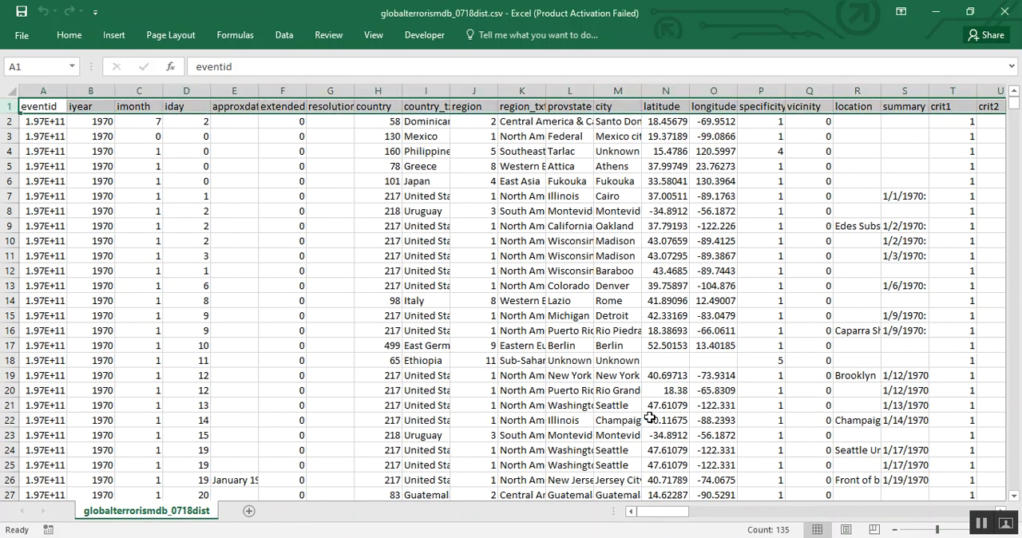
key("alt+h")
key("o")
key("i")
key("ctrl+Home")
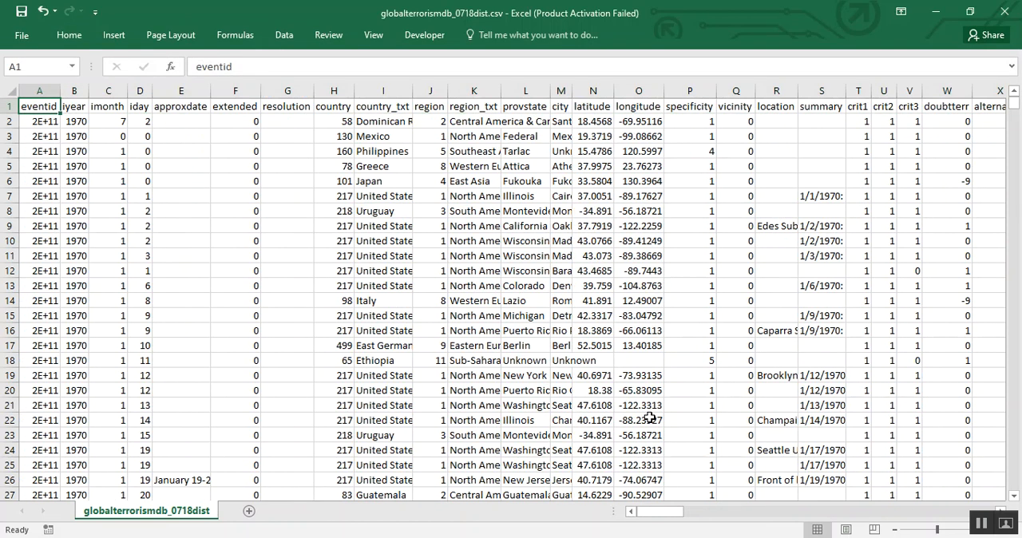
Inspect the full eventid value in cell A2 without changing it
key("Down")
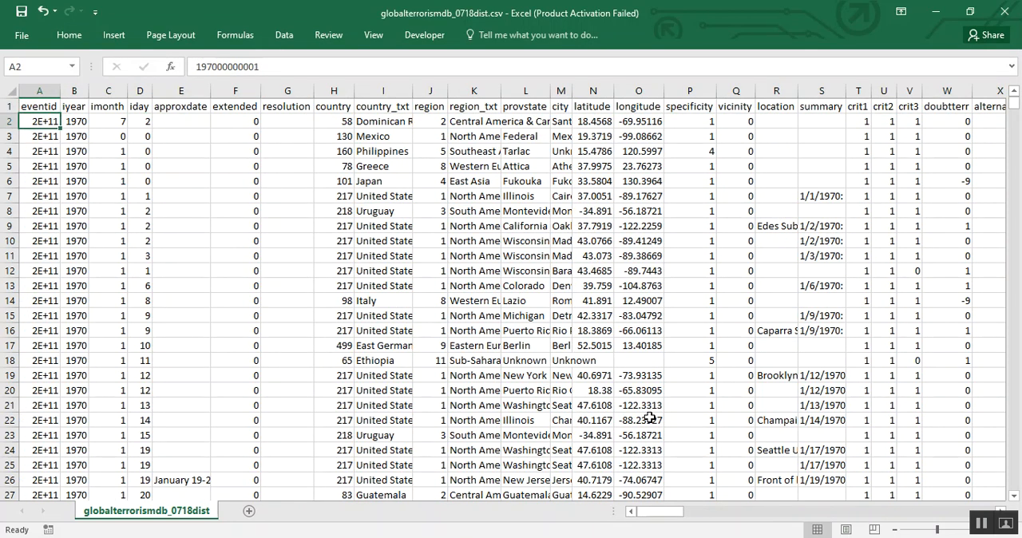
key("F2")
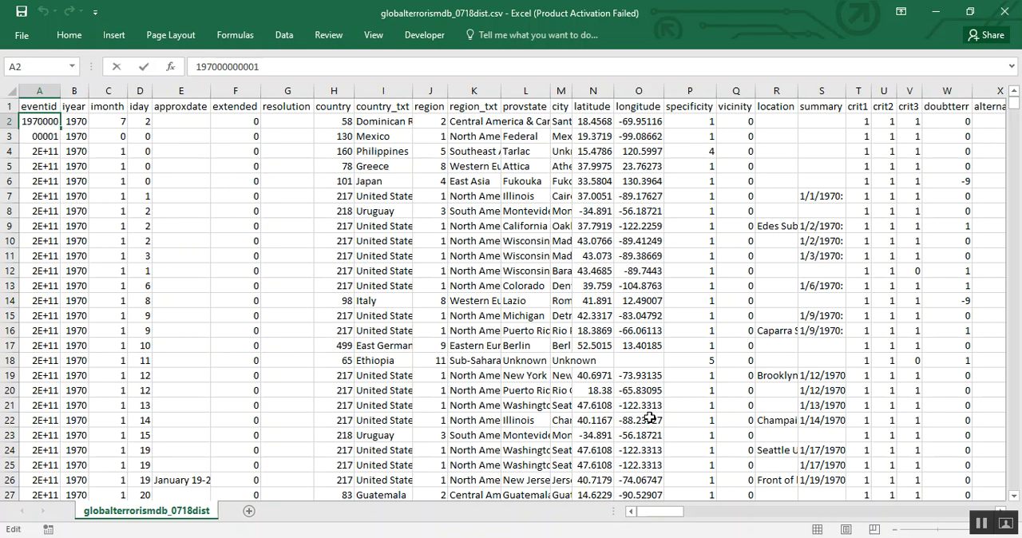
key("ctrl+Return")
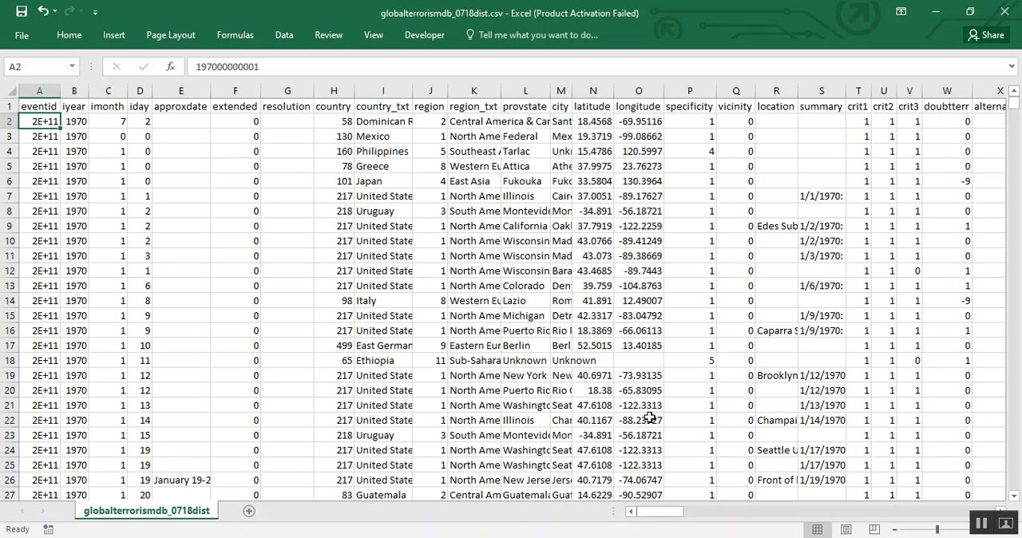
Review the date fields and the headers from approxdate to country, and highlight the whole country column
key("Right")
key("Right")
key("Right")
key("Right")
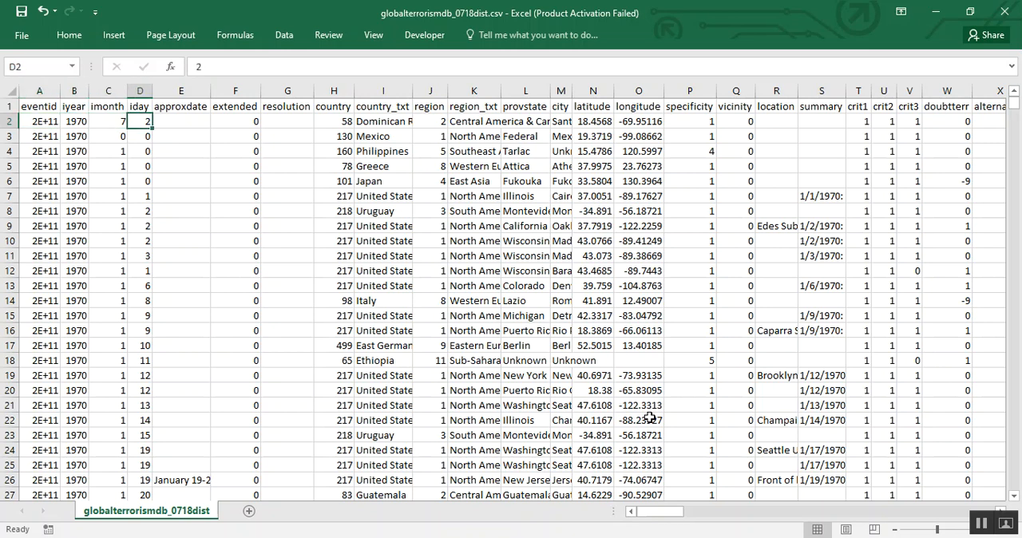
key("Up")
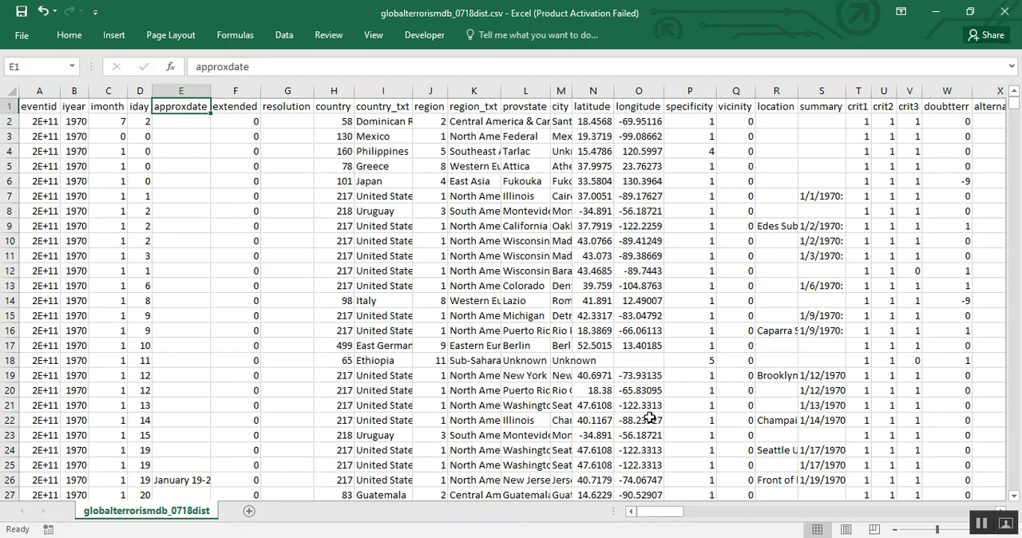
key("Right")
key("Right")
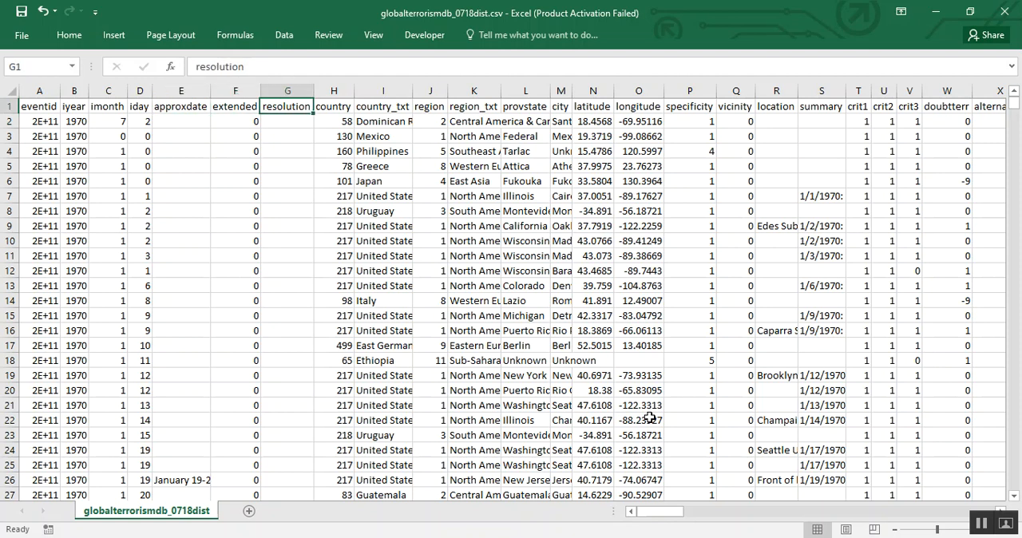
key("Right")
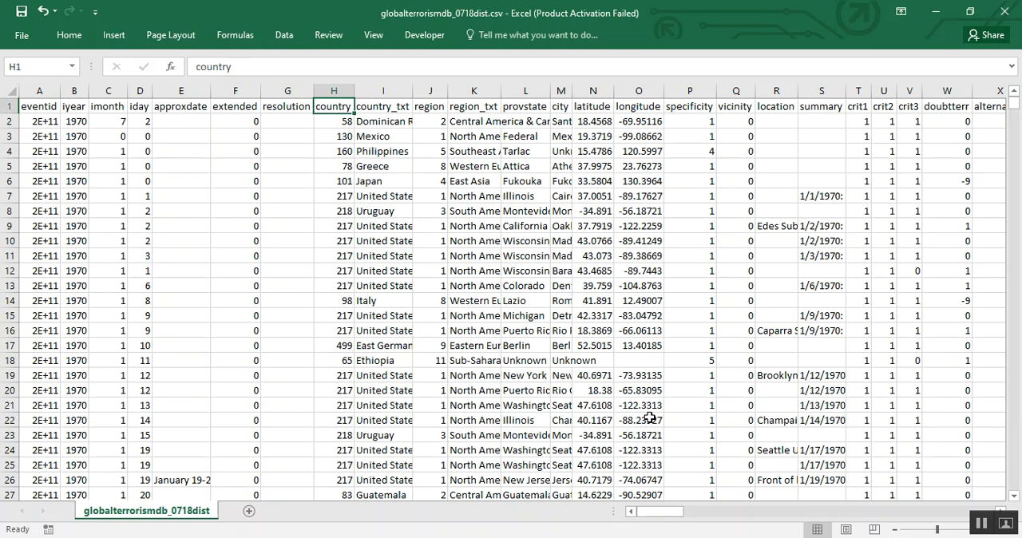
key("ctrl+space")
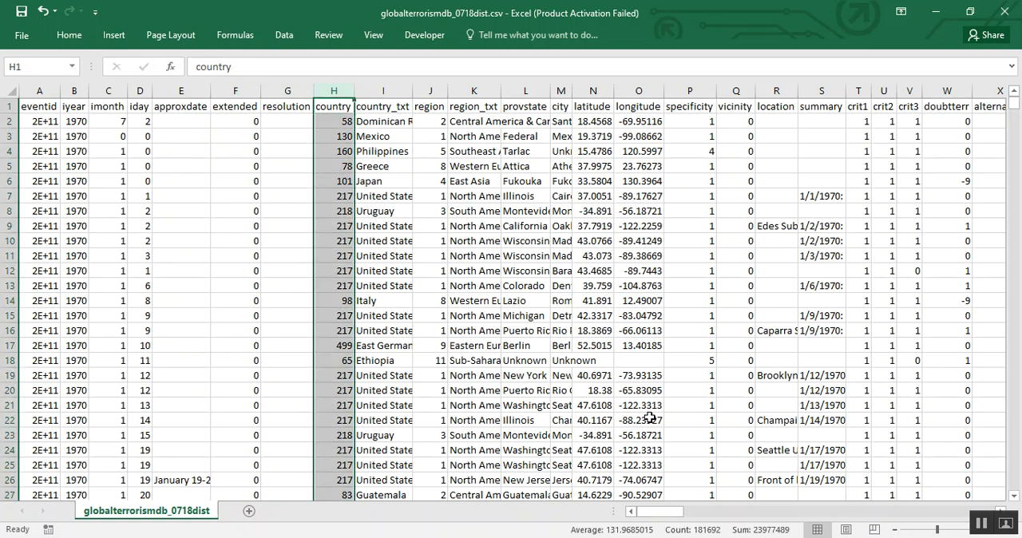
Highlight the extended and resolution columns to examine their contents
key("Left")
key("Left")
key("ctrl+space")
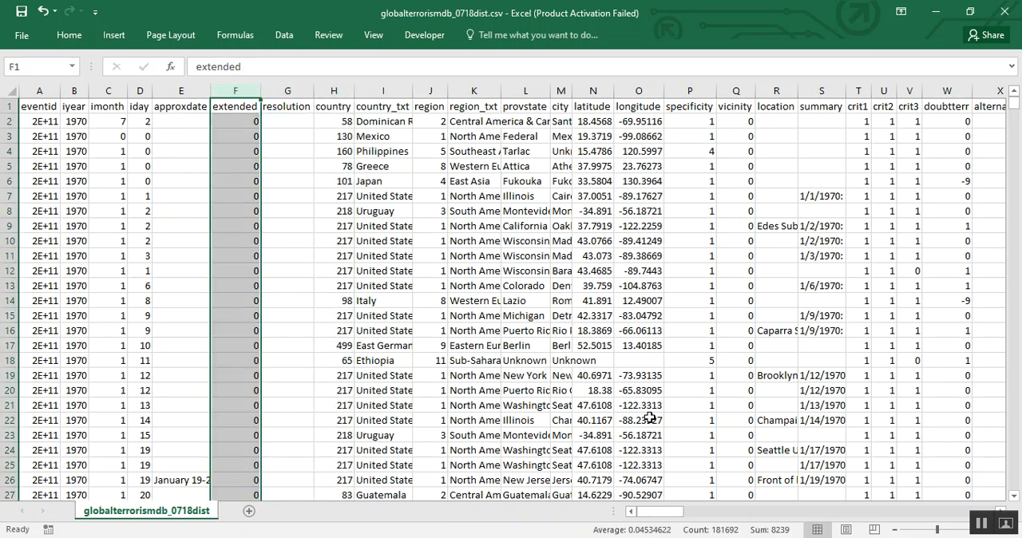
key("shift+Right")
Highlight the whole region column and compare its codes with the region_txt column beside it
key("Up")
key("Right")
key("Right")
key("Right")
key("Right")
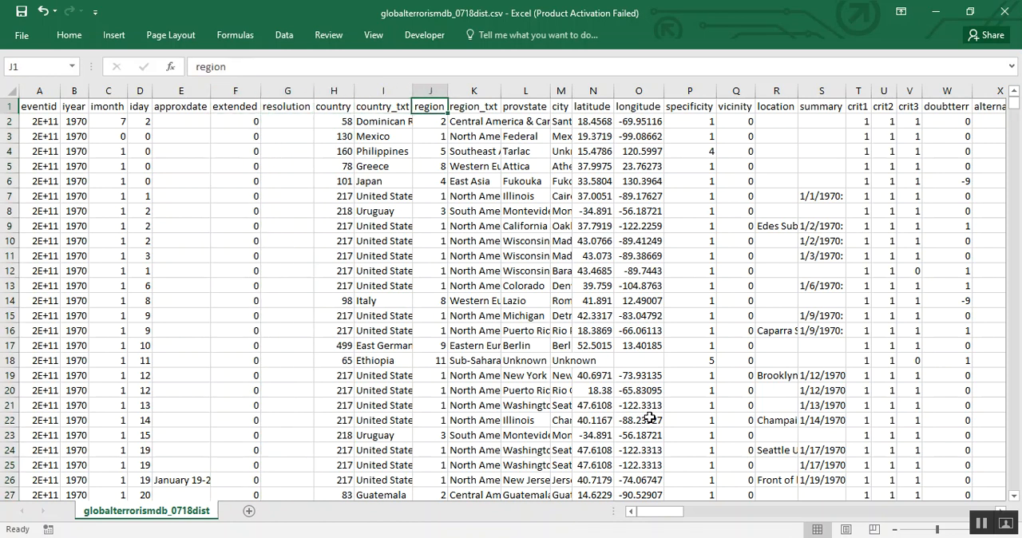
key("ctrl+space")
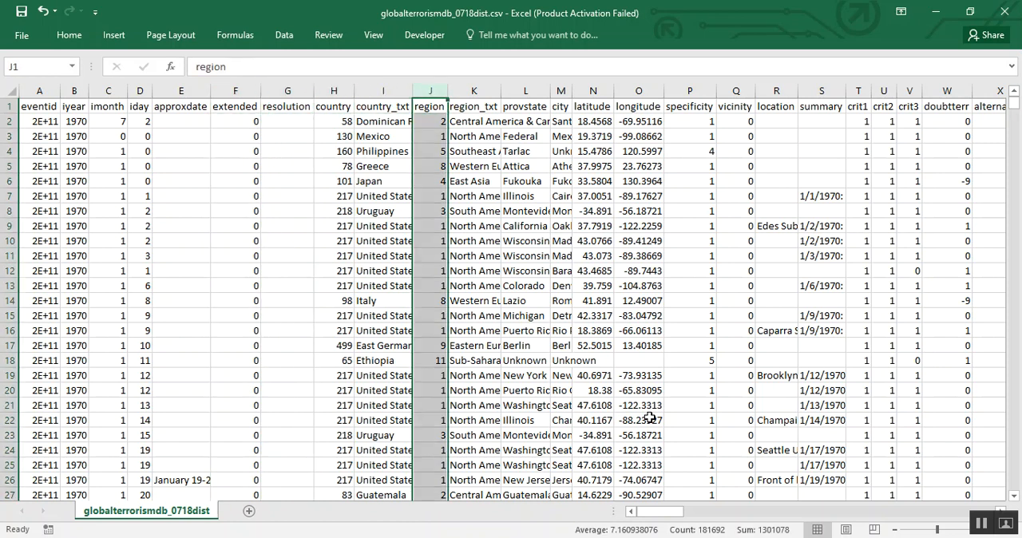
key("Up")
key("Right")
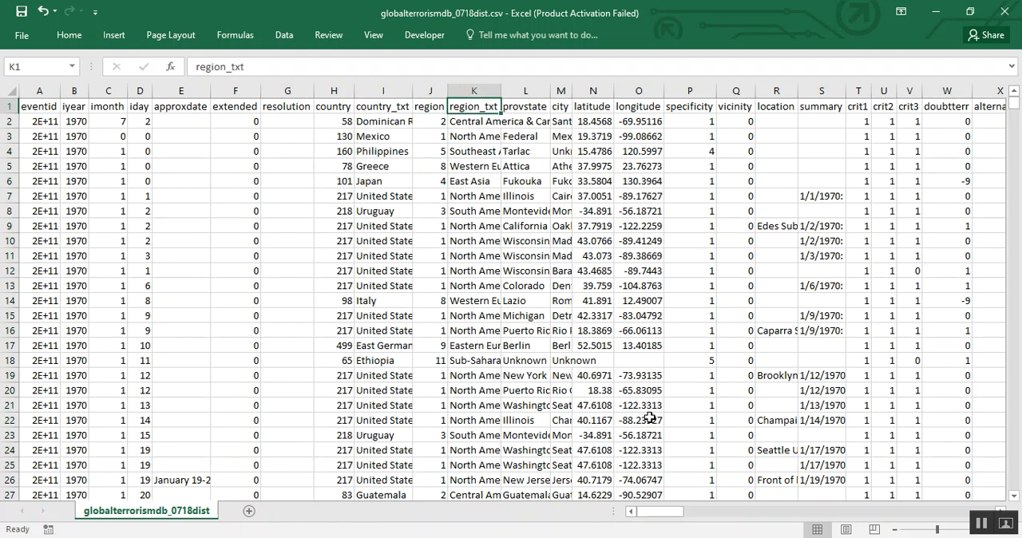
Review the column headers from region_txt through natlty1_txt, and return to the targtype1 header
key("Right")
key("Right")
key("Right")
key("Right")
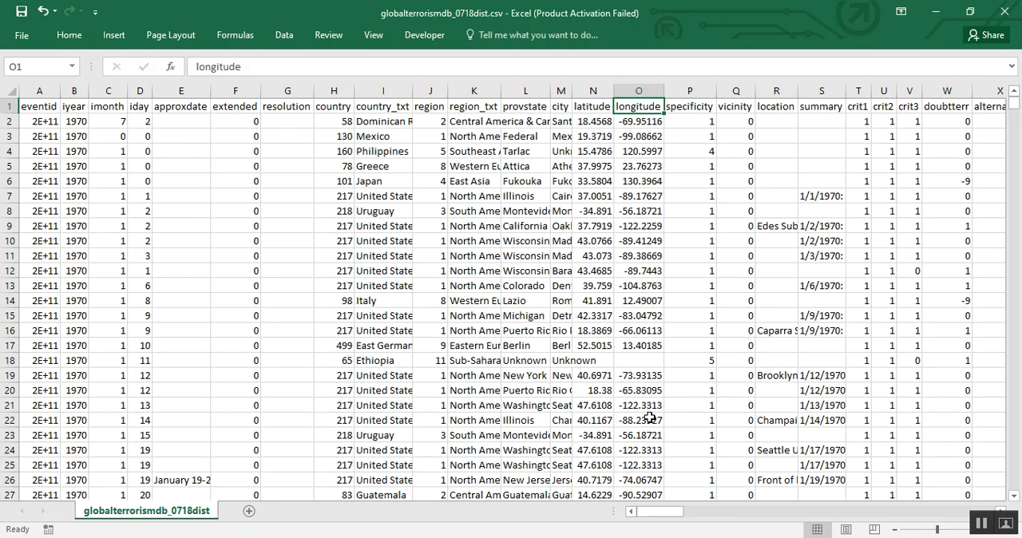
key("Right")
key("Right")
key("Right")
key("Right")
key("Right")
key("Right")
key("Right")
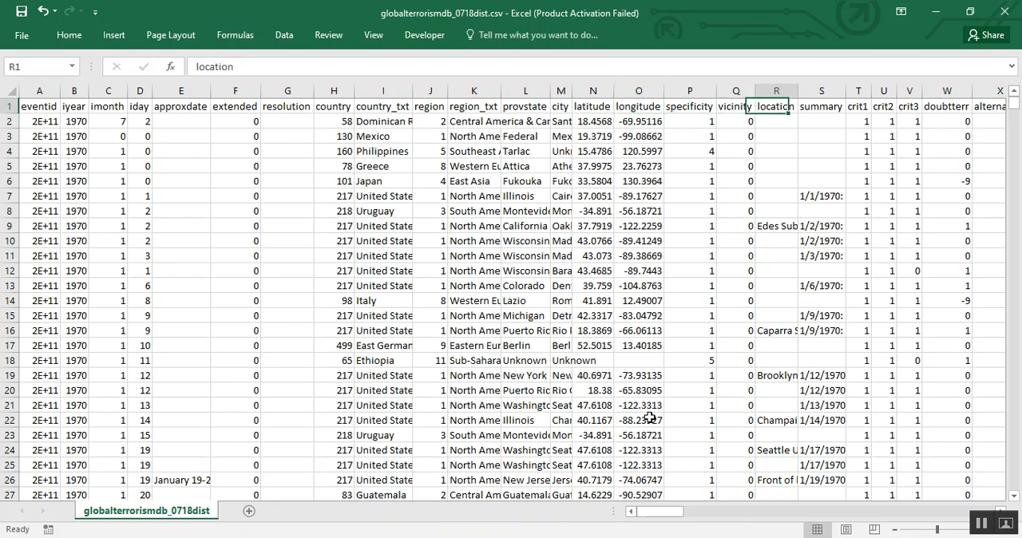
key("Right")
key("Right")
key("Right")
key("Right")
key("Right")
key("Right")
key("Right")
key("Right")
key("Right")
key("Right")
key("Right")
key("Right")
key("Right")
key("Right")
key("Right")
key("Right")
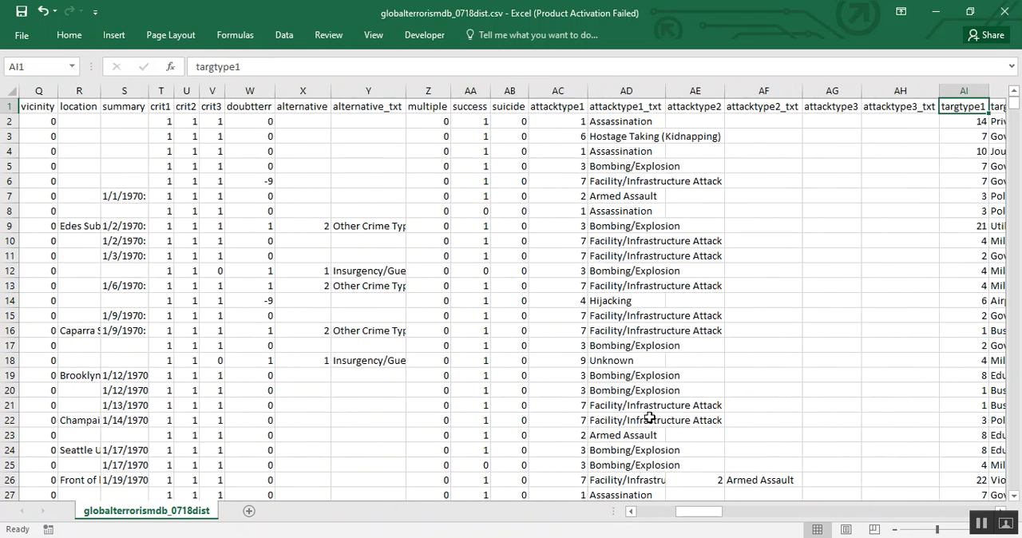
key("Right")
key("Right")
key("Right")
key("Right")
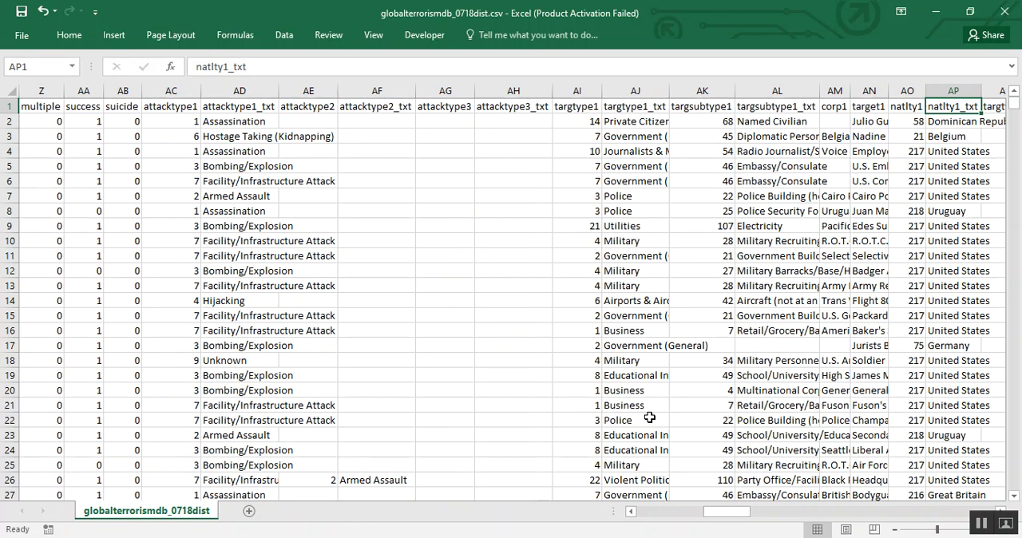
key("Left")
key("Left")
key("Left")
key("Left")
key("Left")
key("Left")
key("Left")
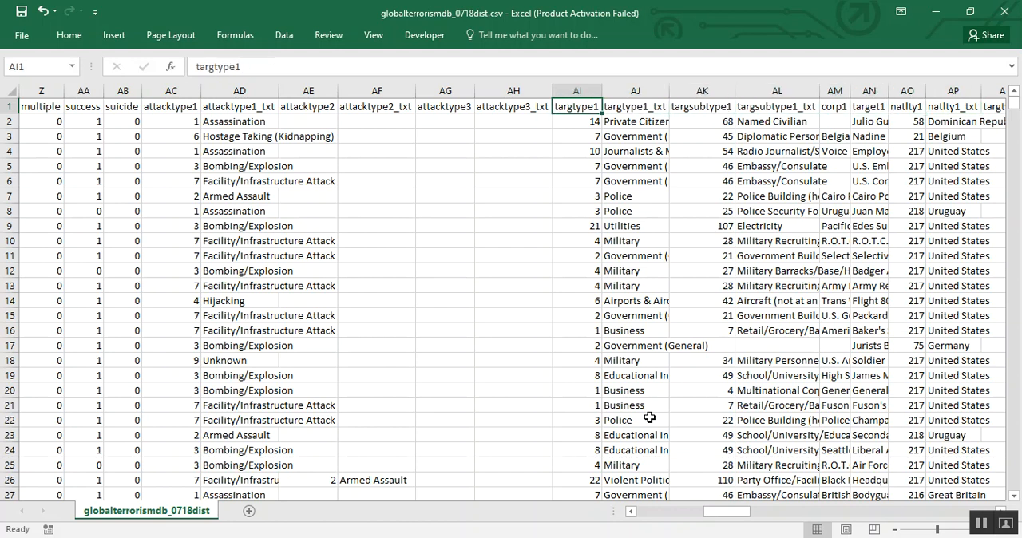
Highlight the header row from its last column, related, back to eventid to count the columns, and return to cell A1
key("ctrl+Right")
key("Left")
key("Right")
key("ctrl+shift+Left")
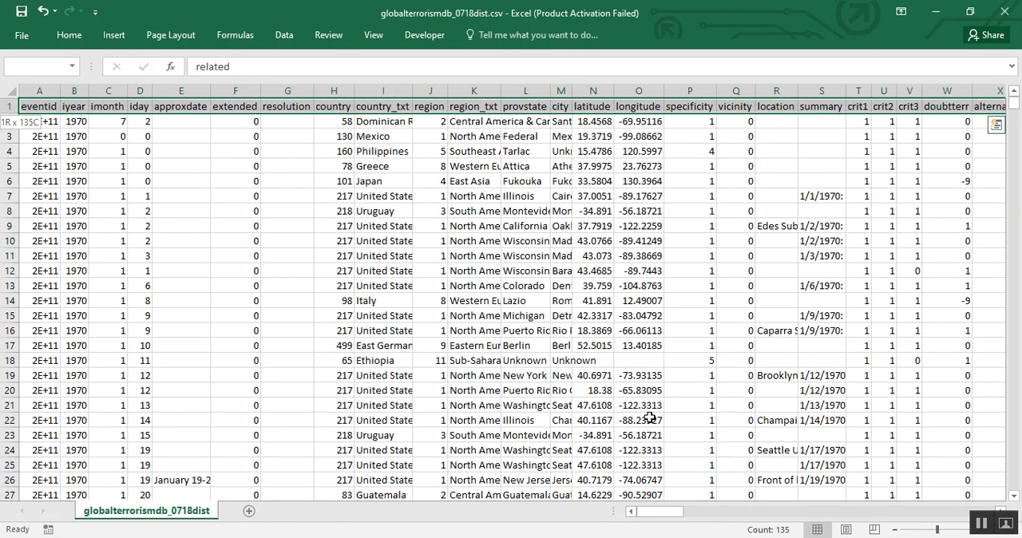
key("ctrl+Home")
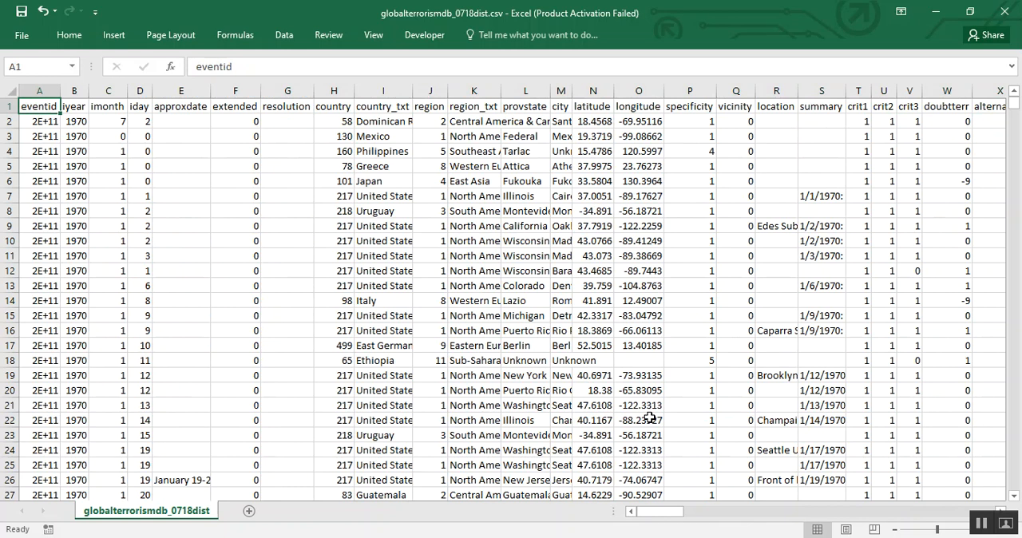
Highlight the eventid column's data from cell A2 downwards to check the record count, and return to cell A1
key("Down")
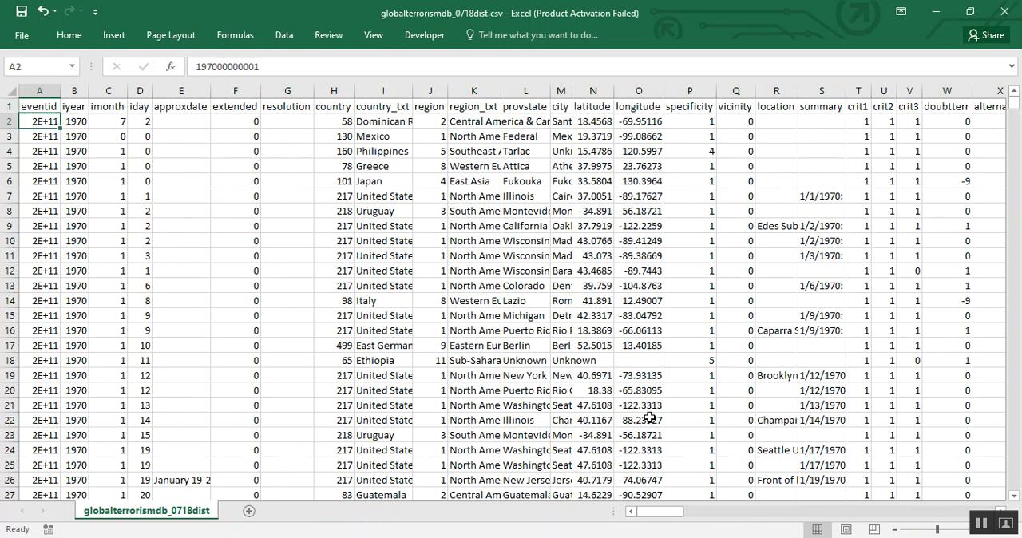
key("ctrl+shift+Down")
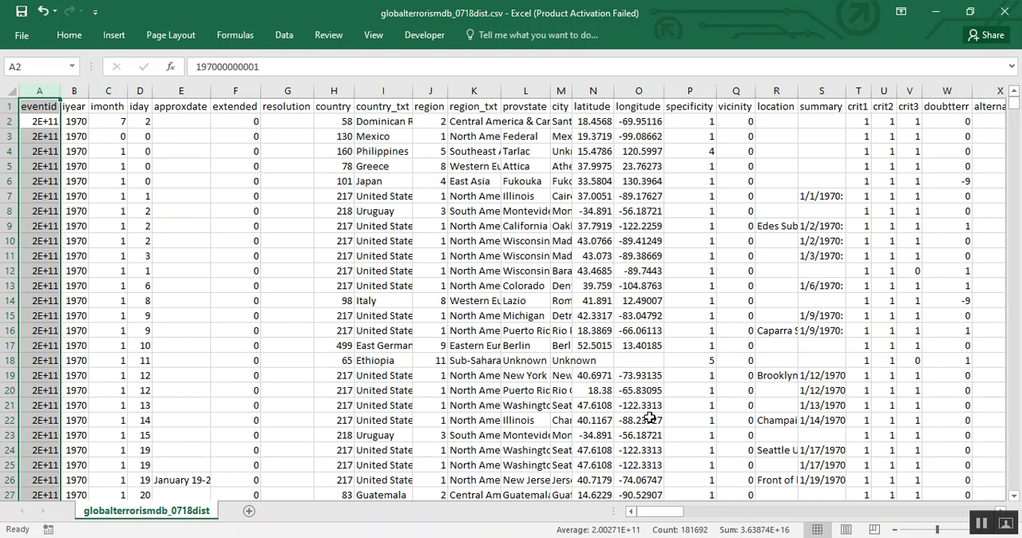
key("ctrl+Home")
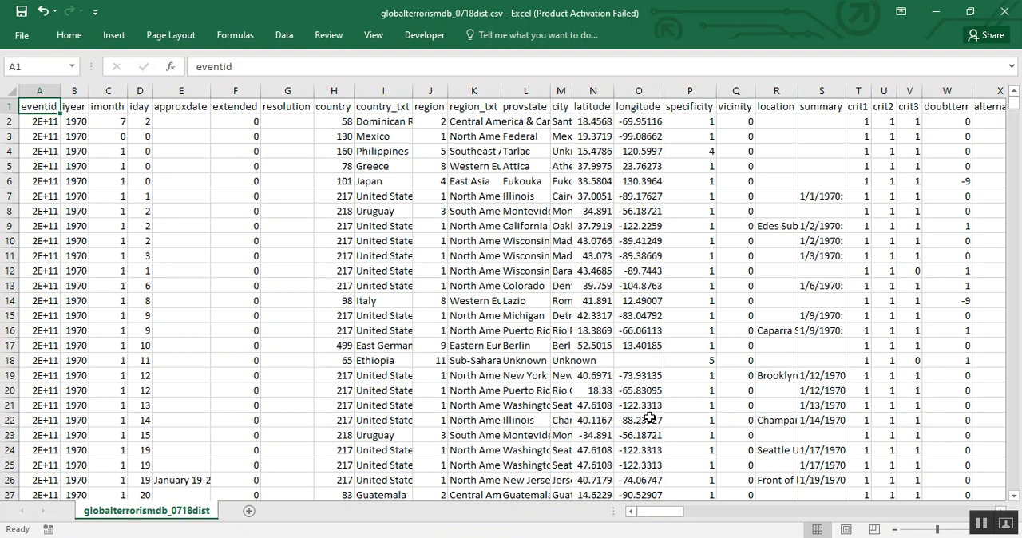
Switch to the Power Query Editor, load the complete list of imonth values and filter the column to 0 only
key("alt+Tab")
key("Tab")
key("Tab")
key("Tab")
key("shift+Tab")
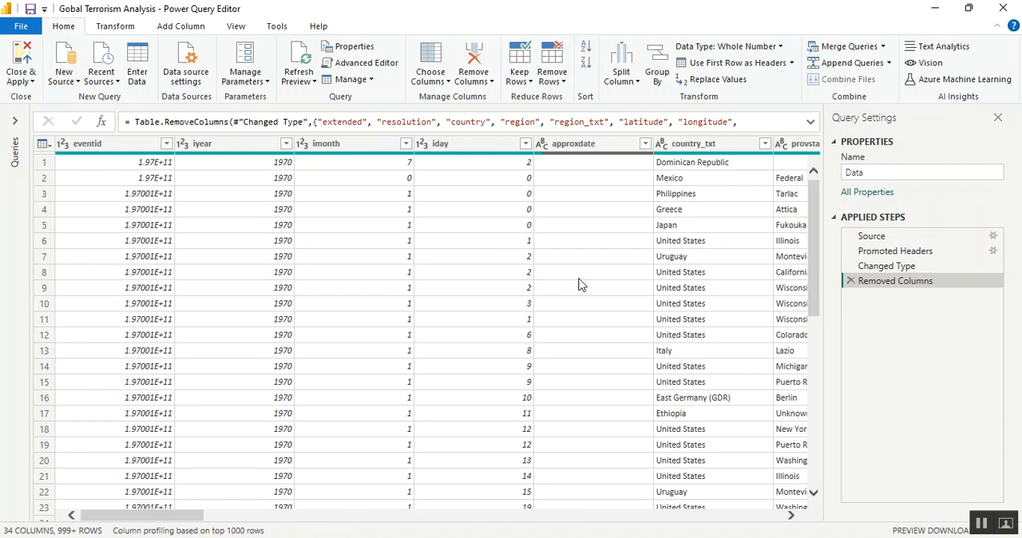
left_click(406, 144)
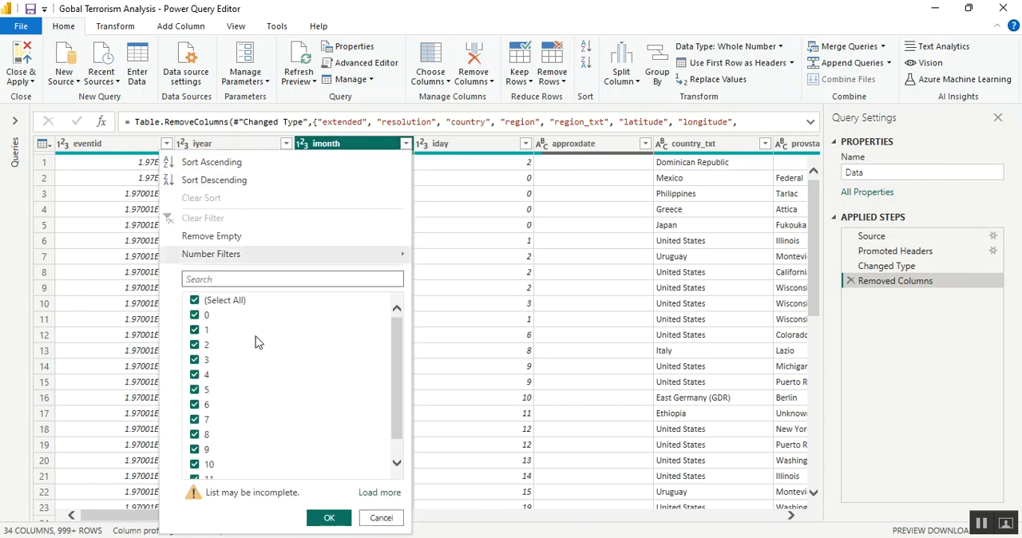
left_click(382, 496)
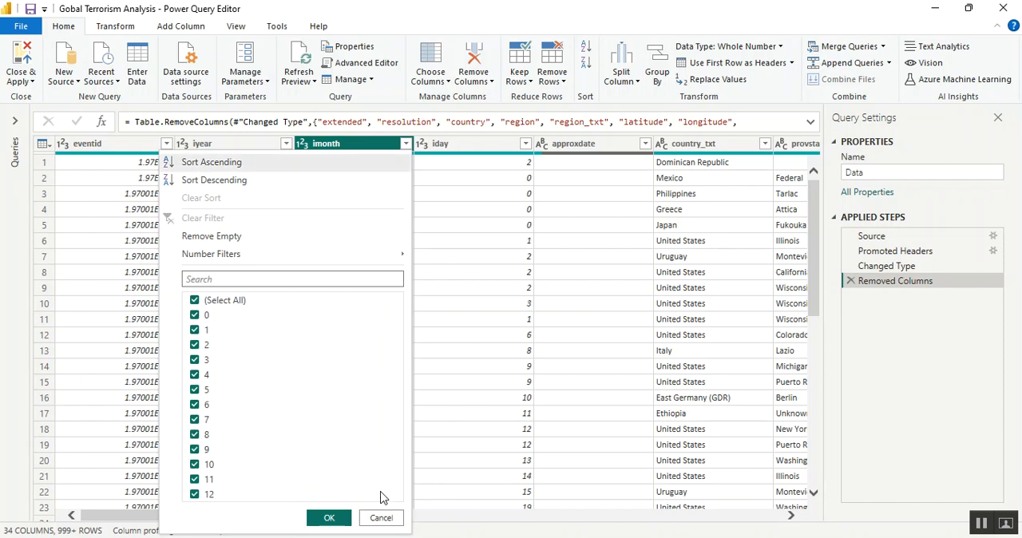
left_click(195, 301)
left_click(195, 316)
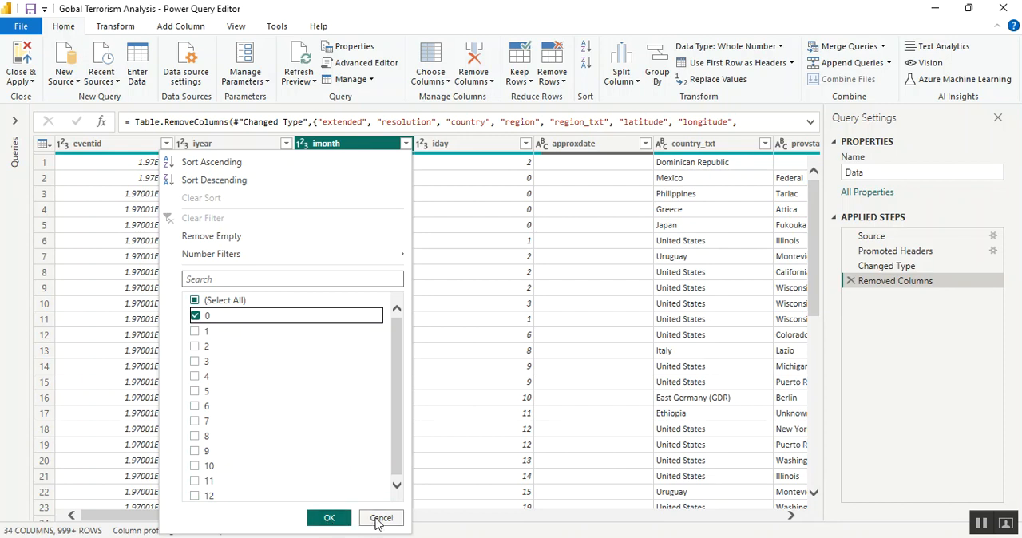
left_click(336, 520)
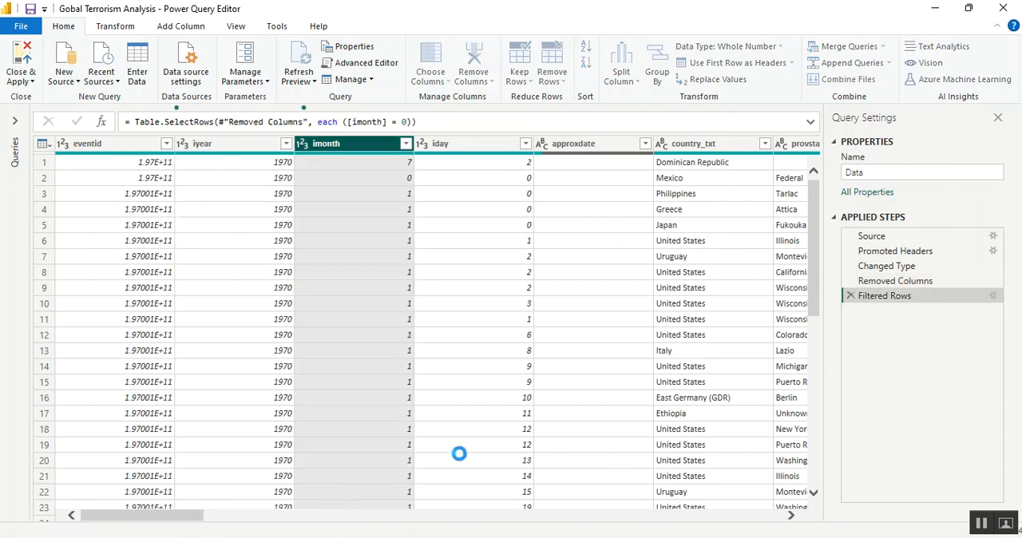
Switch to globalterrorismdb_0718dist.csv in Excel, add filters to the header row and show only rows with imonth equal to 0
key("alt+Tab")
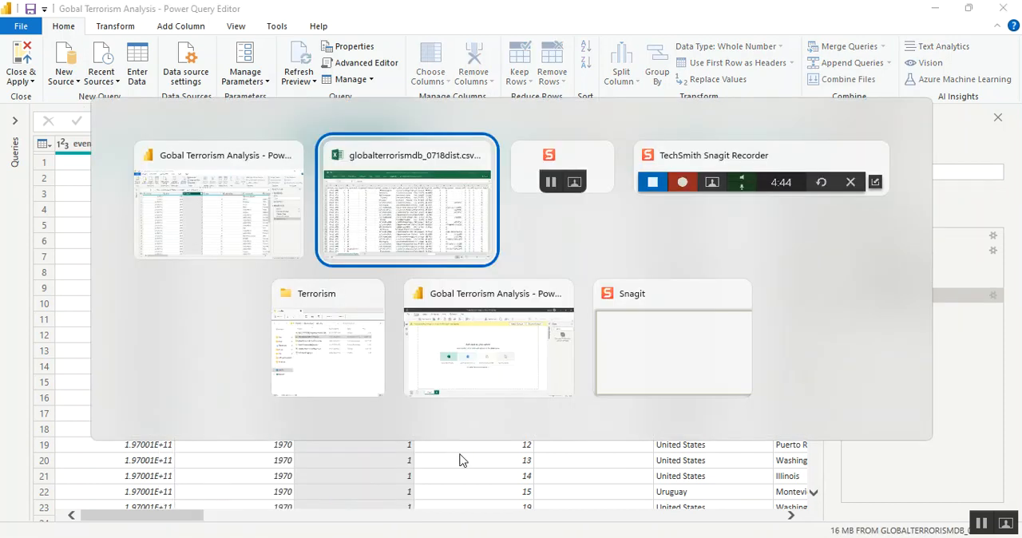
key("ctrl+shift+l")
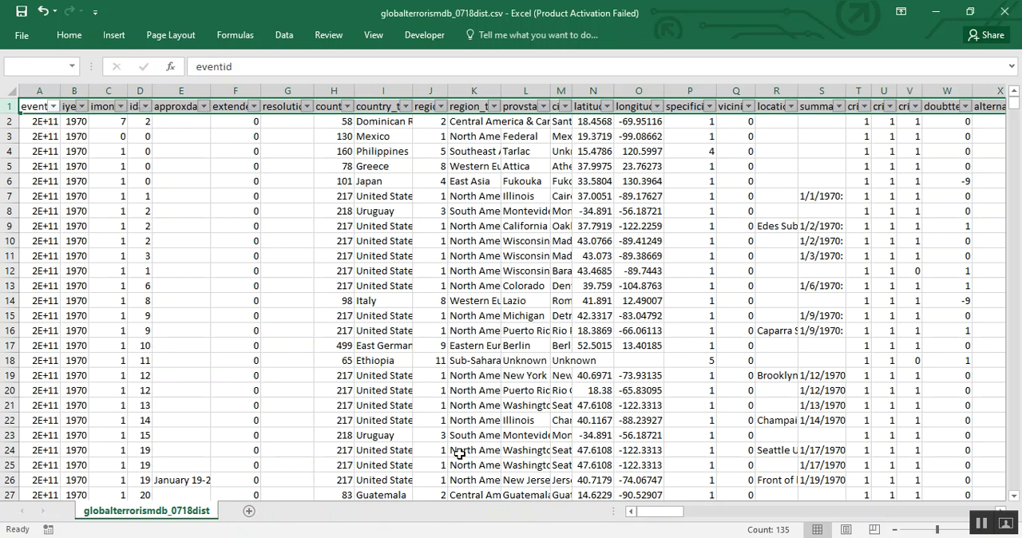
key("Right")
key("Right")
key("alt+Down")
key("Down")
key("Down")
key("Down")
key("Down")
key("Down")
key("Down")
key("Down")
key("Down")
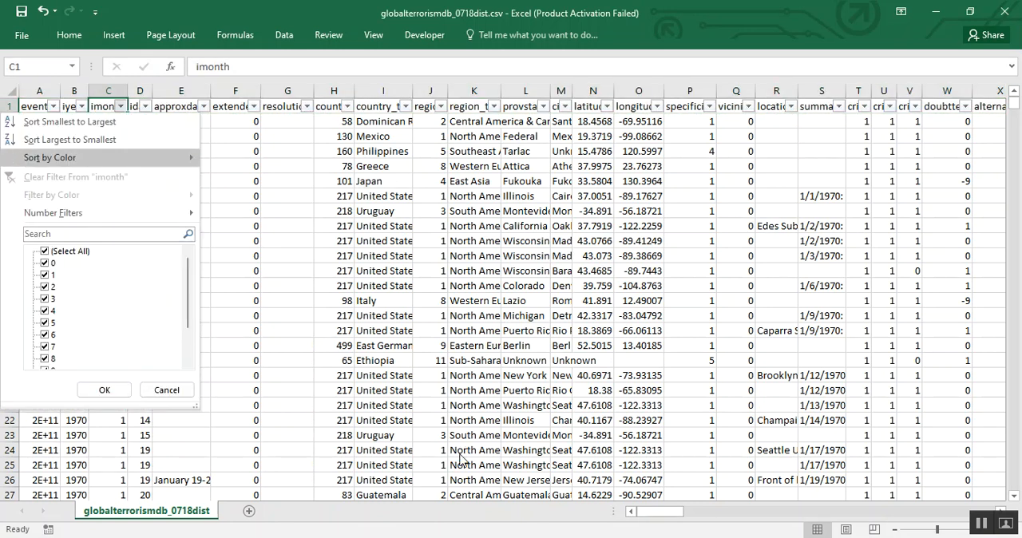
key("space")
key("Down")
key("space")
key("Return")
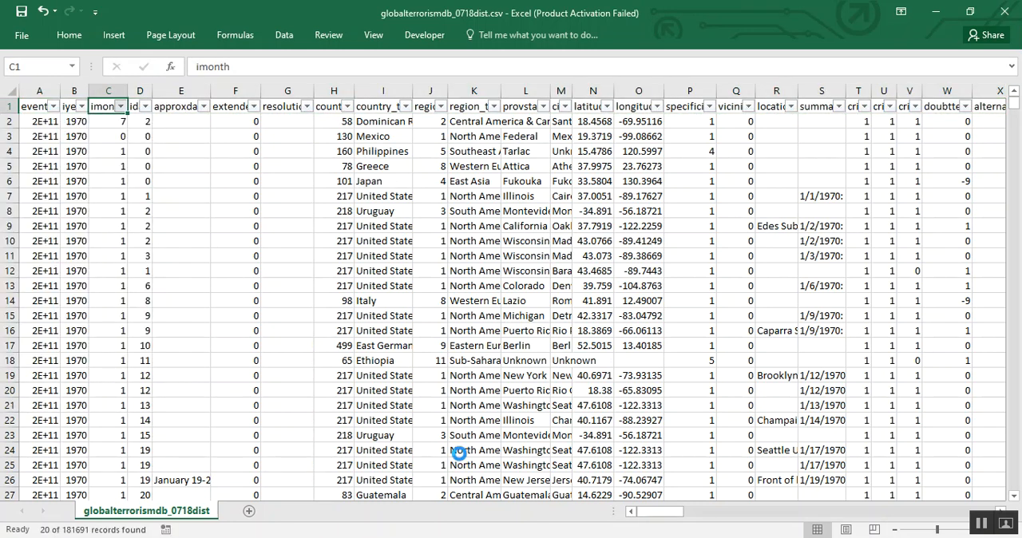
AutoFit the eventid column's width and inspect the full value in cell A3 without changing it
key("Down")
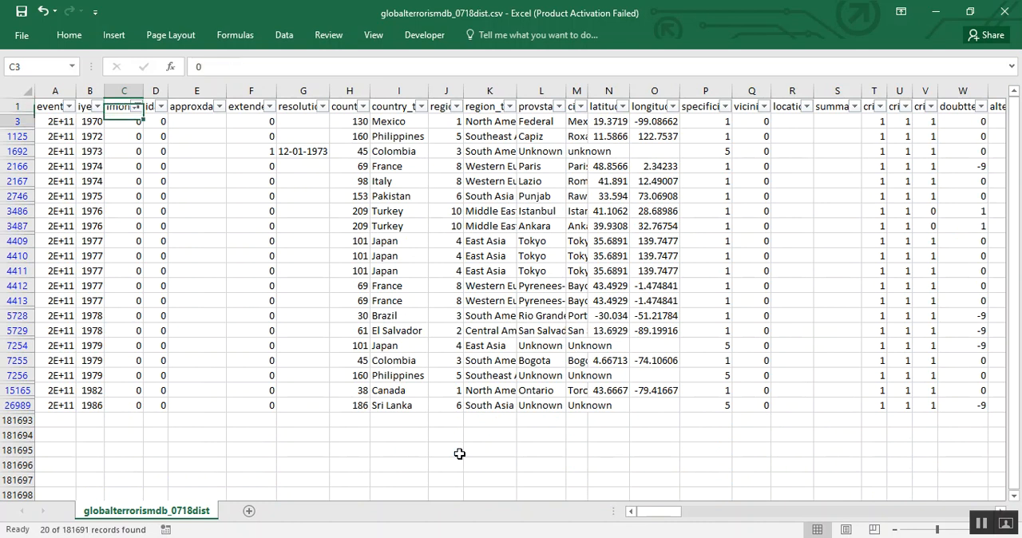
key("Left")
key("Left")
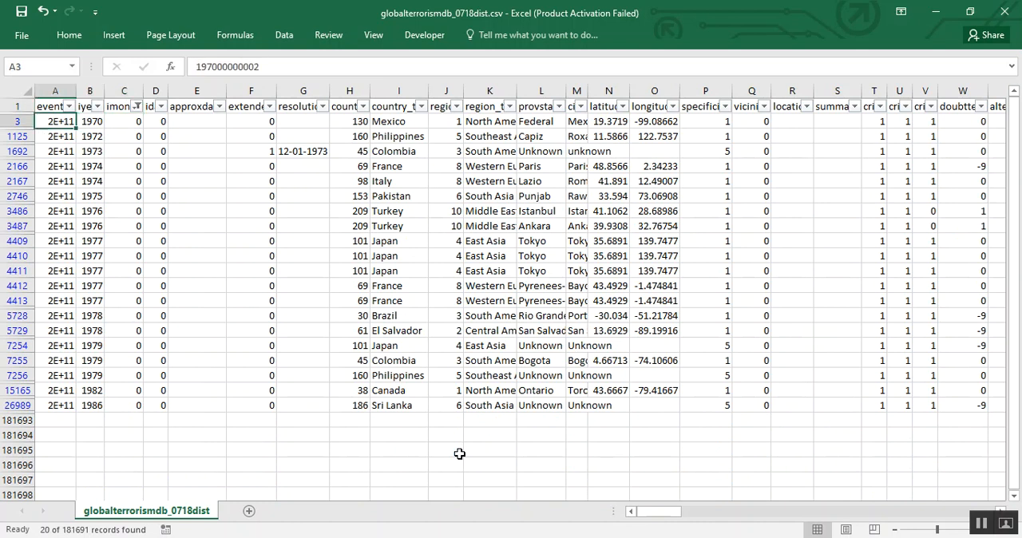
double_click(77, 96)
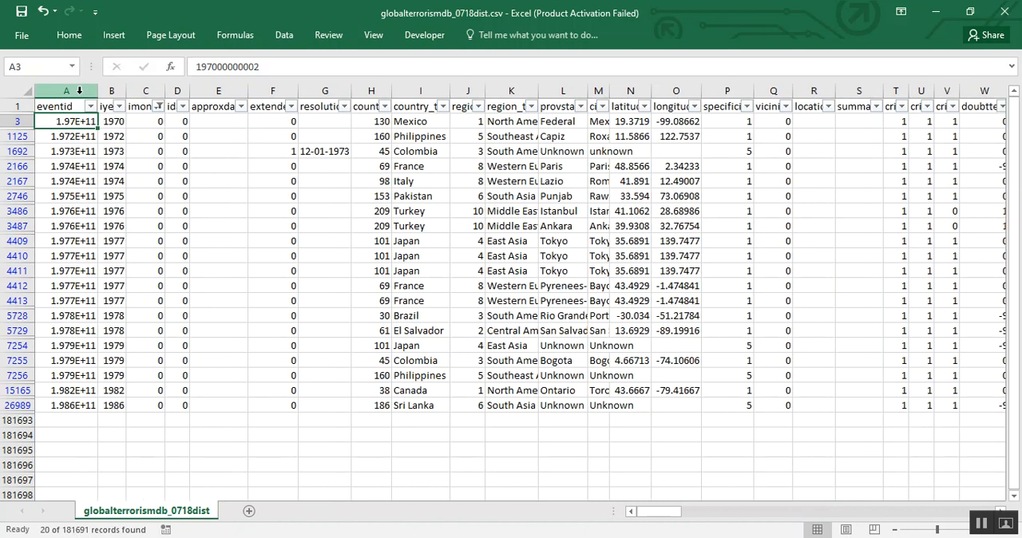
key("F2")
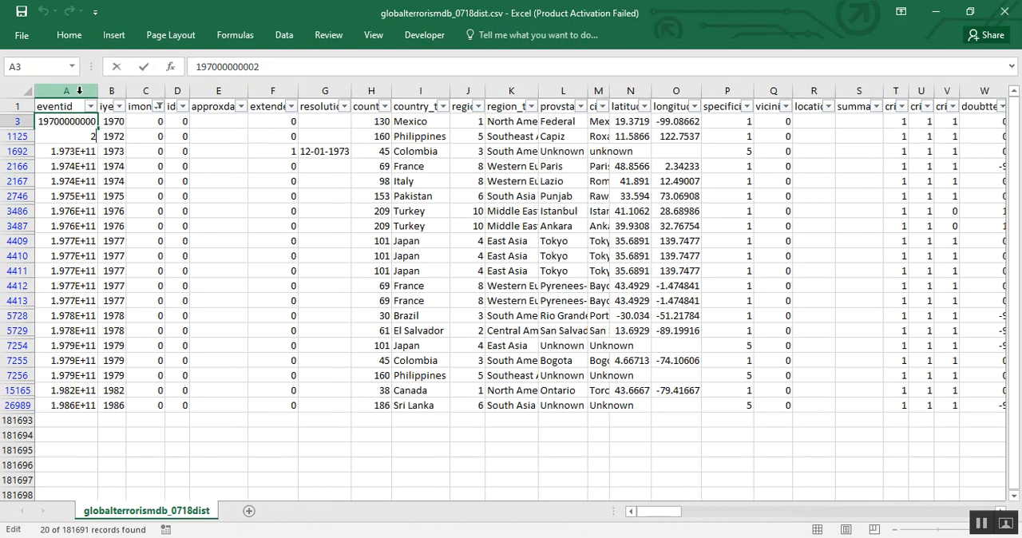
key("Return")
Look through the full eventid values of the filtered rows down to row 7256
key("Down")
key("Down")
key("Down")
key("Down")
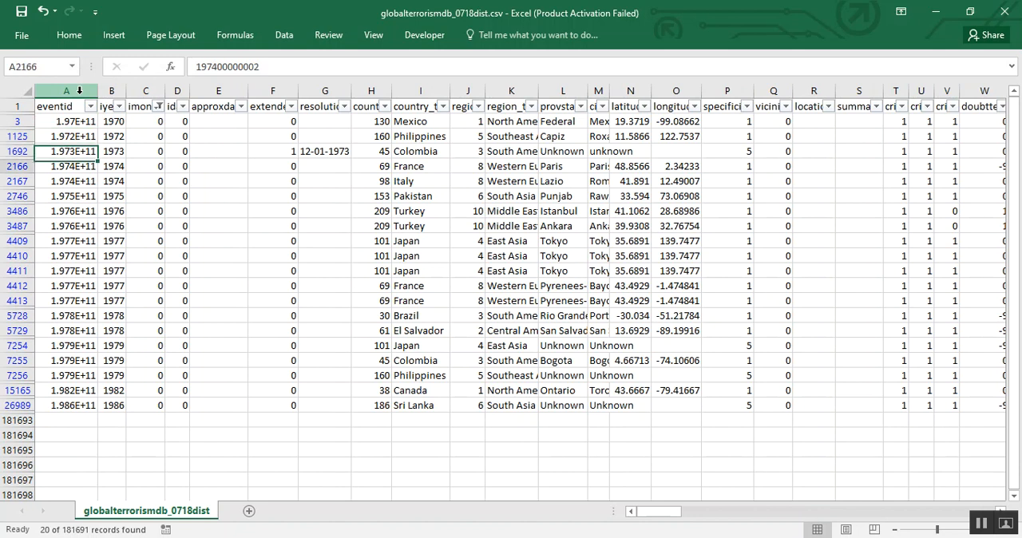
key("Down")
key("Down")
key("Down")
key("Down")
key("Down")
key("Down")
key("Down")
key("Down")
key("Down")
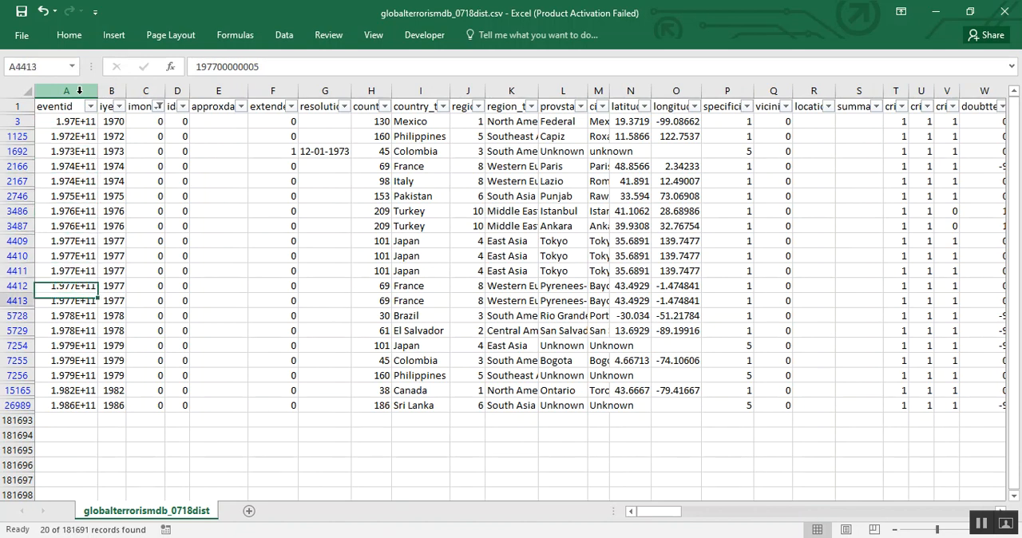
key("Down")
key("Down")
key("Down")
Check the iday and approxdate columns of the filtered rows for usable date information
key("Right")
key("Right")
key("Right")
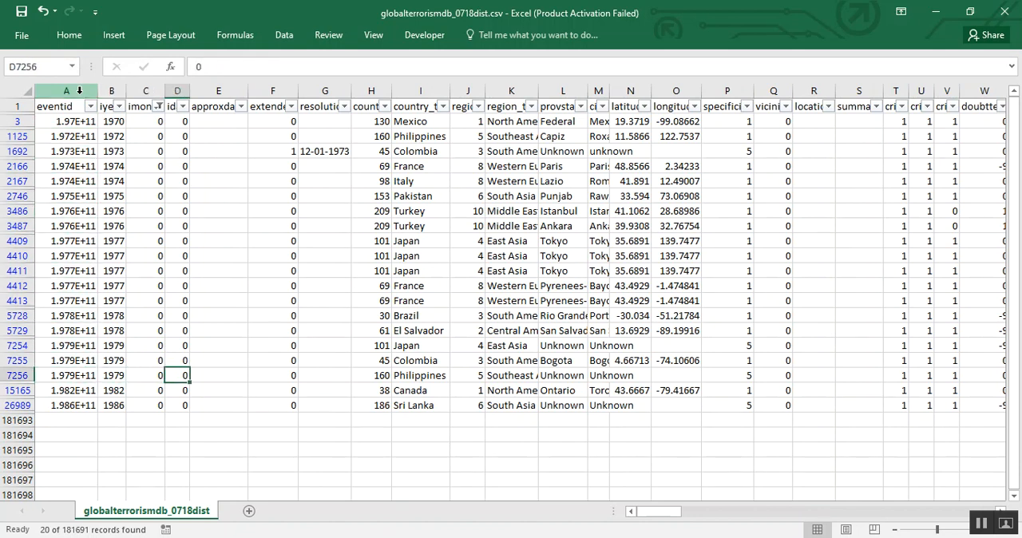
key("Right")
key("ctrl+Up")
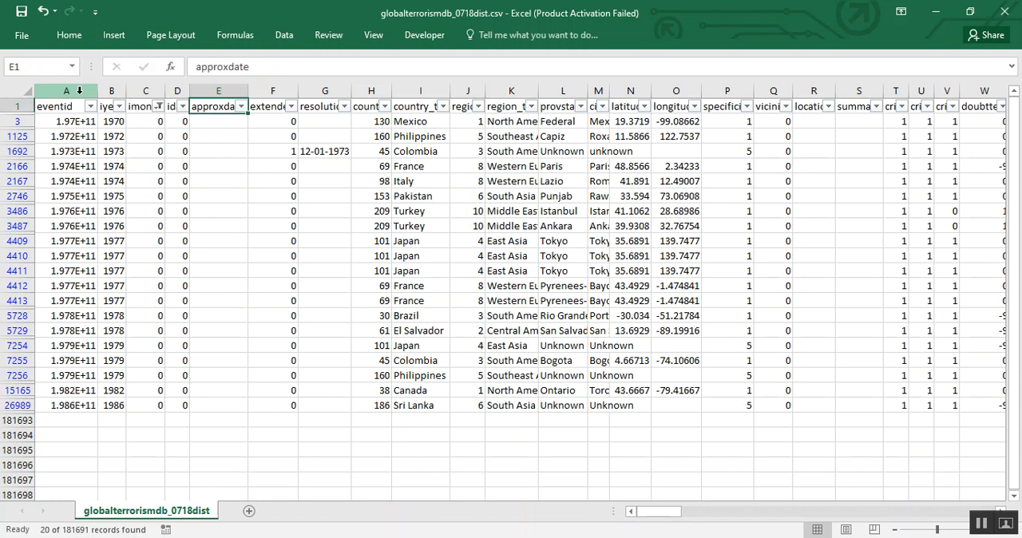
key("Down")
key("Down")
key("Down")
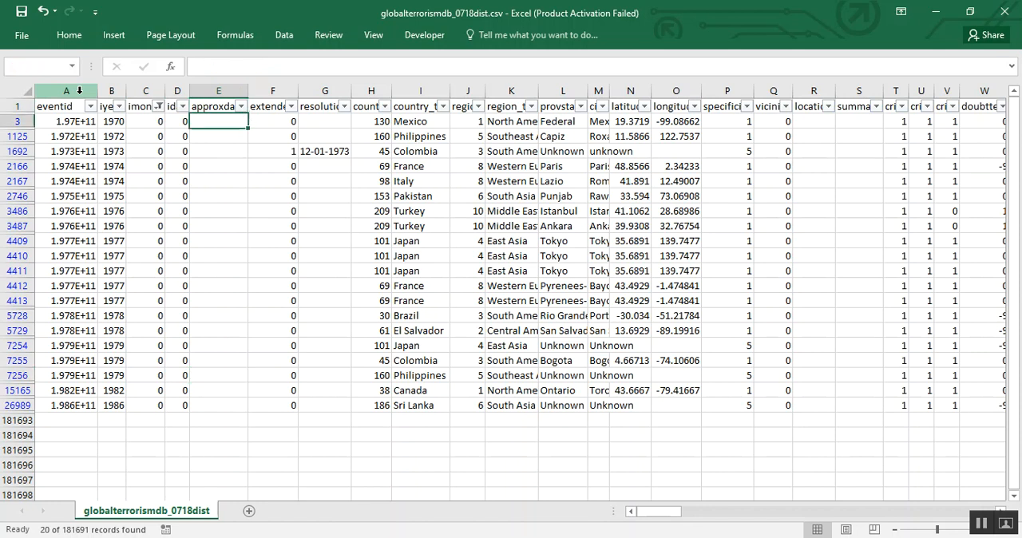
Examine the resolution date in row 1692 and compare it with that row's extended, approxdate, iday and imonth cells
key("Right")
key("Right")
key("Left")
key("Left")
key("Left")
key("Left")
key("Right")
key("Right")
key("Right")
key("Right")
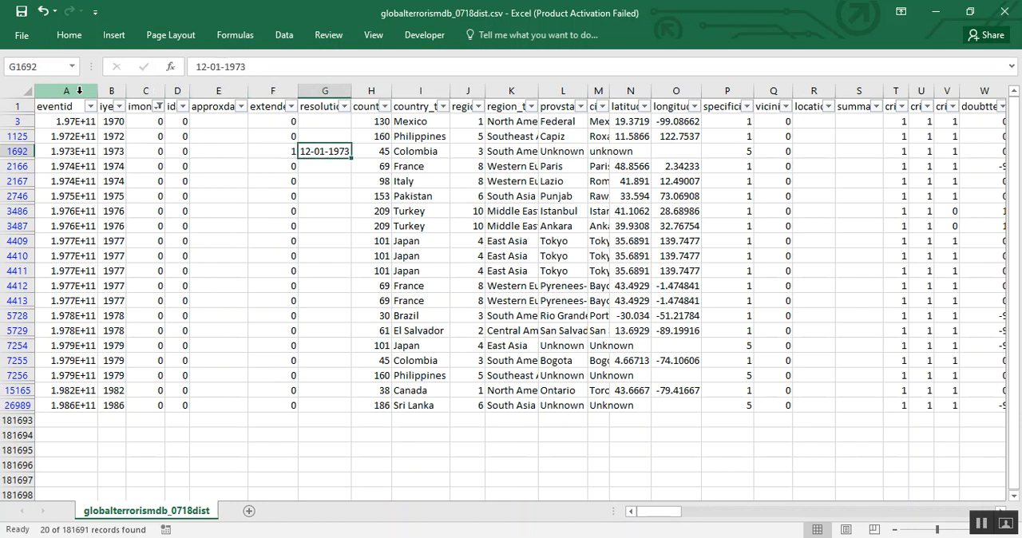
key("Left")
key("Left")
key("Left")
key("Left")
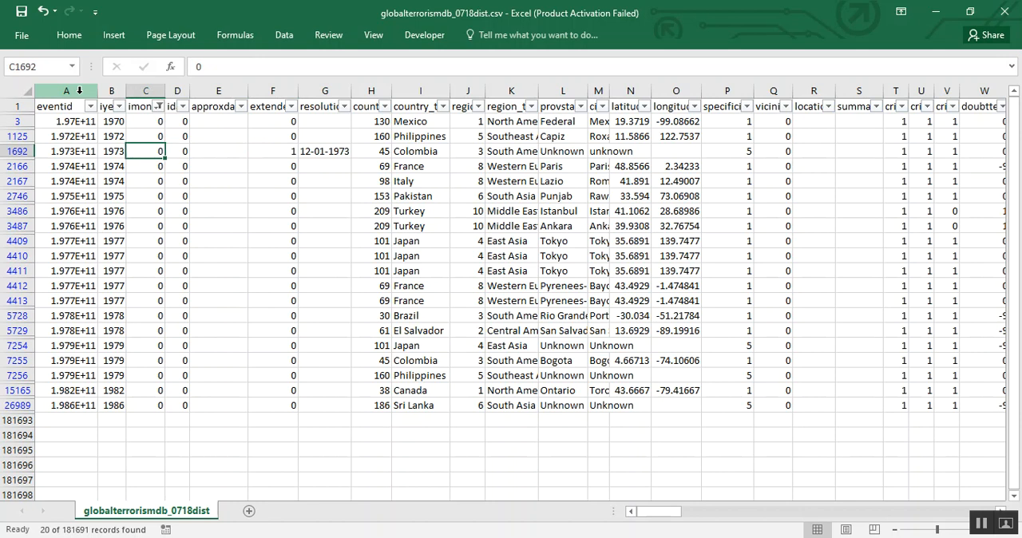
Highlight all the filtered imonth values from cell C3 down to row 26989 to check their count
key("ctrl+Up")
key("Down")
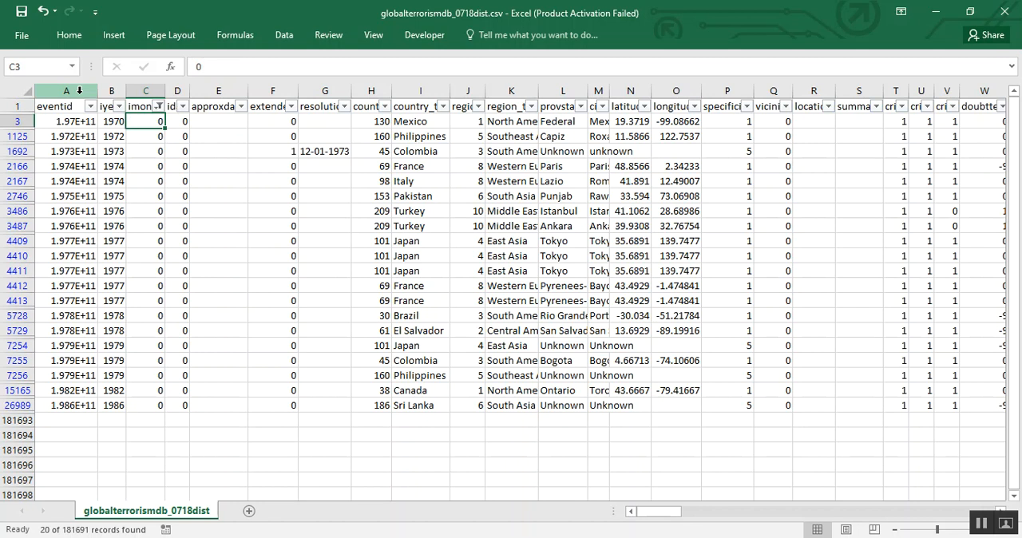
key("ctrl+shift+Down")
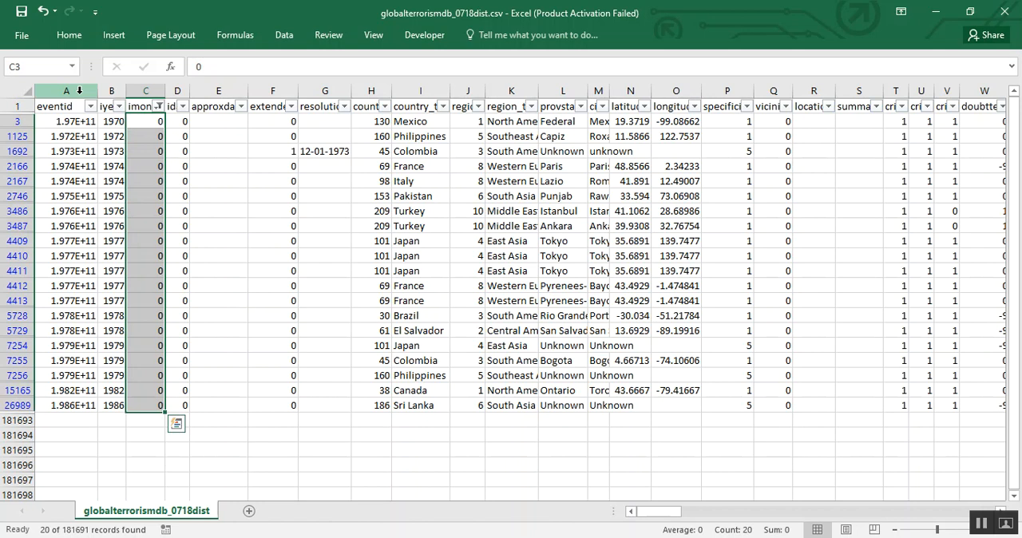
Switch to the Power Query Editor, delete the Filtered Rows step, and replace the value 0 with 1 in the imonth column
key("alt+Tab")
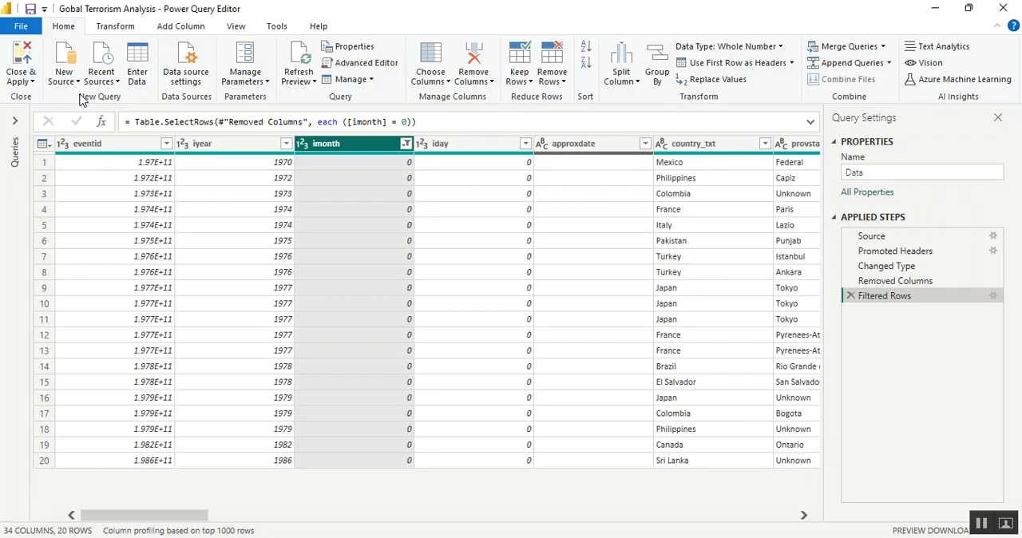
left_click(850, 296)
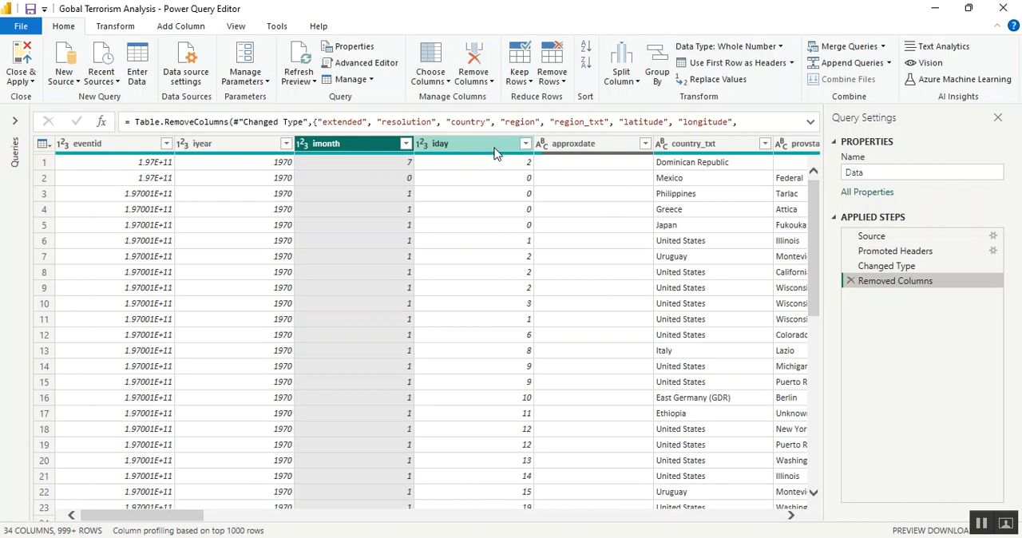
left_click(698, 84)
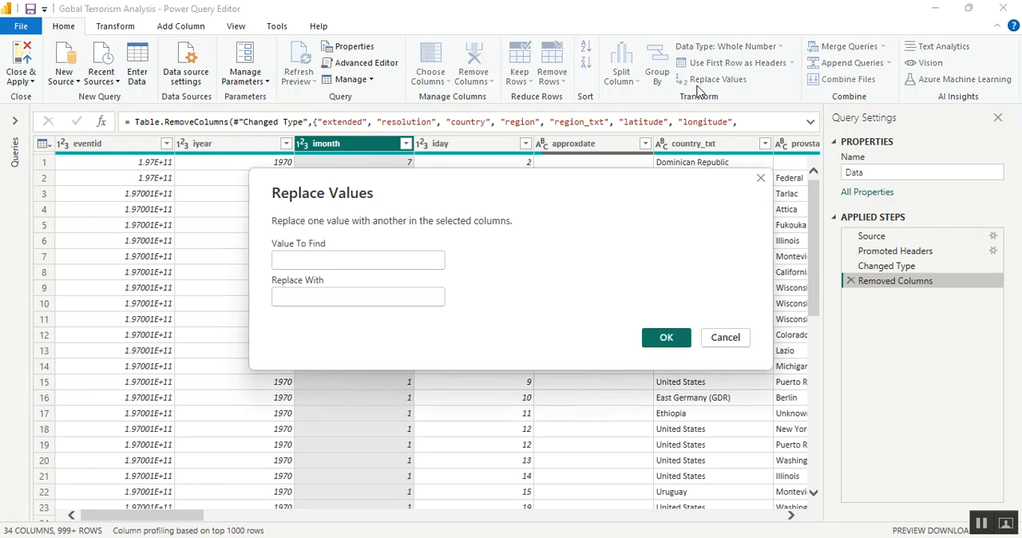
type("0")
key("Tab")
type("1")
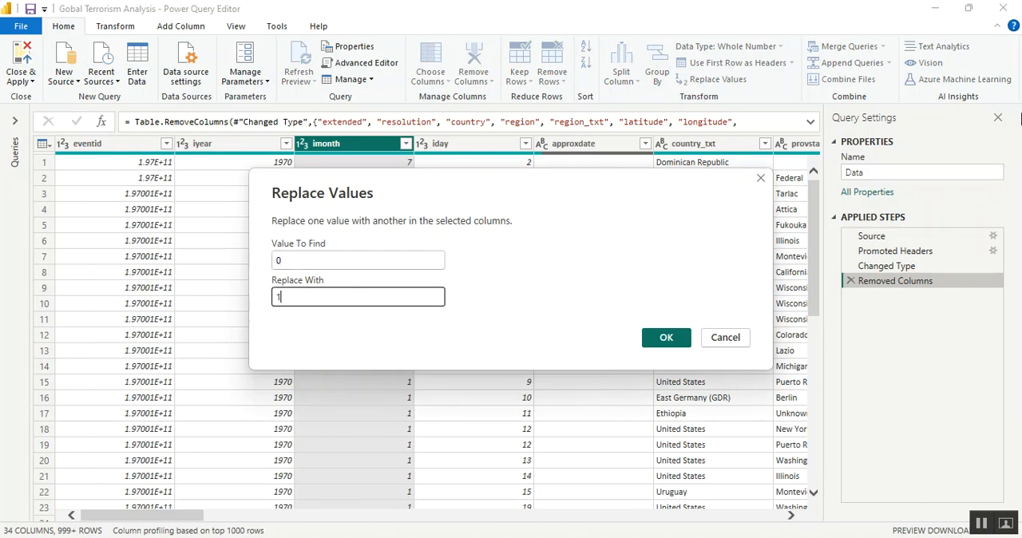
left_click(655, 339)
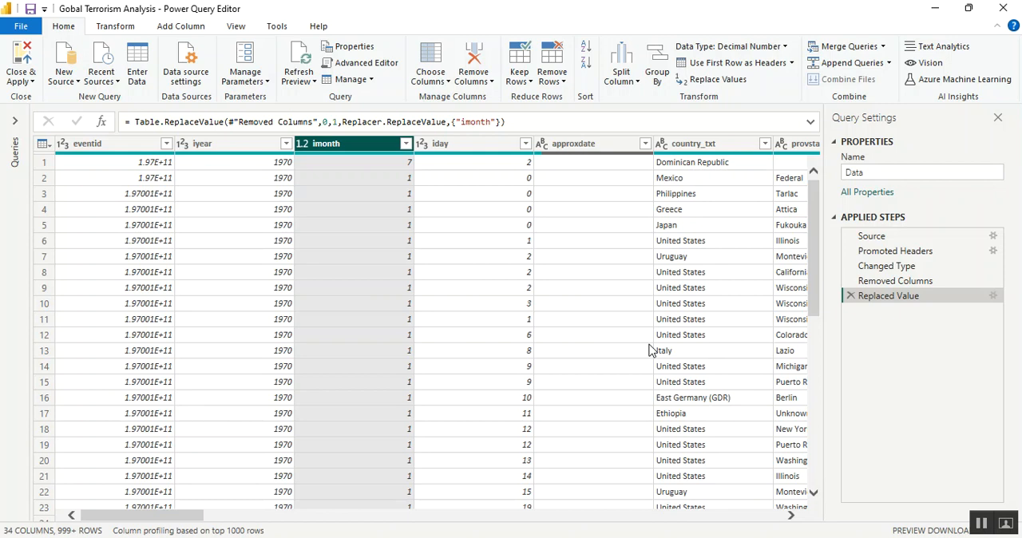
Replace the value 0 with 1 in the iday column
left_click(525, 144)
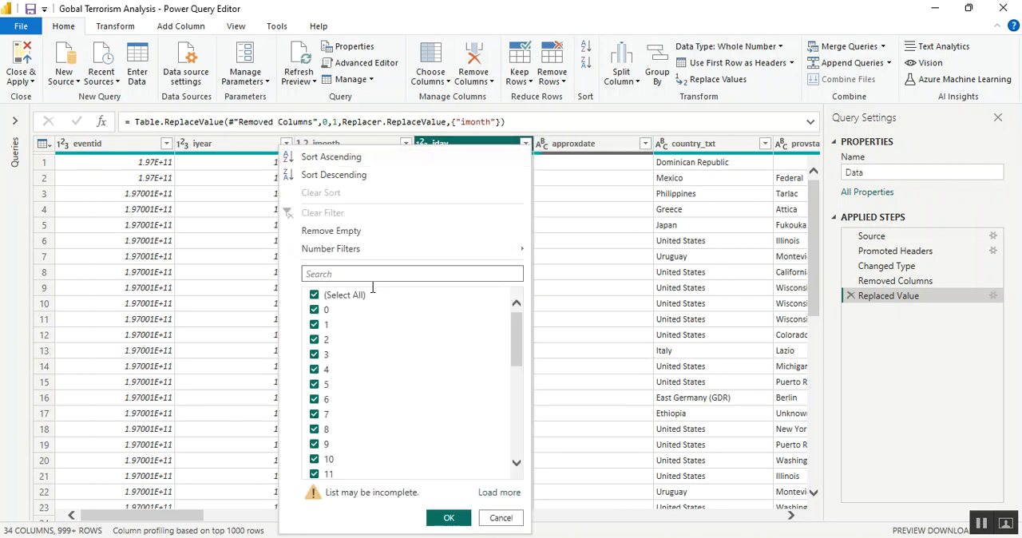
left_click(498, 144)
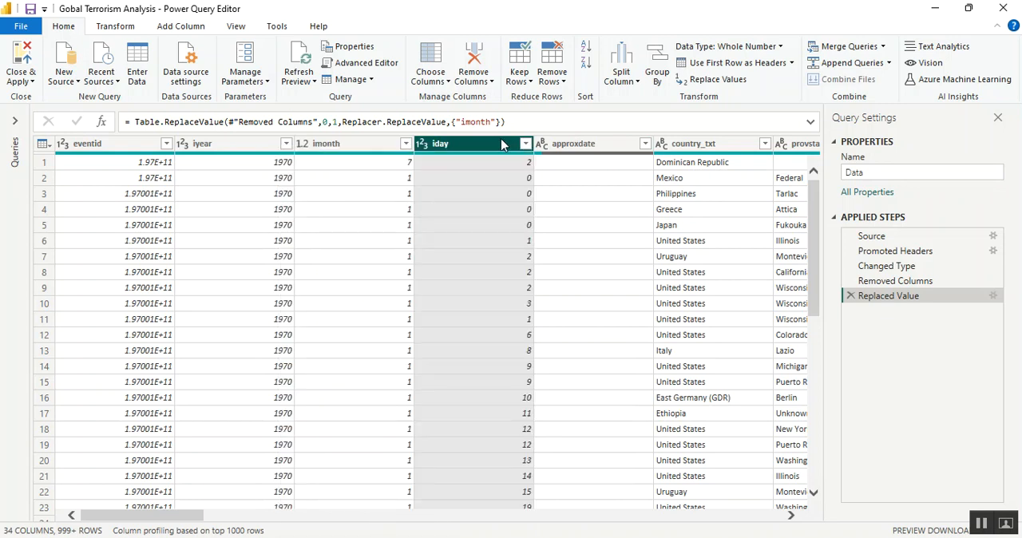
left_click(715, 83)
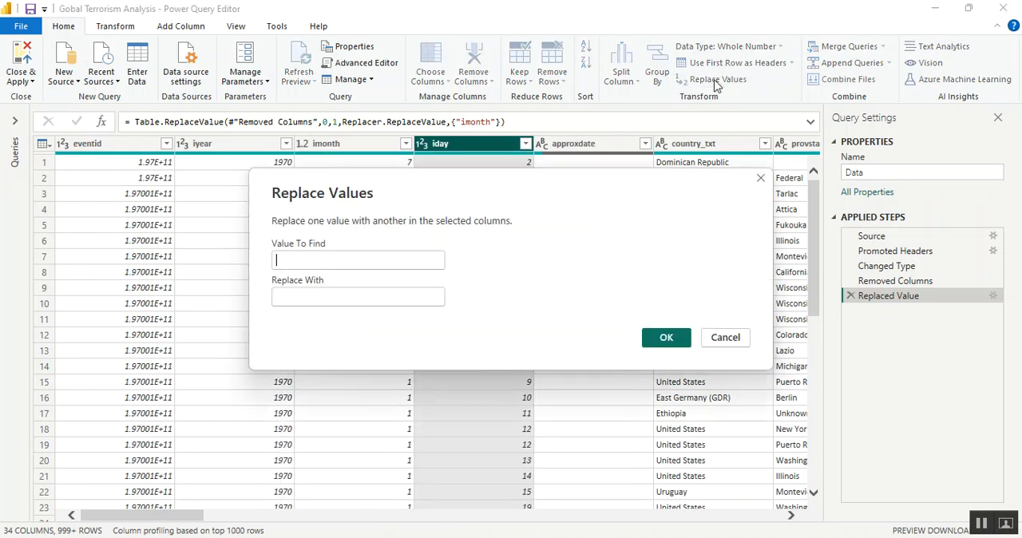
type("0")
key("Tab")
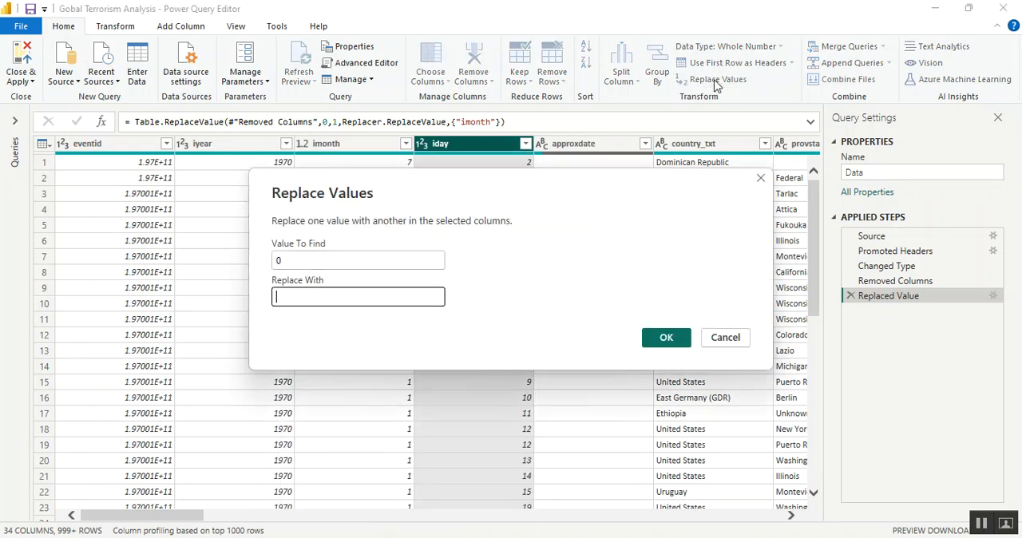
type("1")
left_click(666, 337)
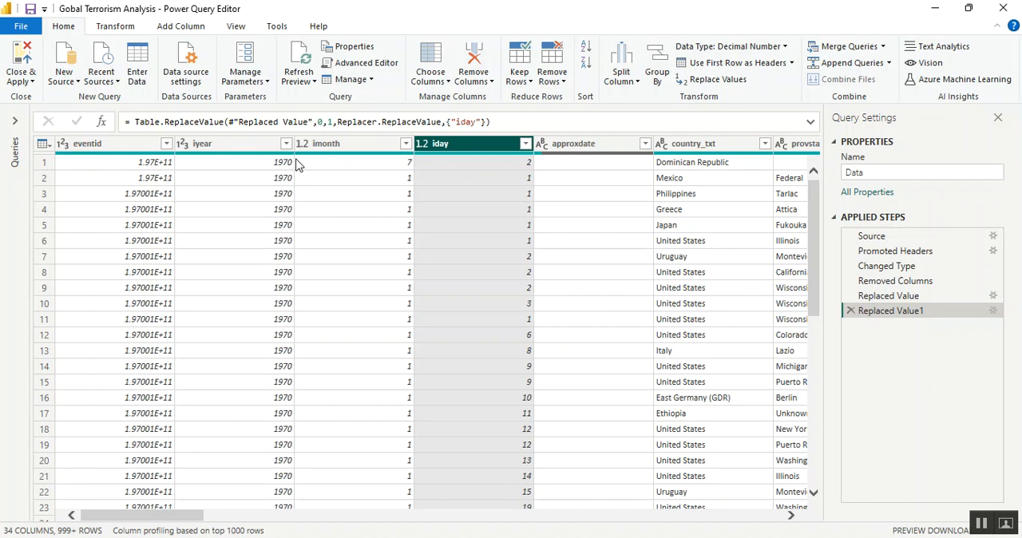
left_click(254, 149)
left_click(353, 144, "ctrl")
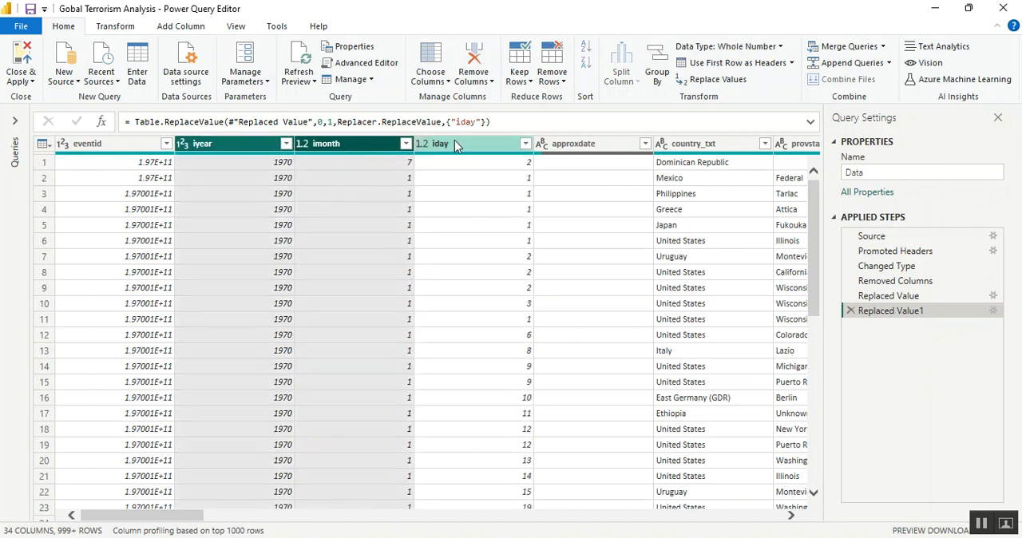
left_click(472, 145, "ctrl")
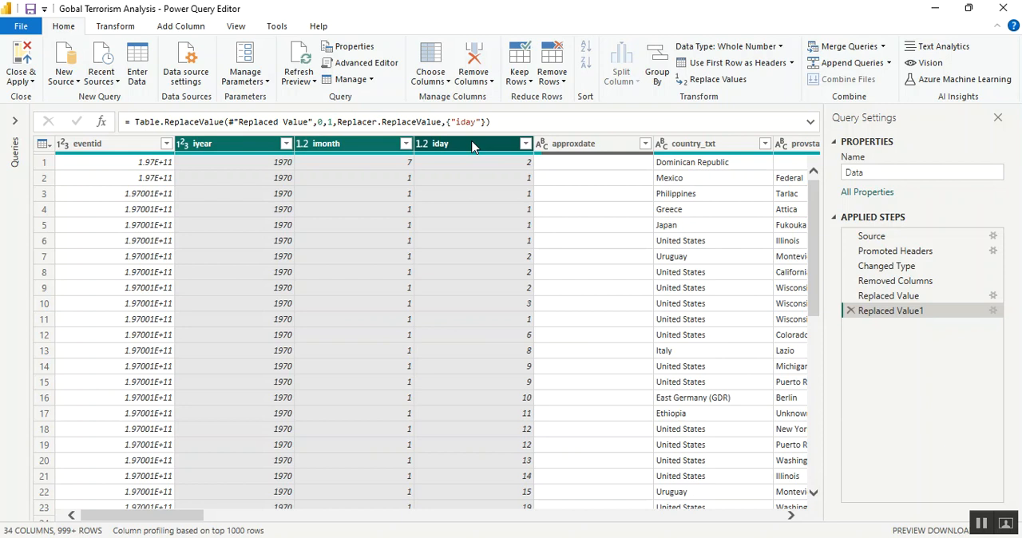
left_click(283, 149)
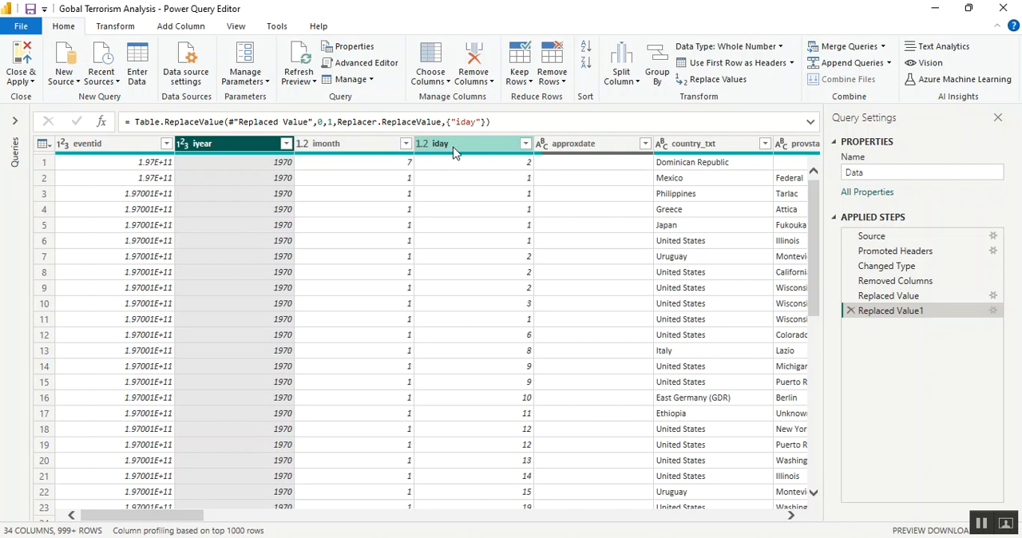
Review the full formulas of the applied steps from Changed Type through Replaced Value1 to compare the column data types
left_click(868, 266)
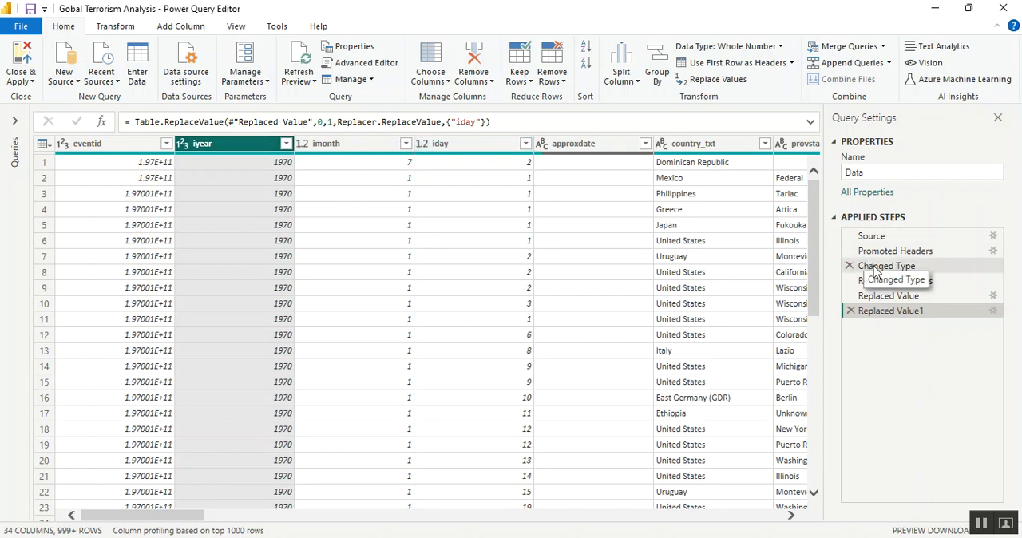
left_click(810, 122)
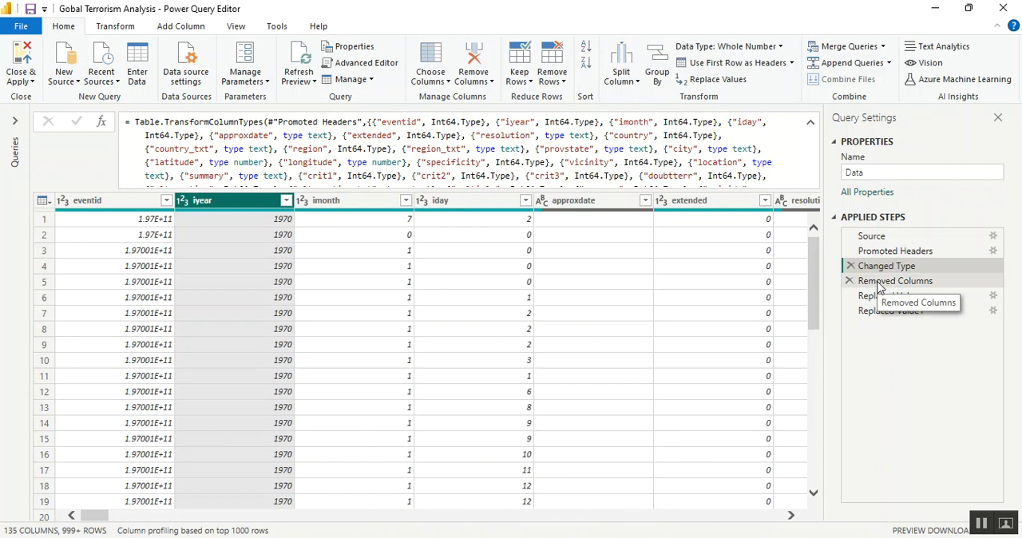
left_click(879, 285)
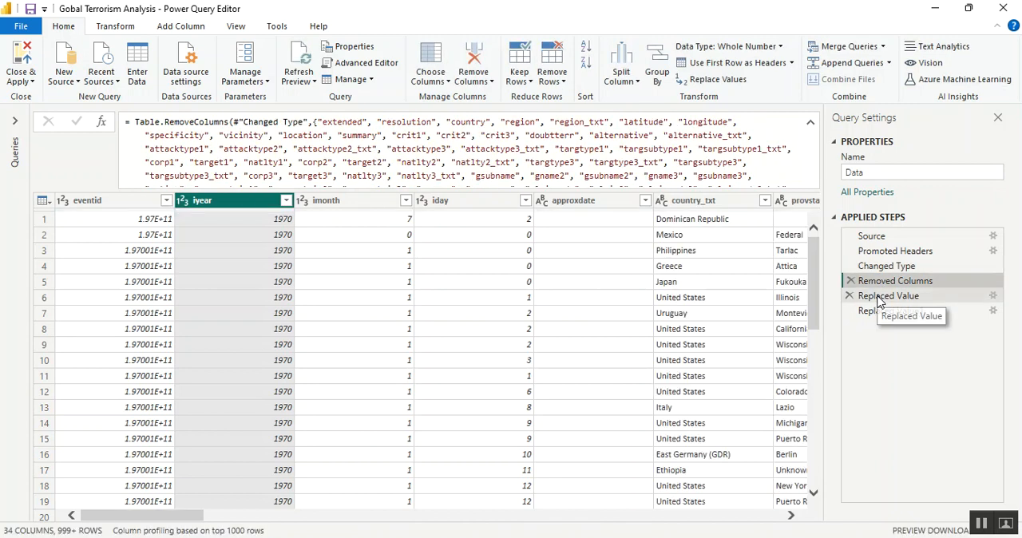
left_click(879, 299)
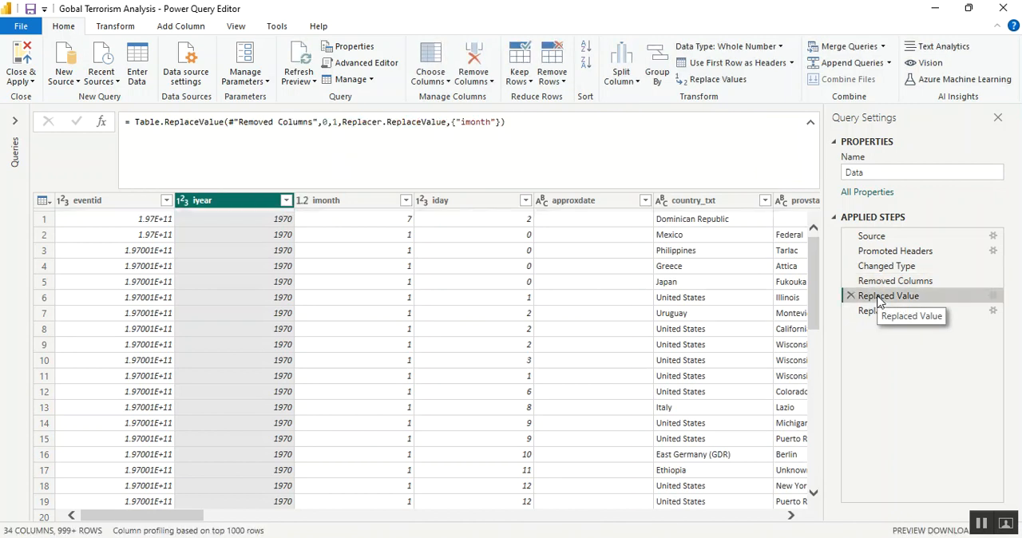
left_click(877, 312)
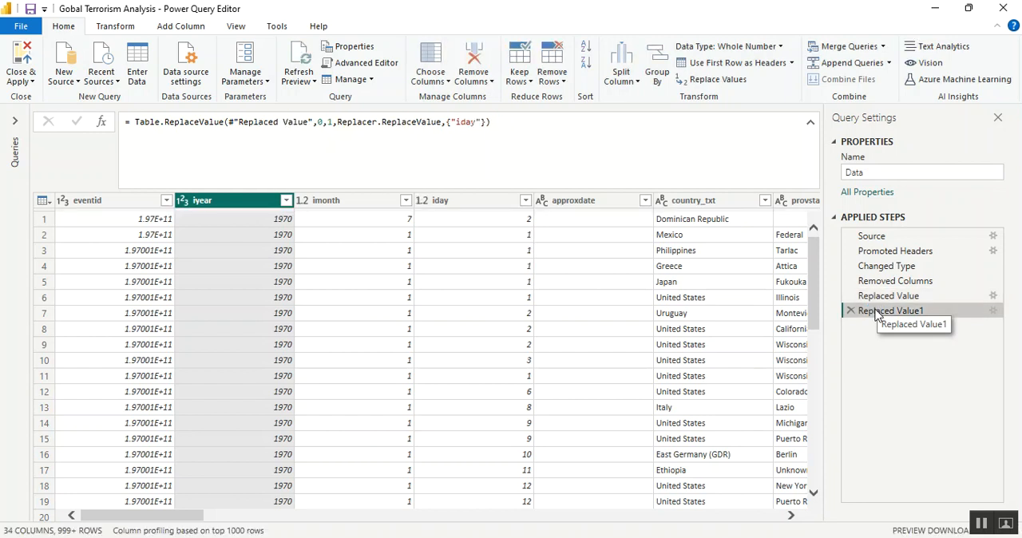
Change the data type of the imonth and iday columns to Whole Number
left_click(302, 206)
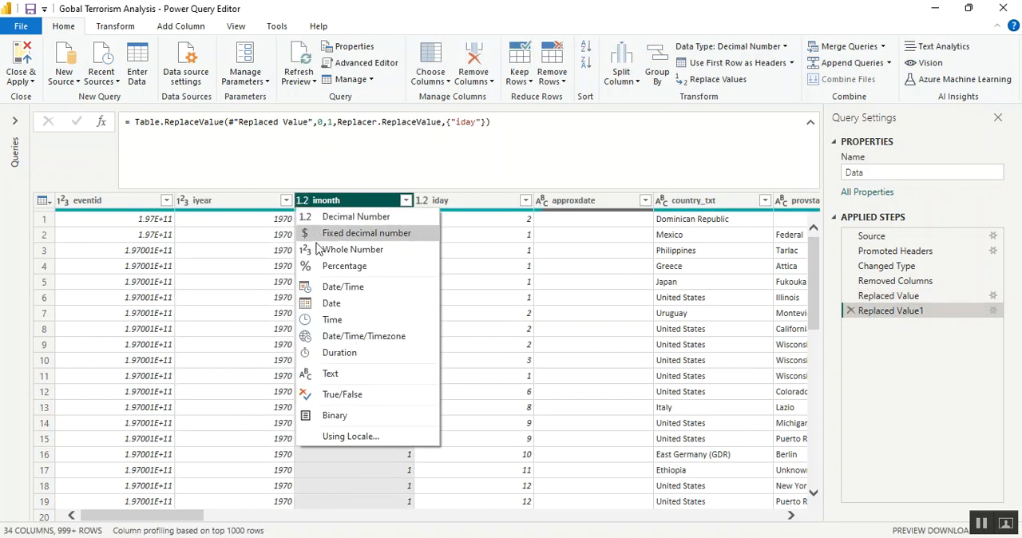
left_click(320, 251)
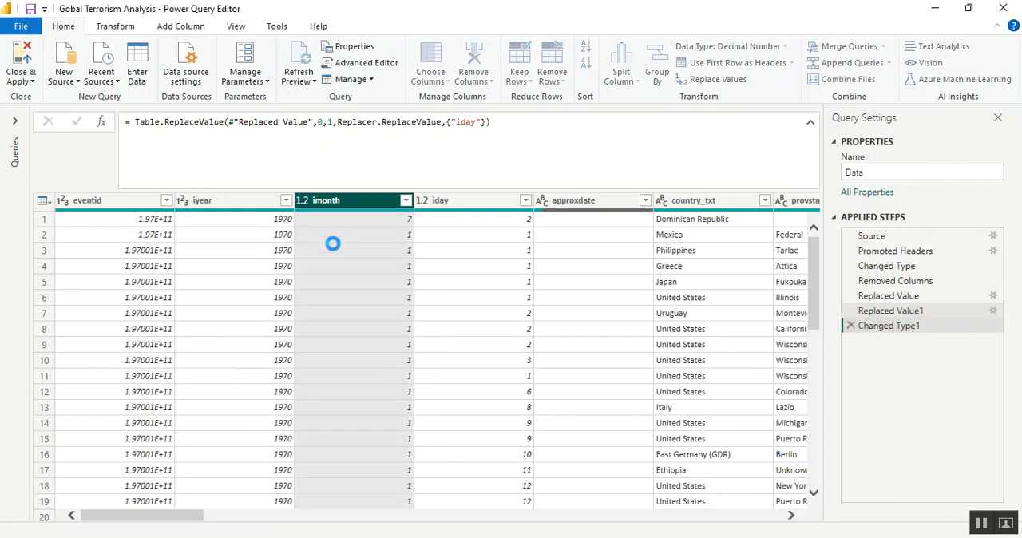
left_click(425, 206)
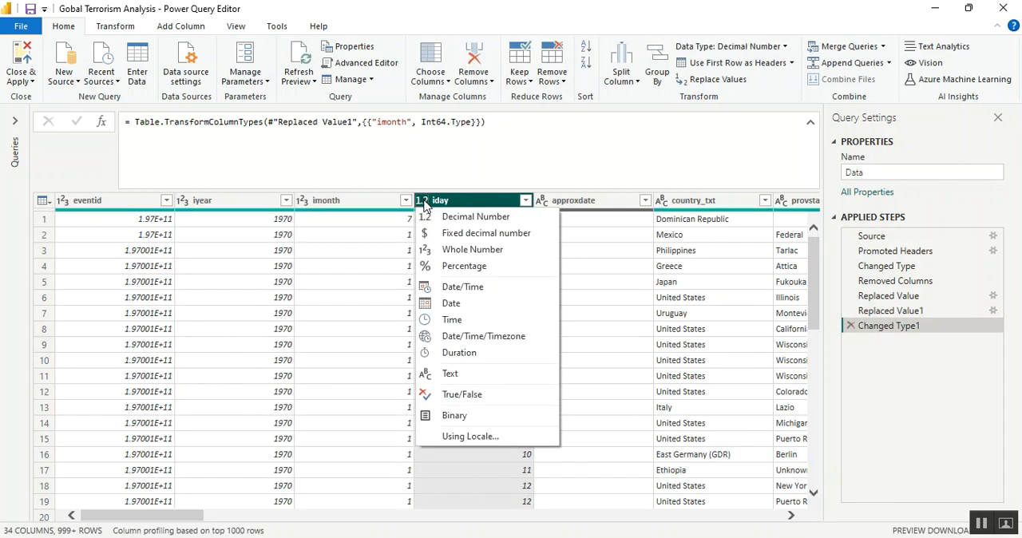
left_click(455, 257)
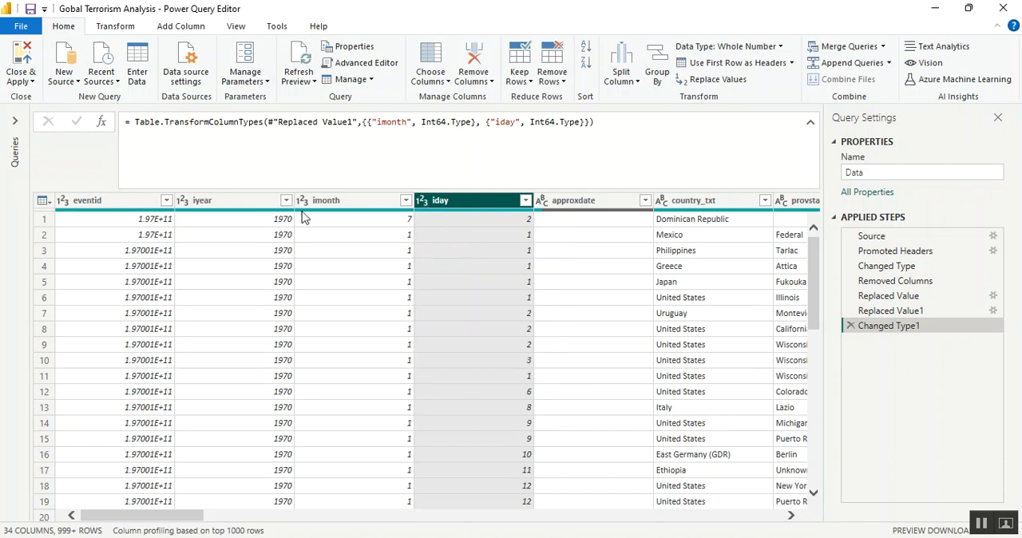
Add a new column named Merged that combines iyear, imonth and iday with the custom separator "/"
left_click(254, 205)
left_click(345, 206, "shift")
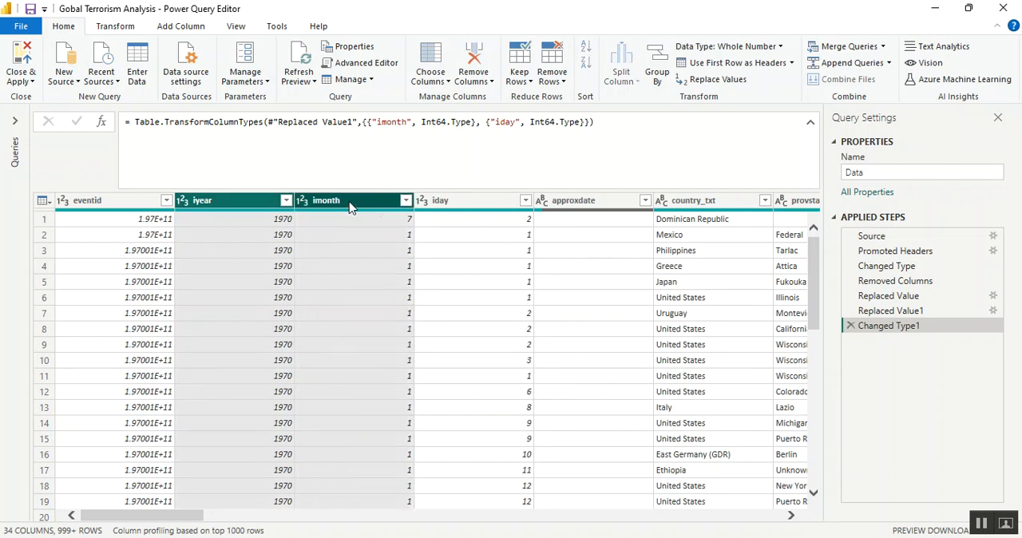
left_click(461, 206, "shift")
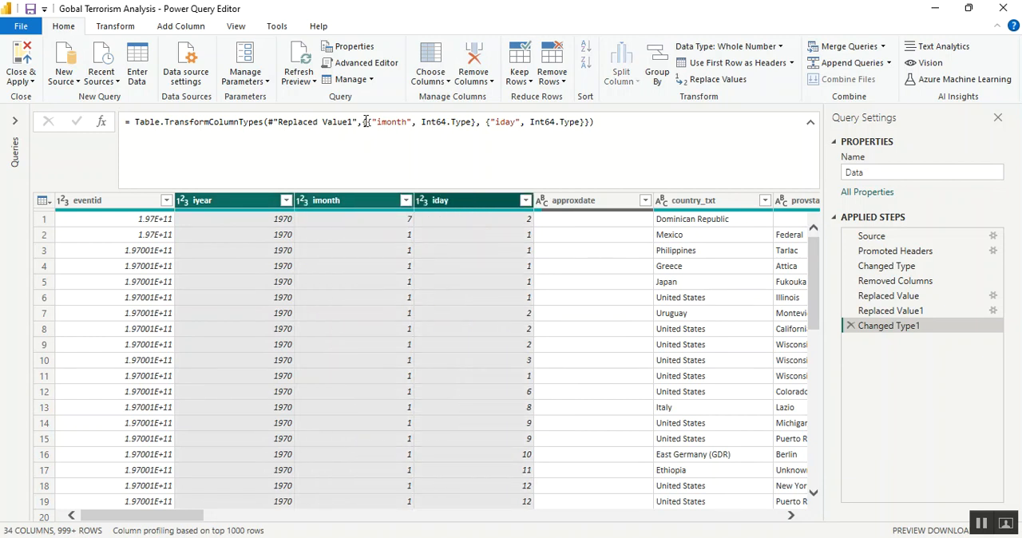
left_click(172, 30)
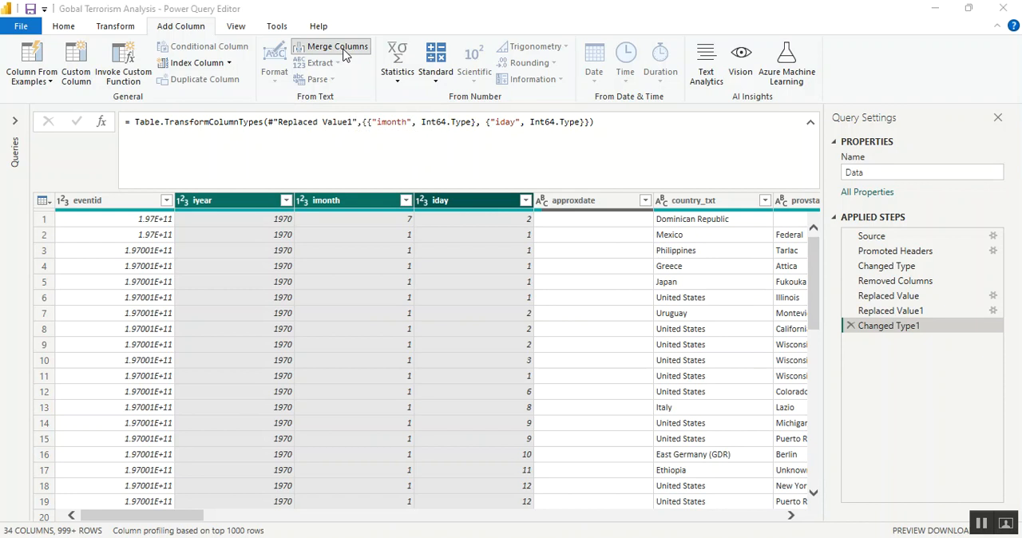
left_click(345, 51)
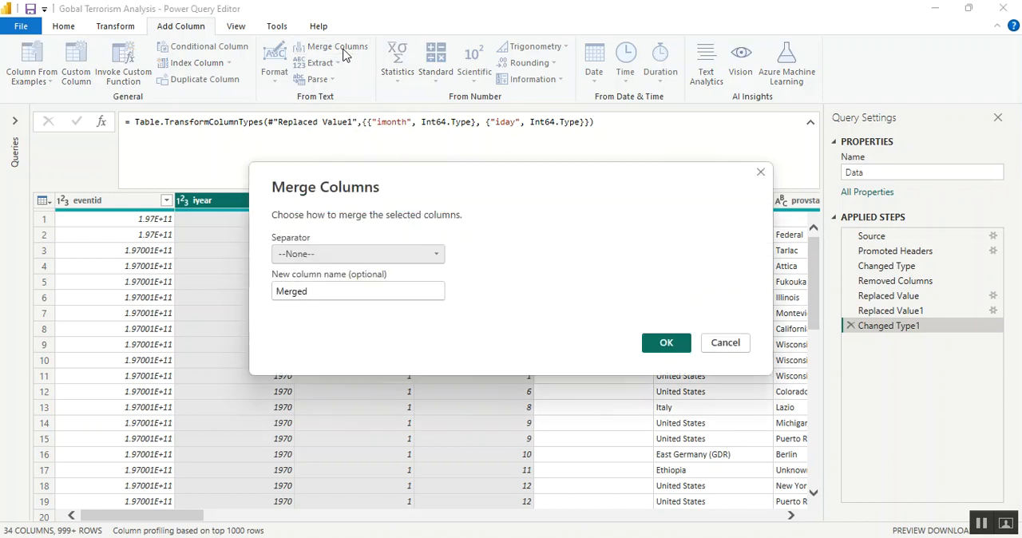
left_click(337, 257)
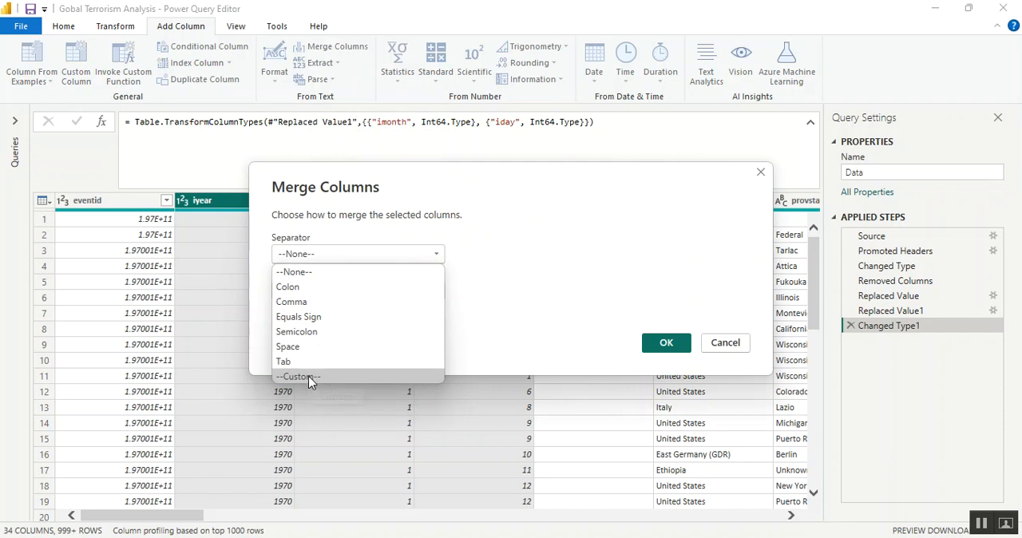
left_click(310, 376)
left_click(311, 275)
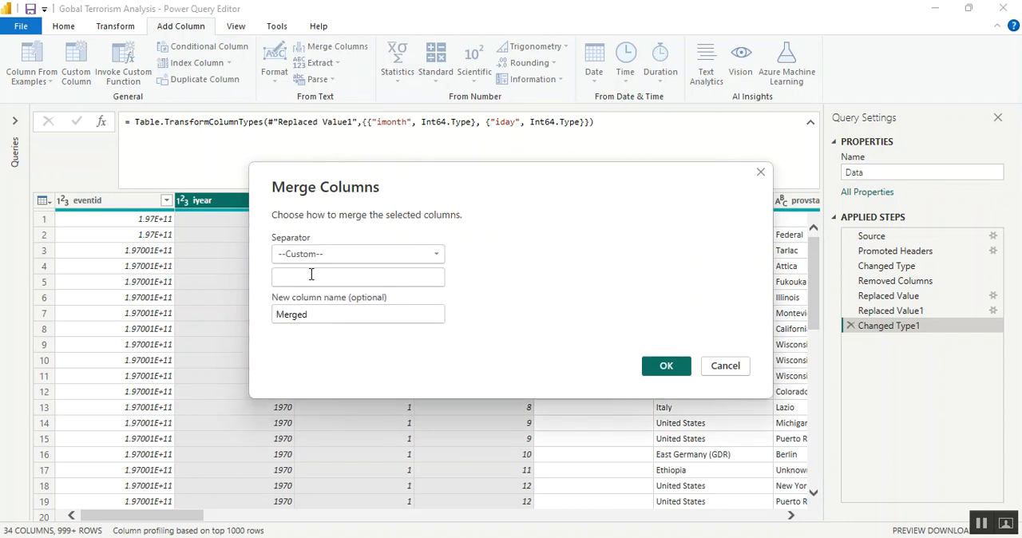
type("/")
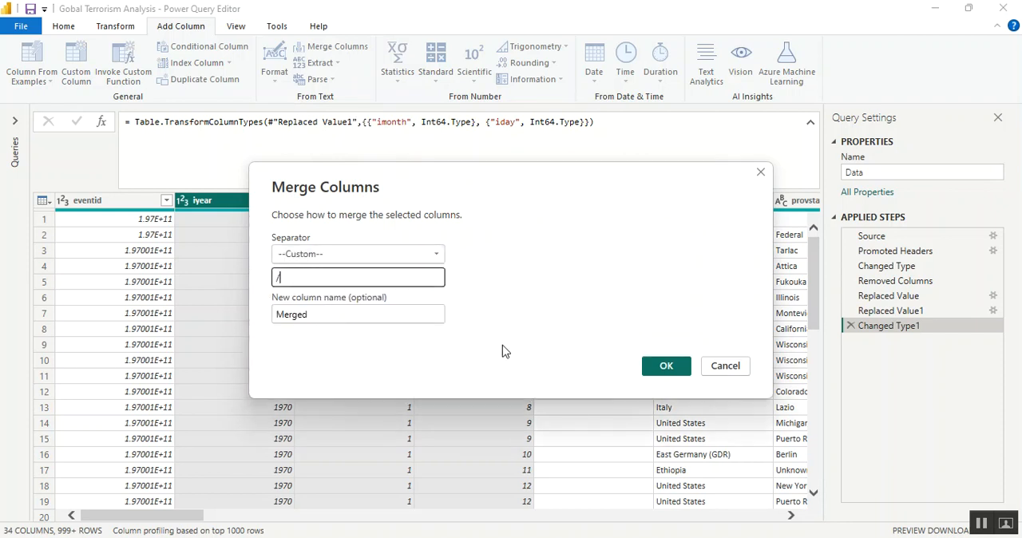
left_click(667, 367)
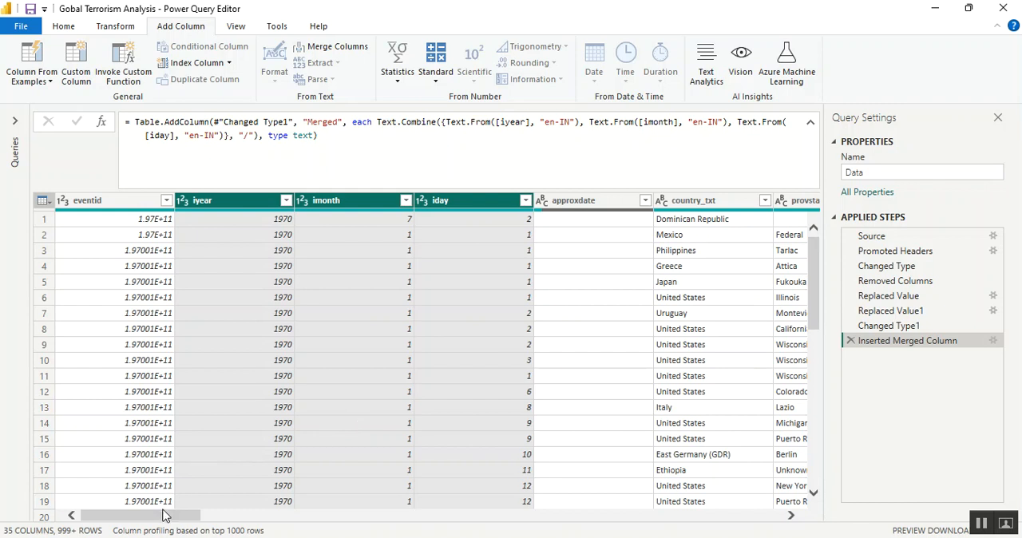
Change the data type of the Merged column at the end of the table to Date
left_click_drag(163, 517, 748, 436)
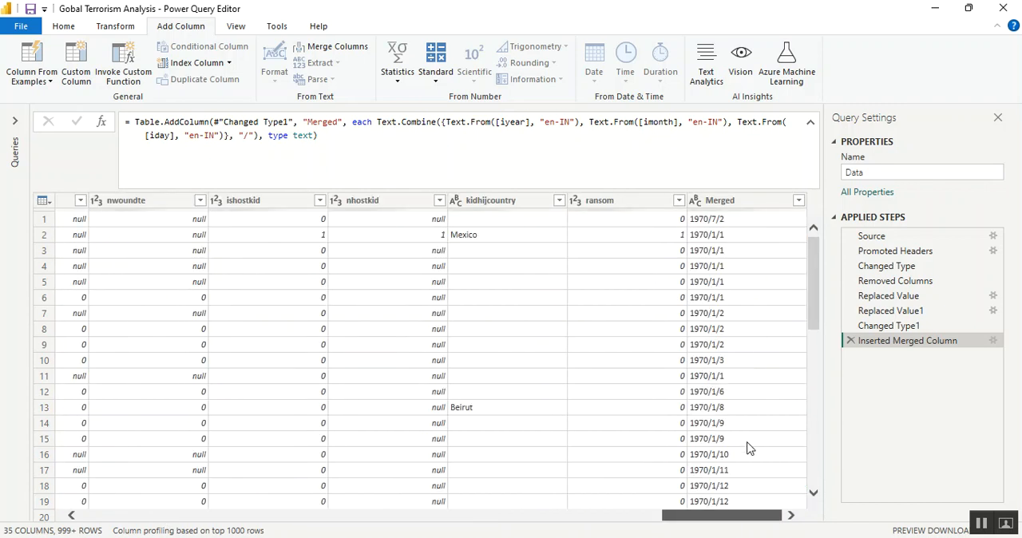
left_click(760, 200)
left_click(698, 203)
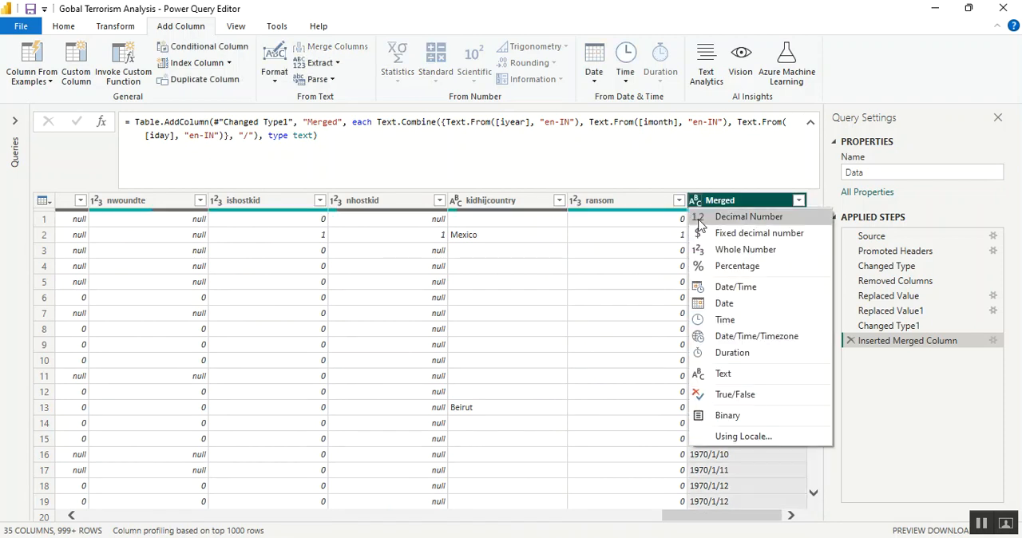
left_click(703, 304)
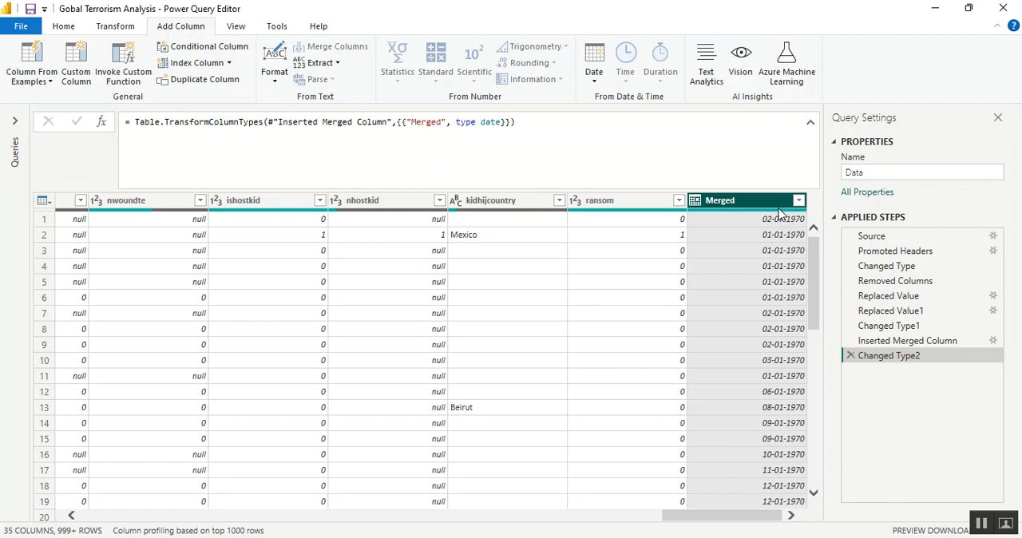
Rename the Merged column as "Date Of Incident"
double_click(737, 196)
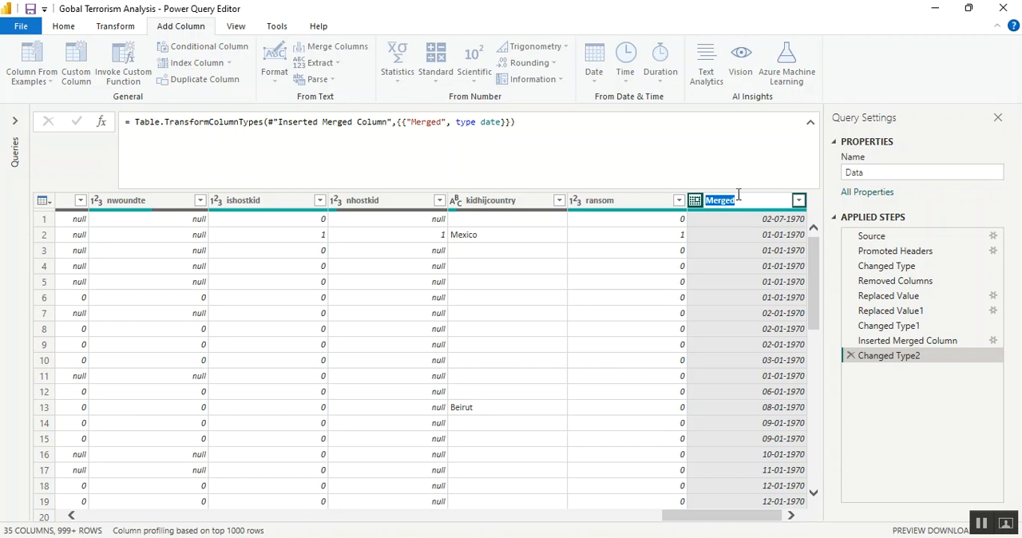
type("Date Of Incident")
key("Return")
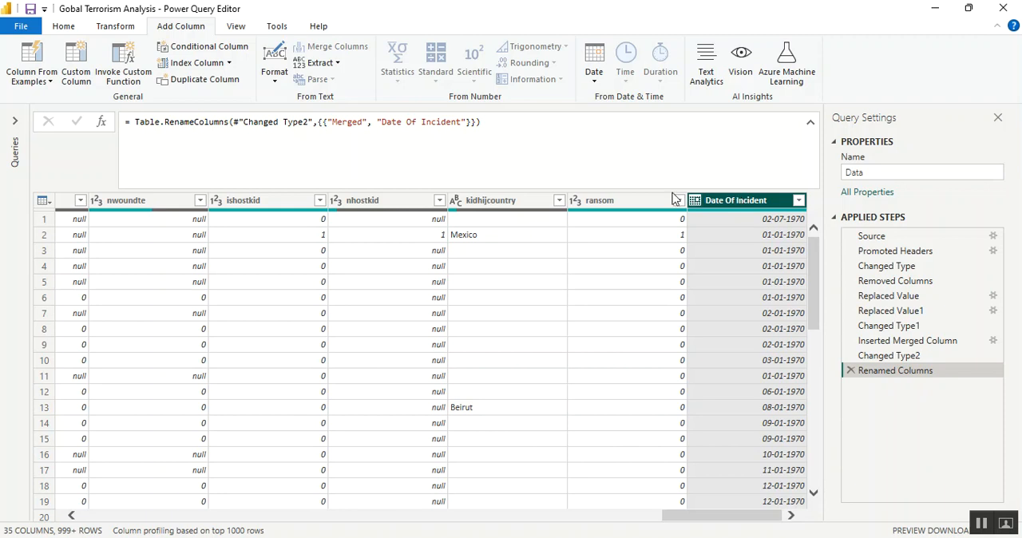
Remove the eventid, iyear, imonth, iday and approxdate columns from the Data query
left_click(94, 516)
left_click(94, 516)
left_click(93, 515)
left_click(94, 515)
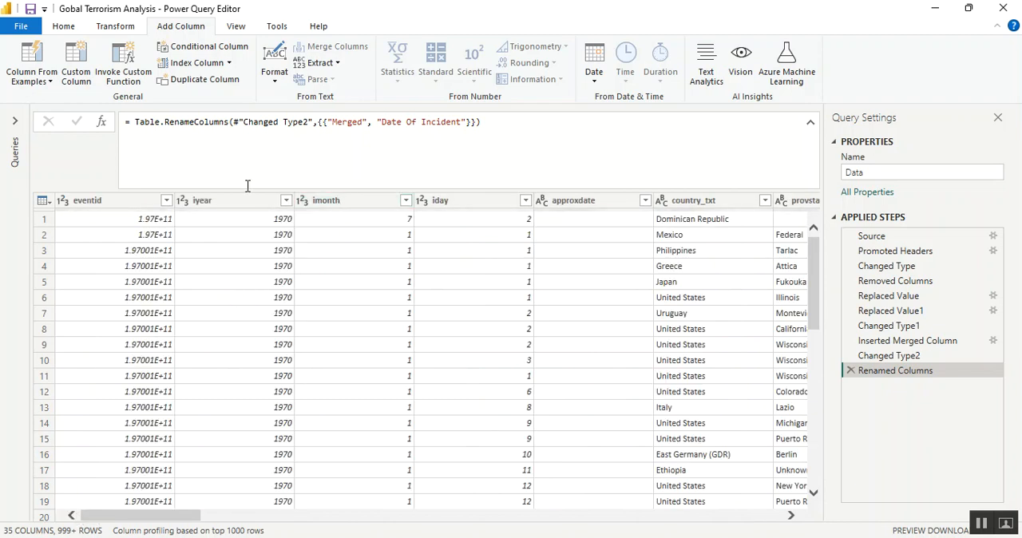
left_click(483, 202)
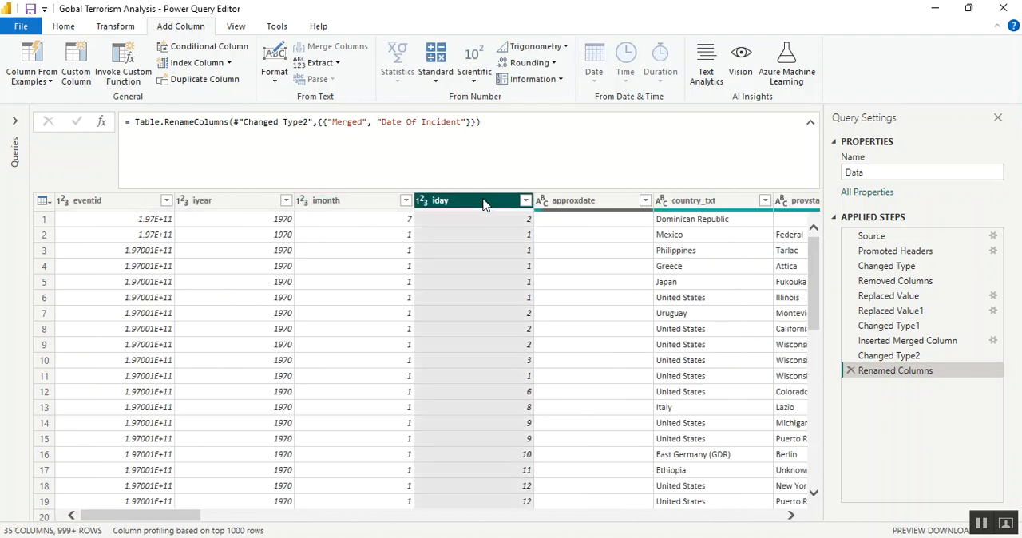
left_click(116, 202, "ctrl")
left_click(209, 204, "ctrl")
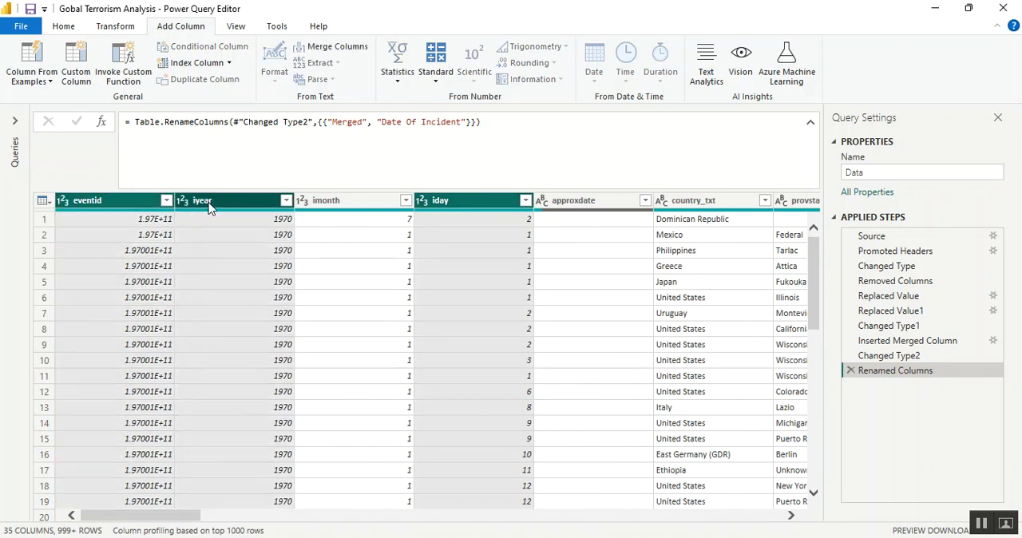
left_click(372, 201, "ctrl")
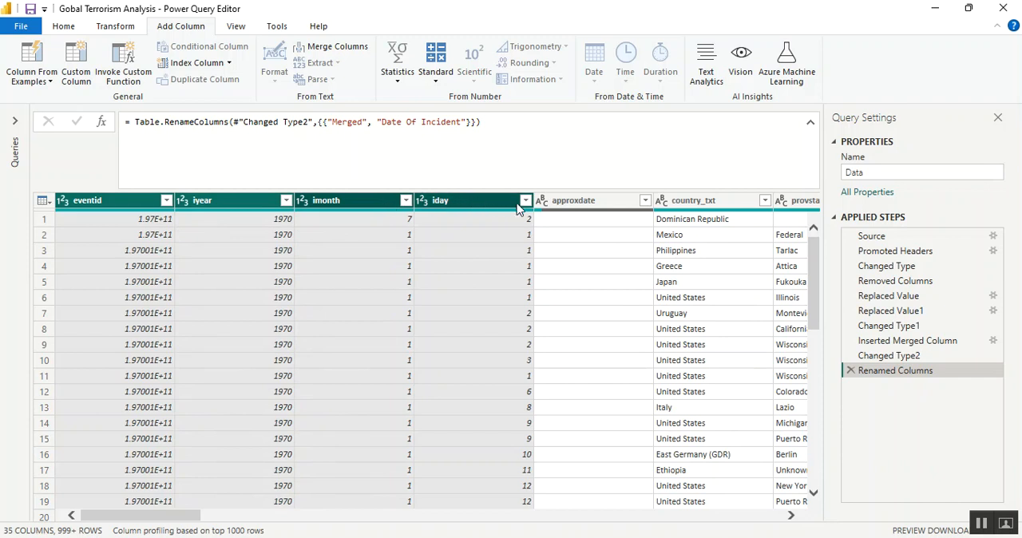
left_click(593, 206, "ctrl")
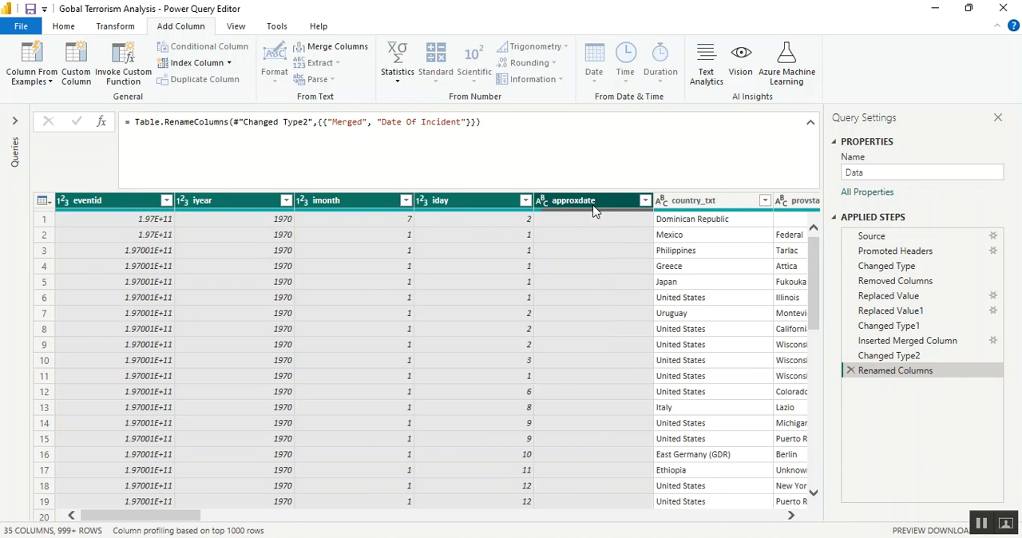
right_click(593, 209)
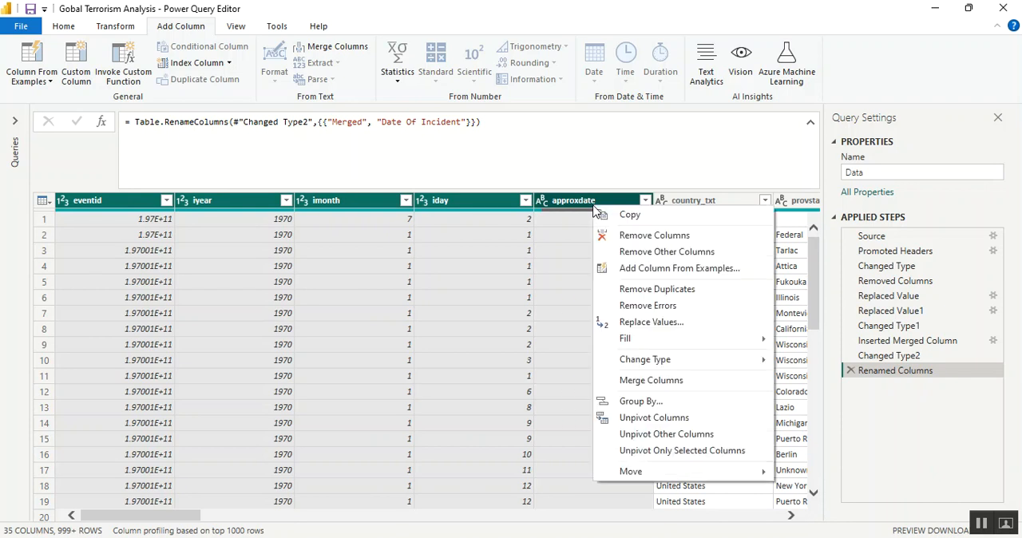
left_click(649, 236)
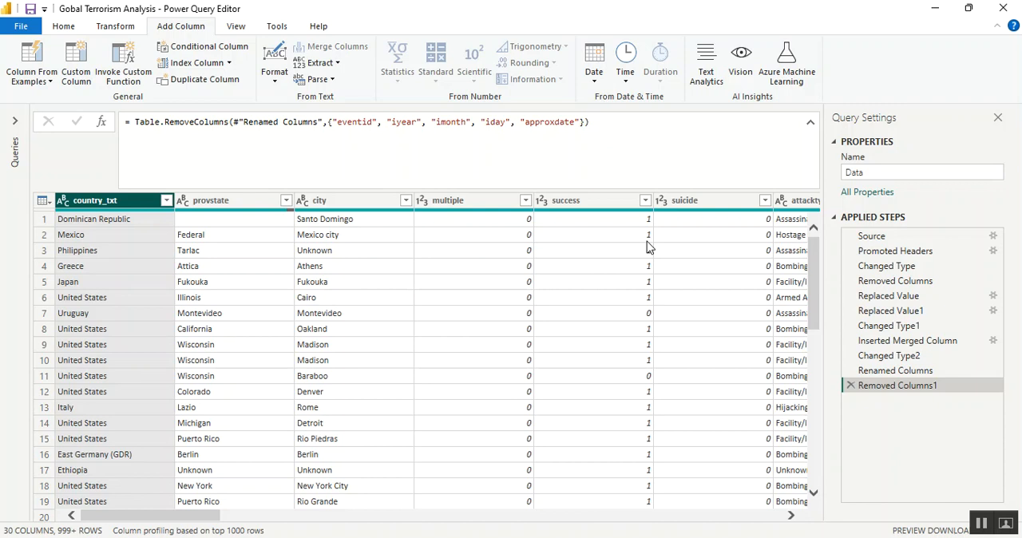
Switch to the globalterrorismdb_0718dist.csv sheet in Excel and reset the header row filters so that every record is shown
key("alt+Tab")
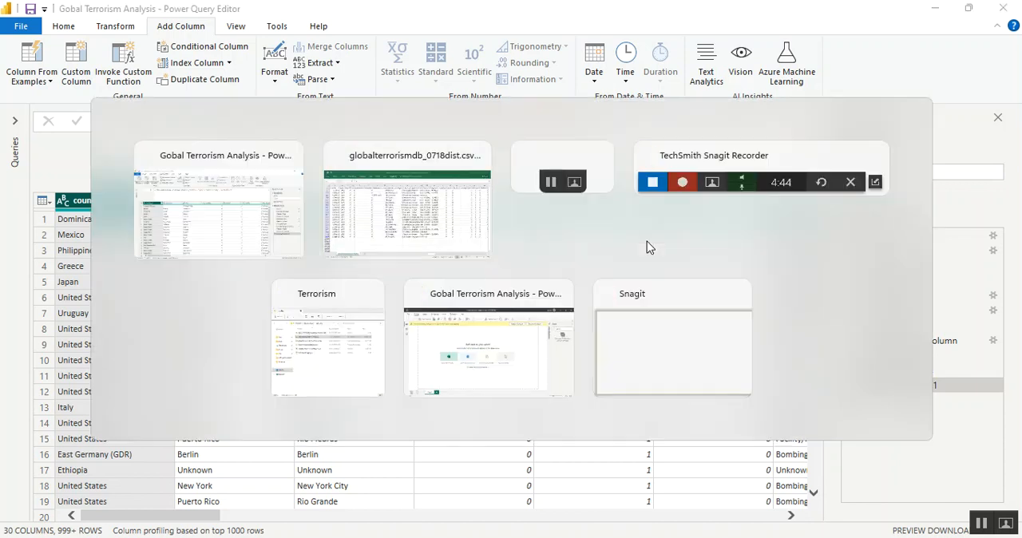
key("Up")
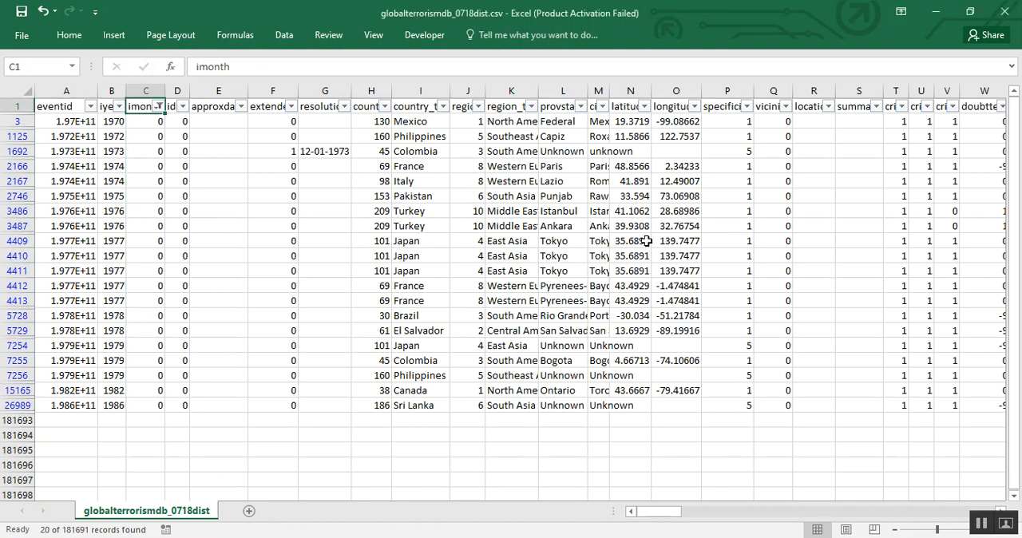
key("shift+space")
key("ctrl+shift+l")
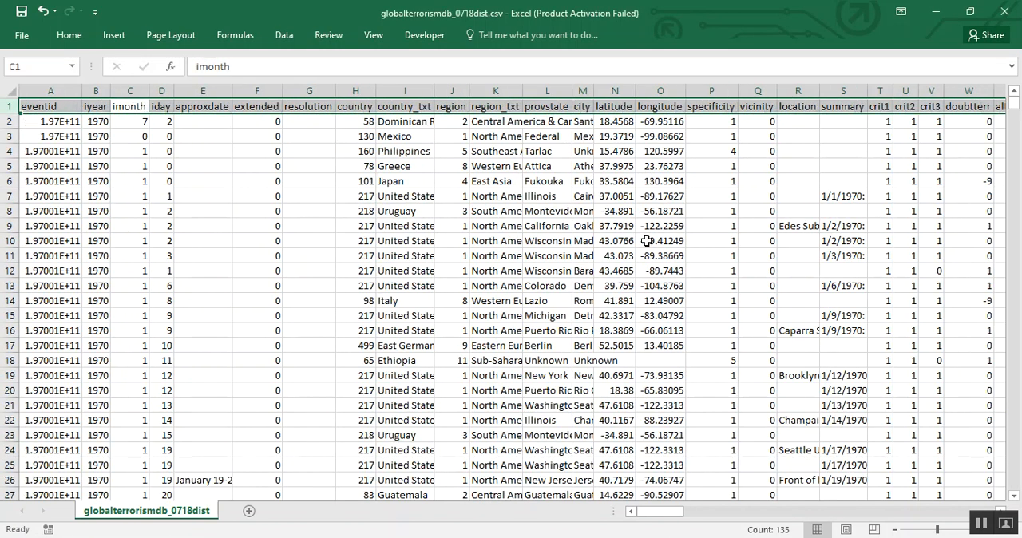
key("ctrl+Home")
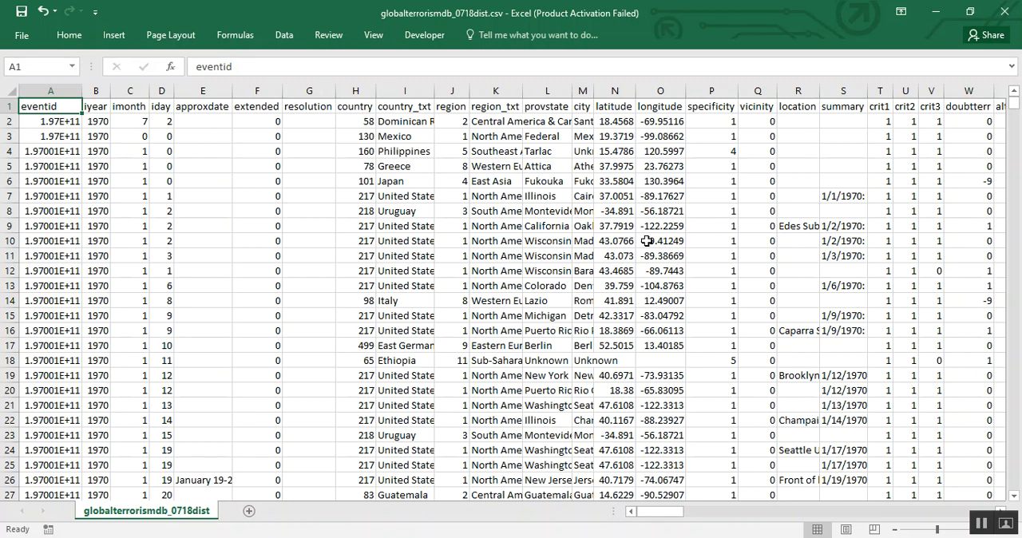
key("shift+space")
key("ctrl+shift+l")
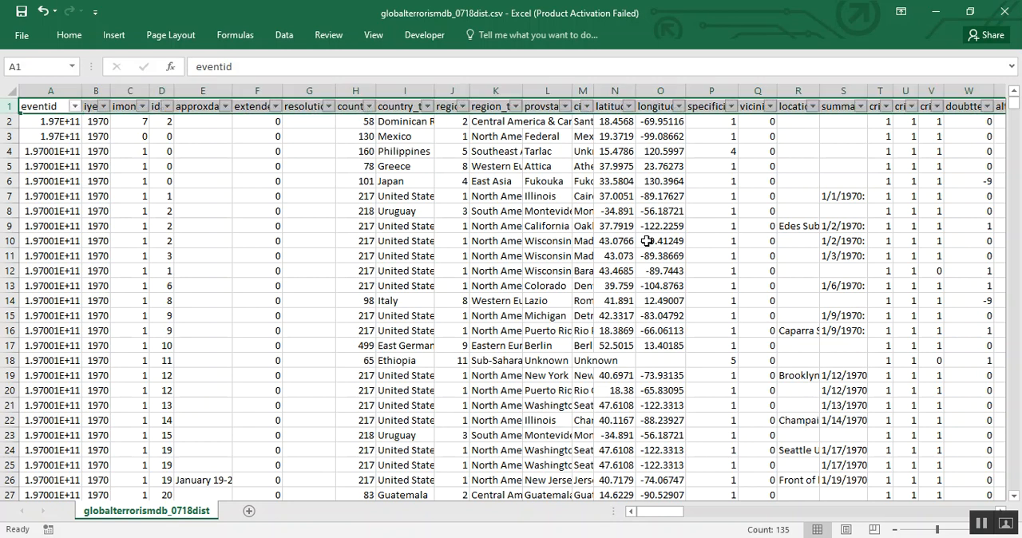
Examine the source columns across the second row of the sheet, from iyear through the weapon details, and return to Power Query Editor
key("Right")
key("Left")
key("Right")
key("Down")
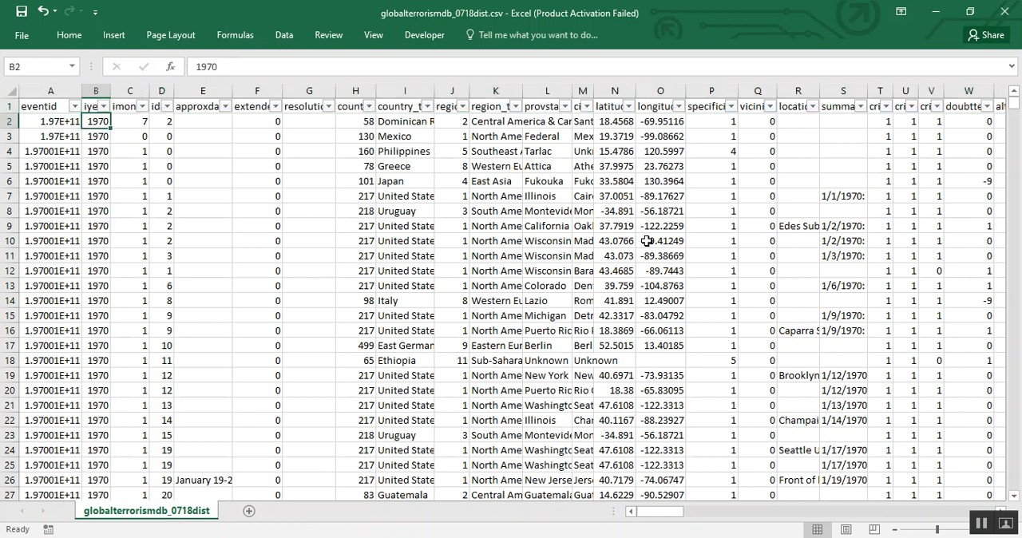
key("shift+space")
key("Tab")
key("Tab")
key("Tab")
key("Tab")
key("Tab")
key("Tab")
key("Tab")
key("Tab")
key("Tab")
key("Tab")
key("Tab")
key("Tab")
key("Tab")
key("Tab")
key("Tab")
key("Tab")
key("Tab")
key("Tab")
key("Tab")
key("Tab")
key("Tab")
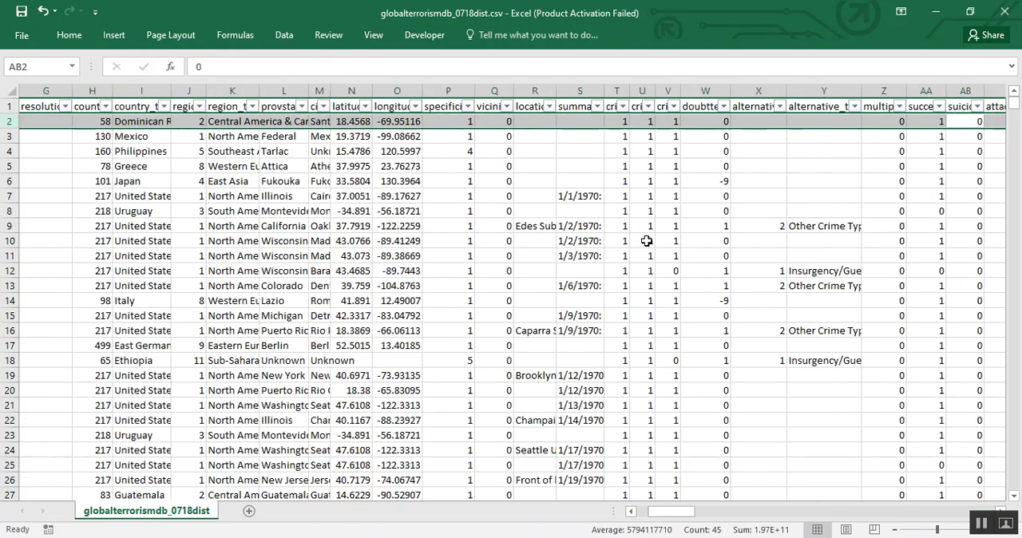
key("Tab")
key("Tab")
key("Tab")
key("Tab")
key("Tab")
key("Tab")
key("Tab")
key("Tab")
key("Tab")
key("Tab")
key("Tab")
key("Tab")
key("Tab")
key("Tab")
key("Tab")
key("Tab")
key("Tab")
key("Tab")
key("Tab")
key("Tab")
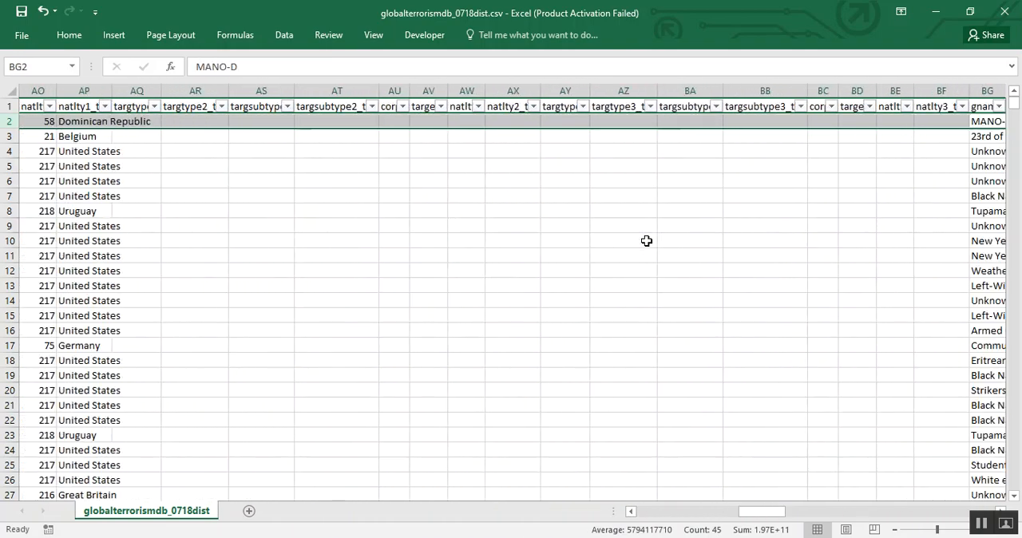
key("Tab")
key("Tab")
key("Tab")
key("Tab")
key("Tab")
key("Tab")
key("Tab")
key("Tab")
key("Tab")
key("Tab")
key("Tab")
key("Tab")
key("Tab")
key("Tab")
key("Tab")
key("Tab")
key("Tab")
key("Tab")
key("Tab")
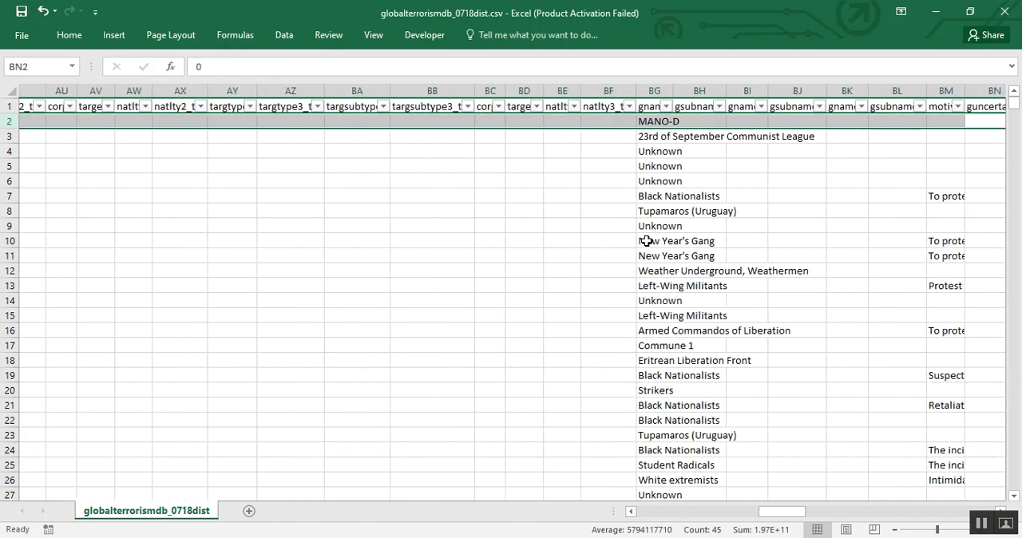
key("Tab")
key("Tab")
key("Tab")
key("Tab")
key("Tab")
key("Tab")
key("Tab")
key("Tab")
key("Tab")
key("Tab")
key("Tab")
key("Tab")
key("Tab")
key("Tab")
key("Tab")
key("Tab")
key("Tab")
key("Tab")
key("Tab")
key("Tab")
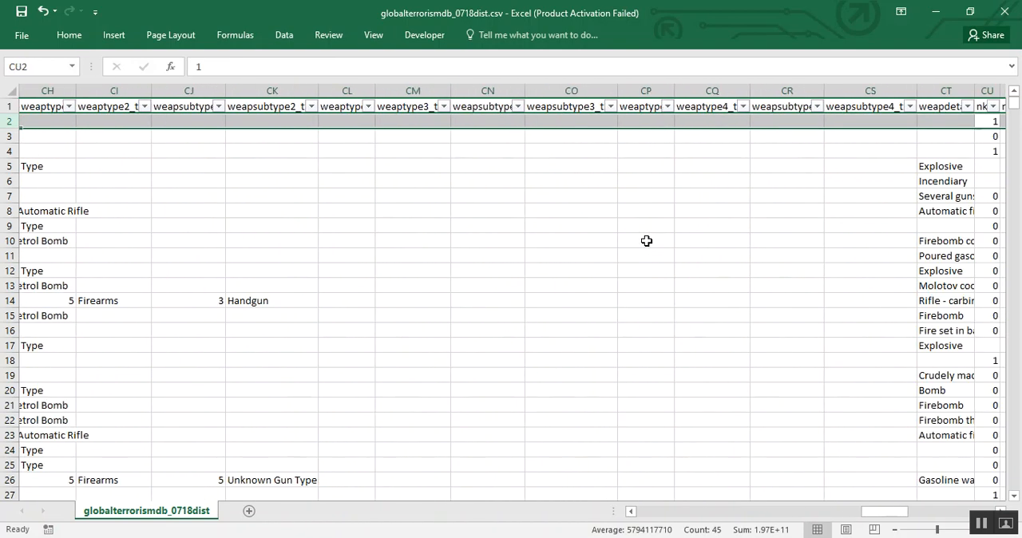
key("ctrl+Home")
key("alt+Tab")
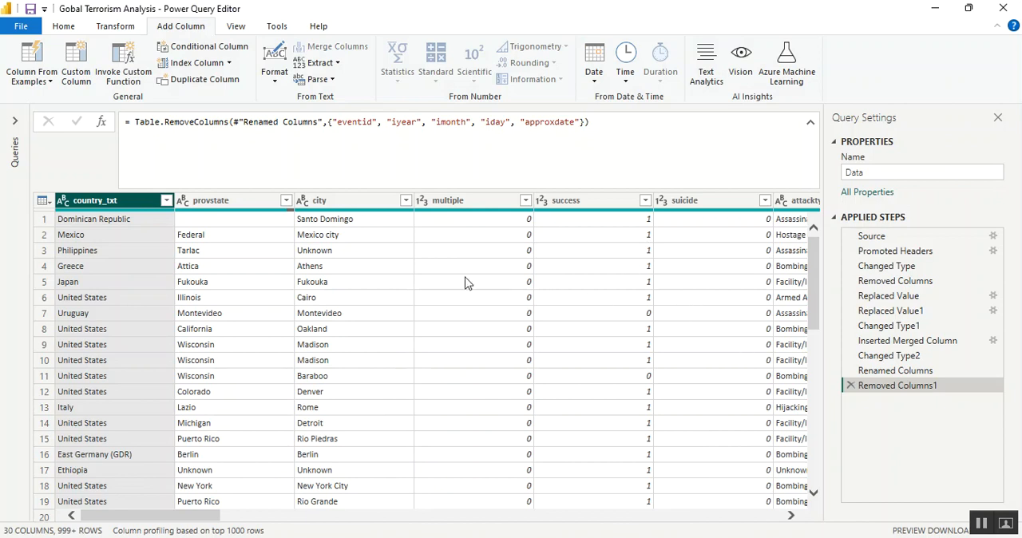
Filter the Date Of Incident column to keep only rows where the date is after 31-12-1990
left_click(774, 517)
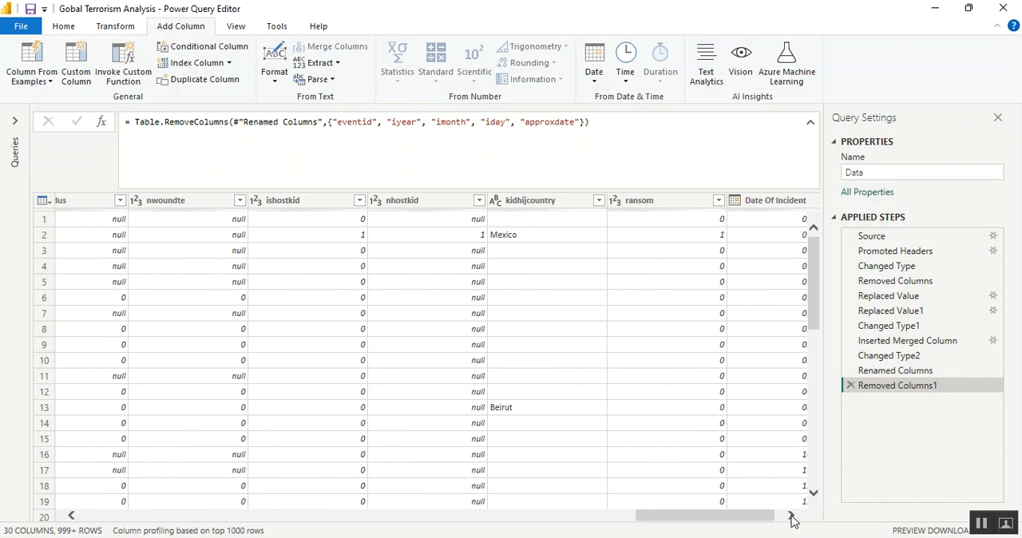
left_click(790, 515)
left_click(798, 201)
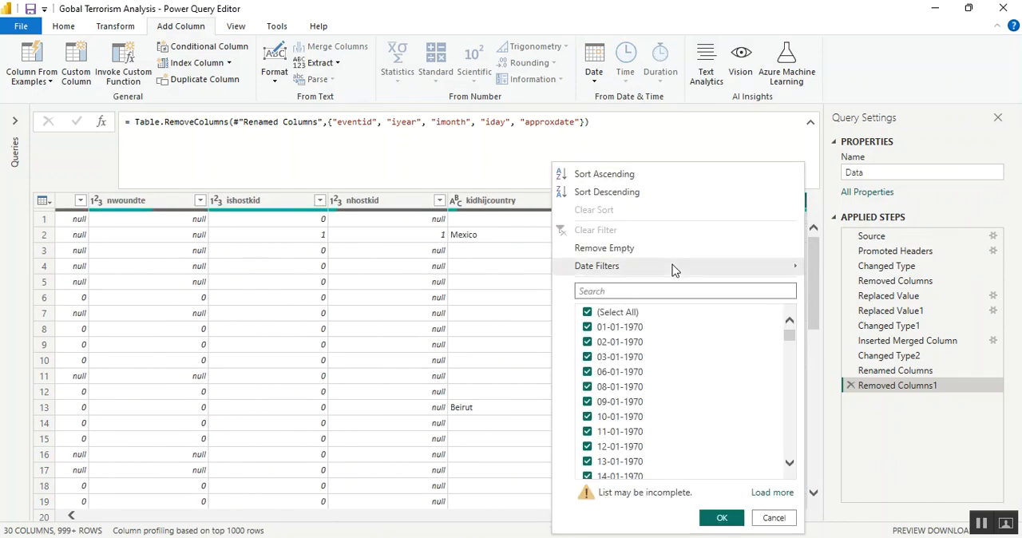
mouse_move(677, 268)
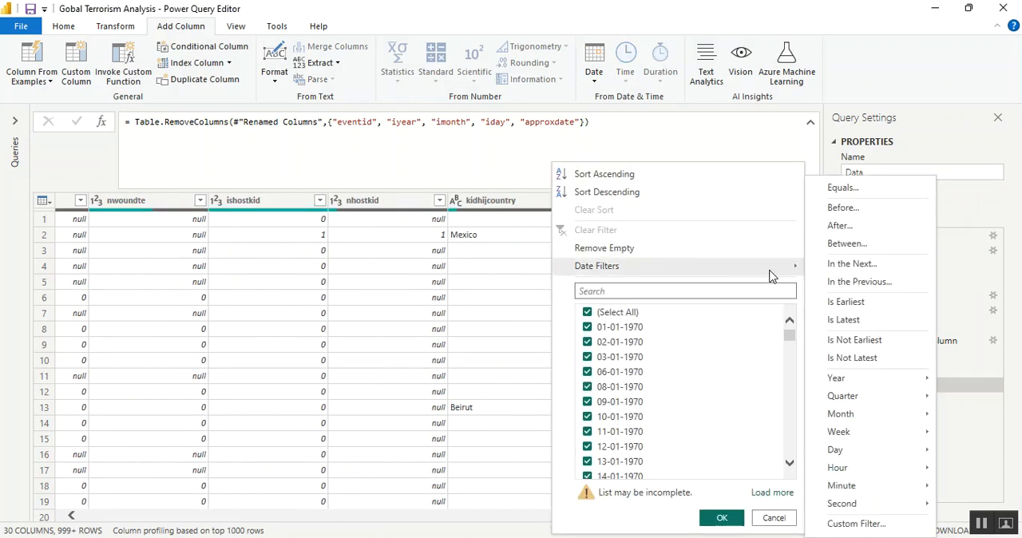
left_click(834, 229)
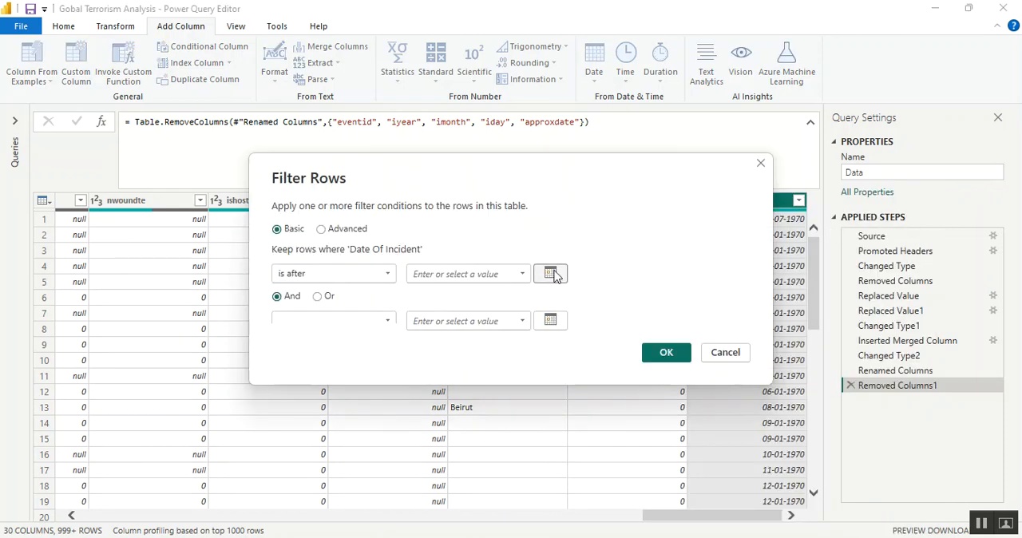
left_click(551, 274)
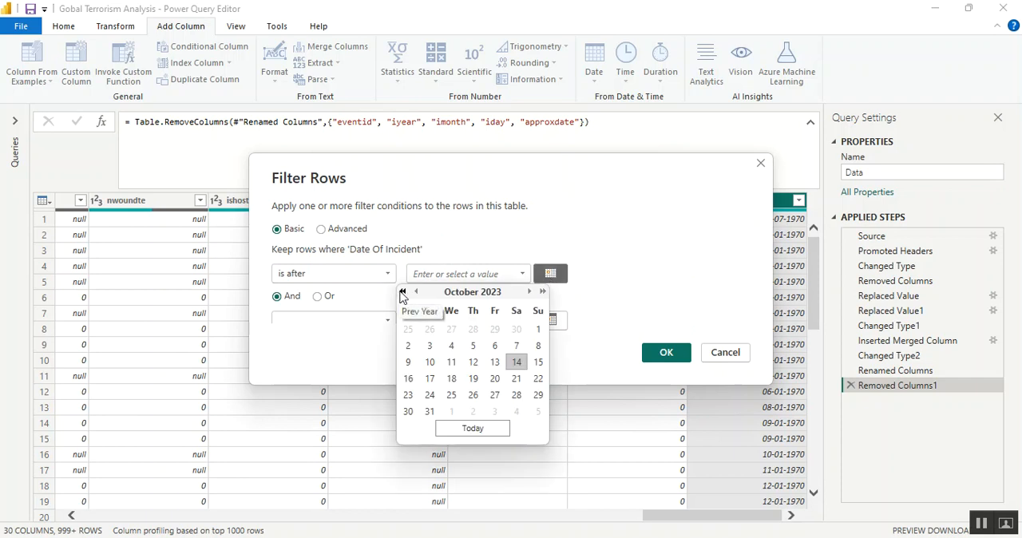
left_click(404, 292)
left_click(404, 292)
double_click(403, 292)
triple_click(403, 292)
triple_click(403, 293)
triple_click(404, 292)
triple_click(403, 292)
double_click(403, 292)
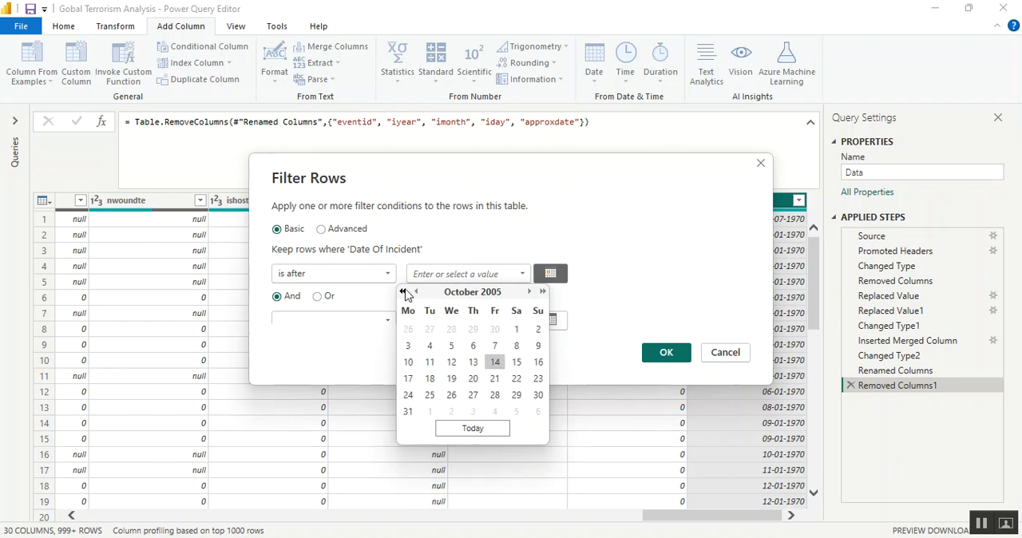
triple_click(403, 292)
triple_click(403, 292)
triple_click(403, 292)
triple_click(403, 292)
triple_click(403, 292)
triple_click(403, 293)
left_click(403, 292)
left_click(543, 293)
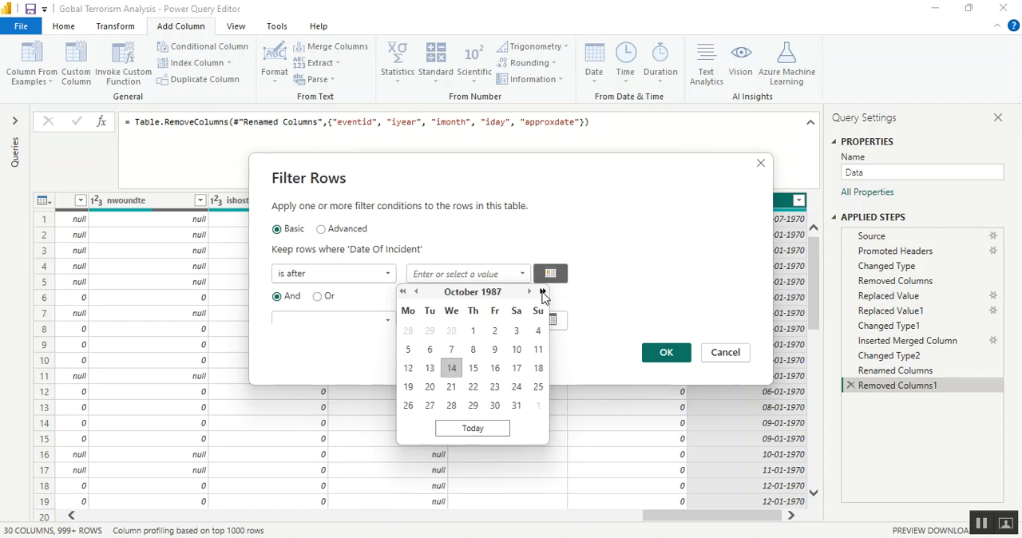
left_click(542, 293)
left_click(543, 292)
left_click(543, 292)
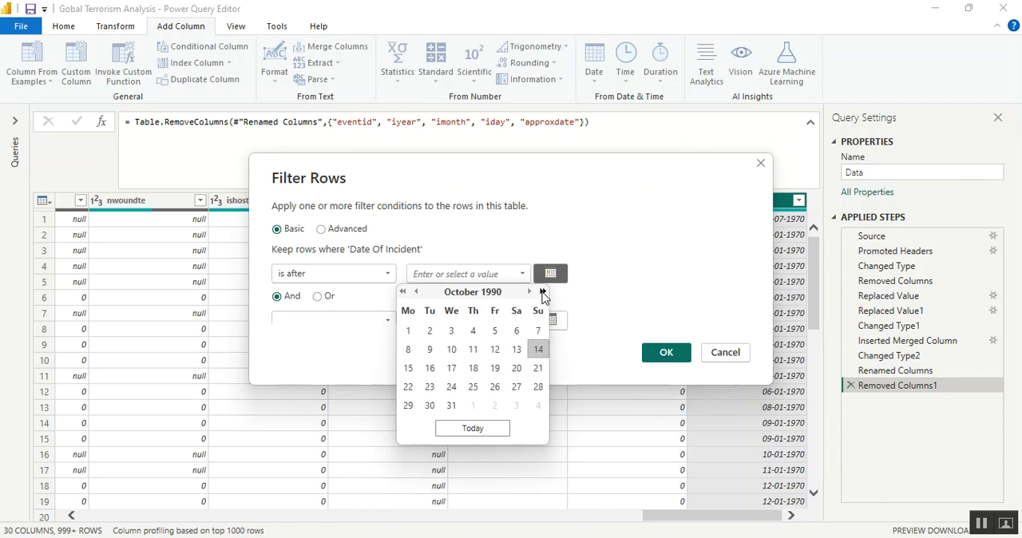
left_click(529, 292)
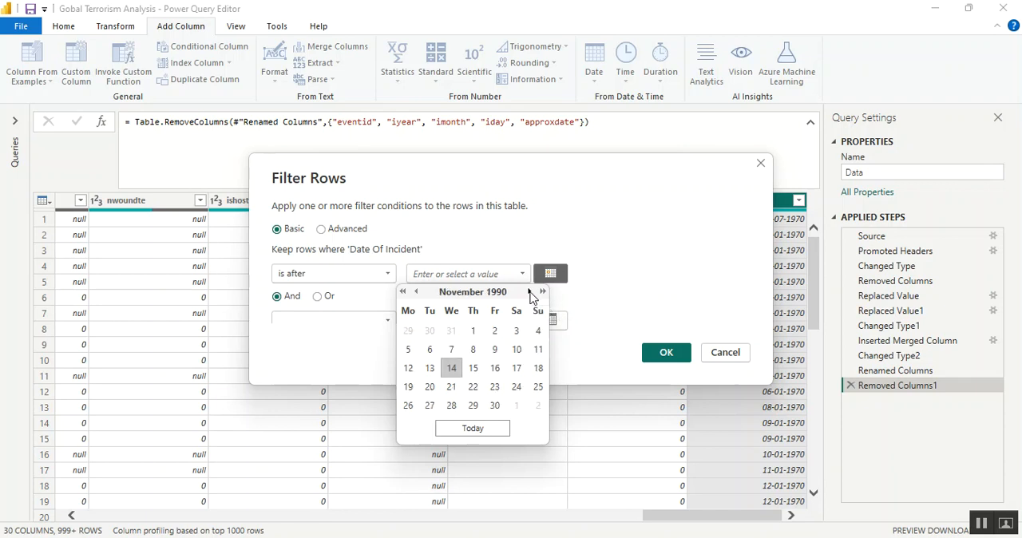
left_click(529, 292)
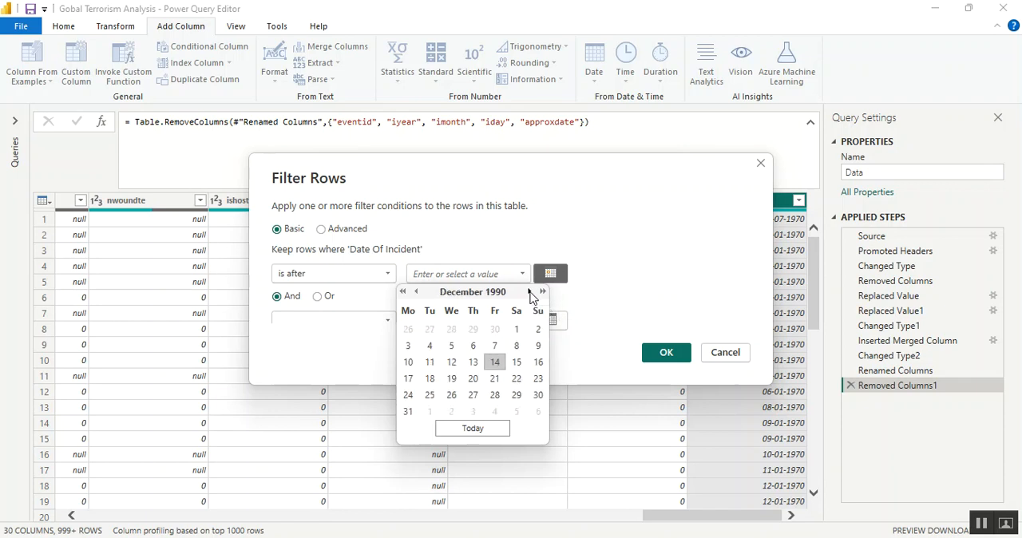
left_click(409, 412)
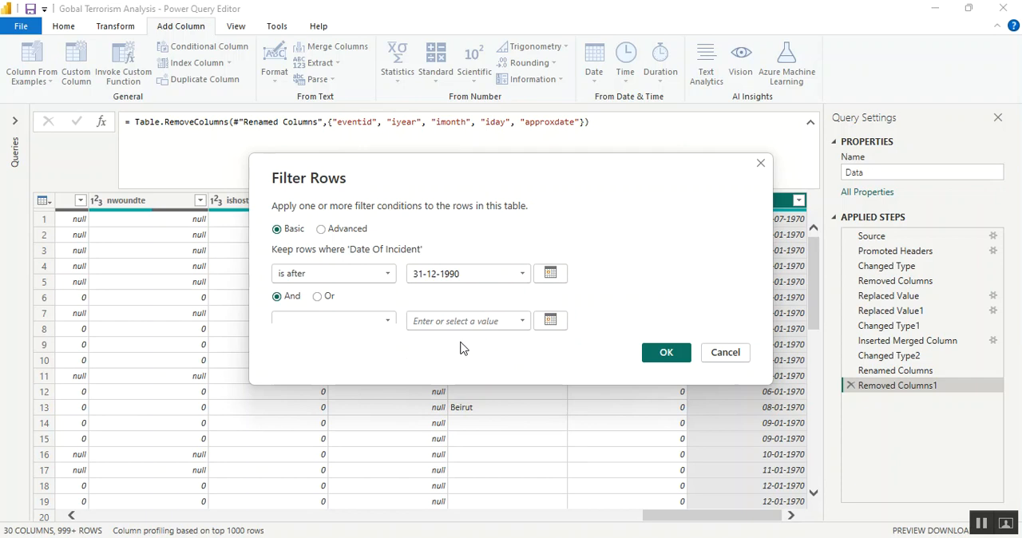
left_click(656, 354)
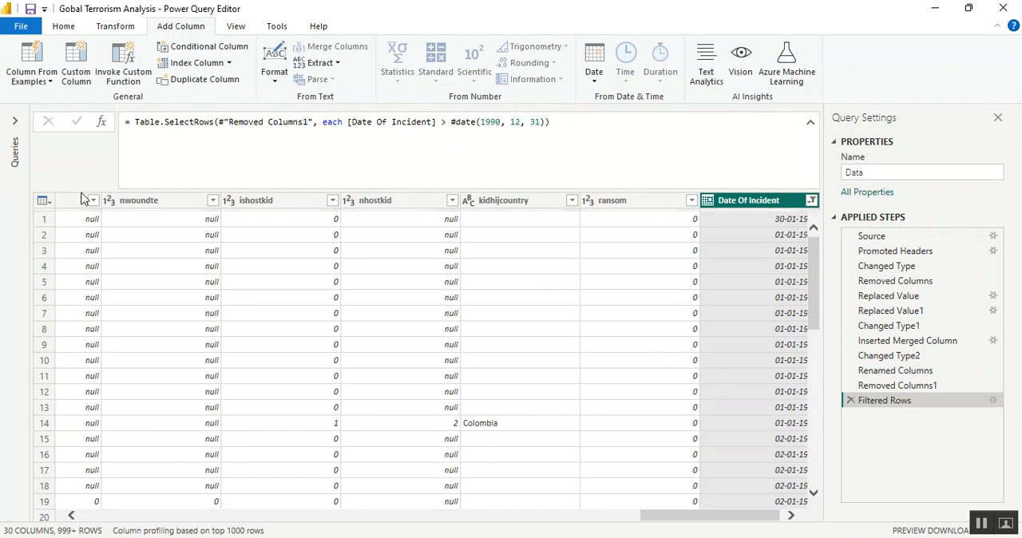
Close Power Query Editor and apply the query changes to load the Data table into the report
left_click(64, 27)
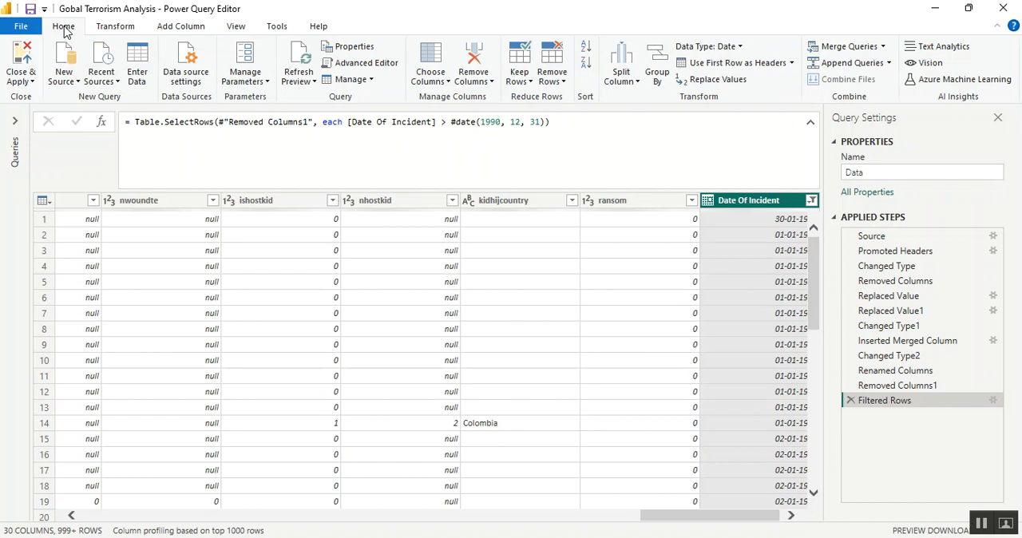
left_click(24, 82)
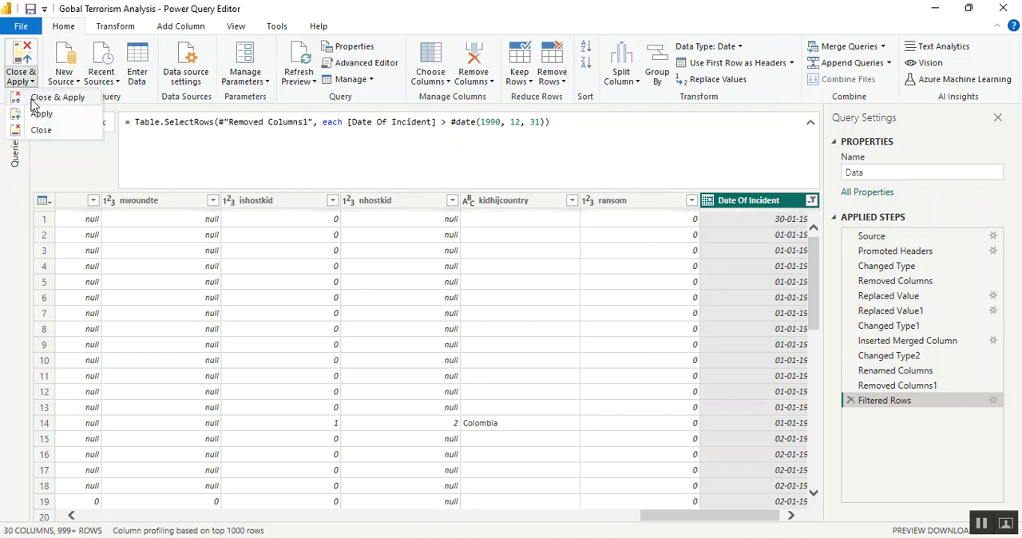
left_click(32, 100)
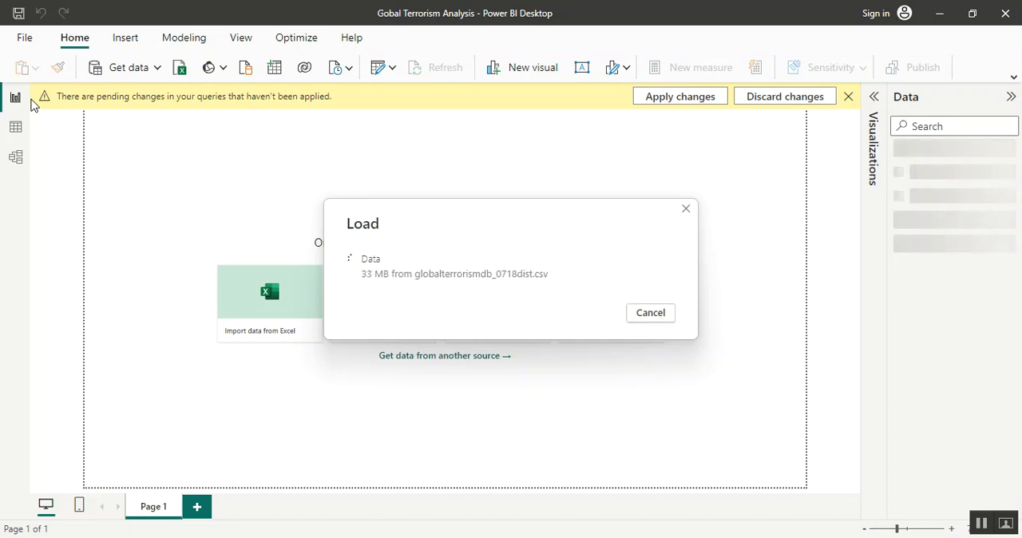
Check the size of globalterrorismdb_0718dist.csv in the Terrorism folder in File Explorer and return to Power BI Desktop
key("alt+Tab")
key("Tab")
key("Tab")
key("Tab")
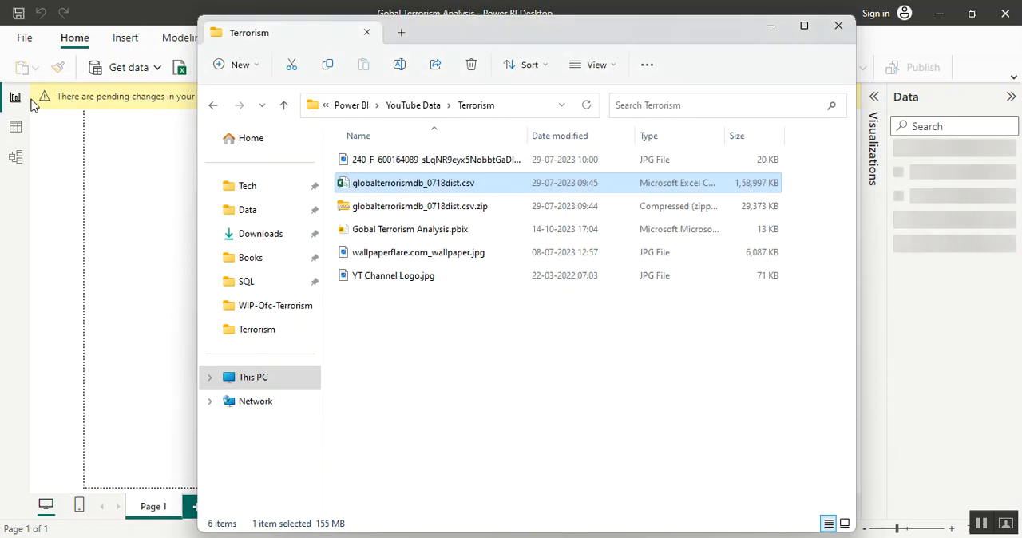
key("alt+Tab")
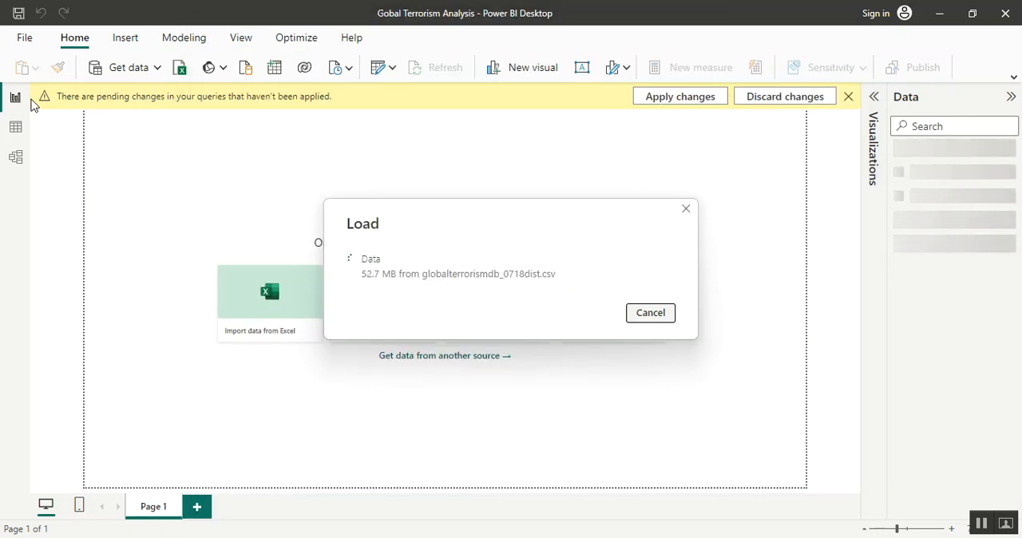
Recheck the source CSV's size in File Explorer, and review the loaded Data table's rows, fields and model diagram in Power BI Desktop
key("alt+Tab")
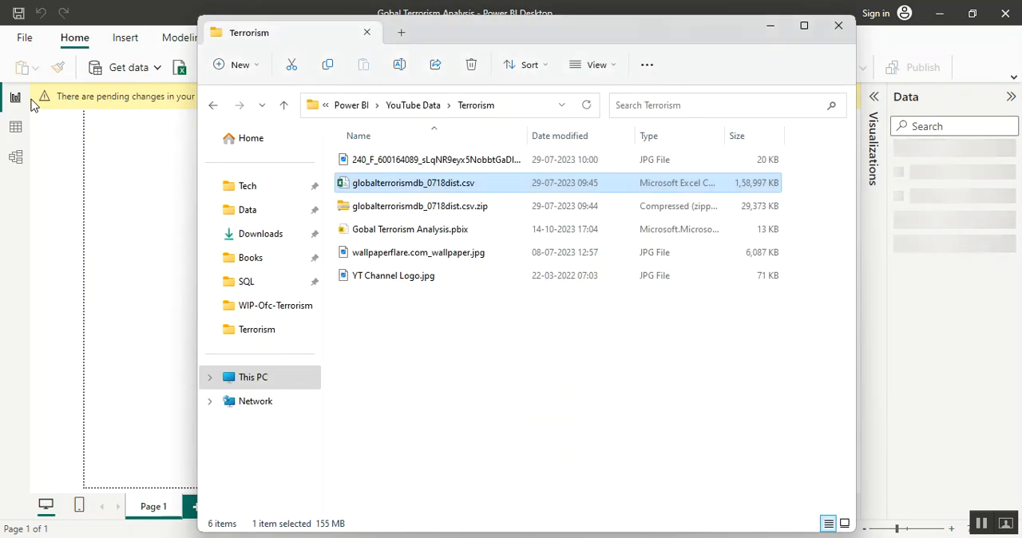
key("alt+Tab")
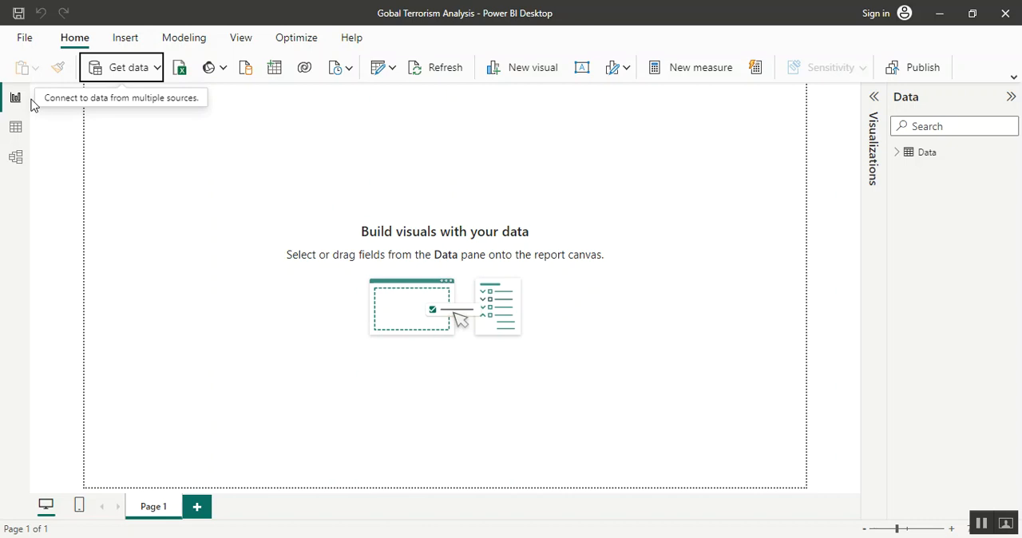
left_click(17, 128)
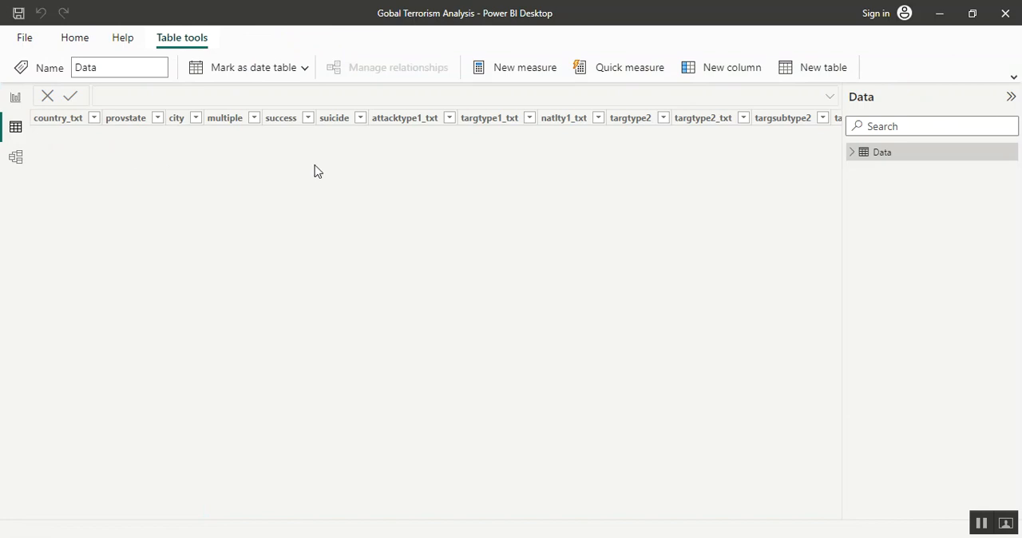
left_click(851, 153)
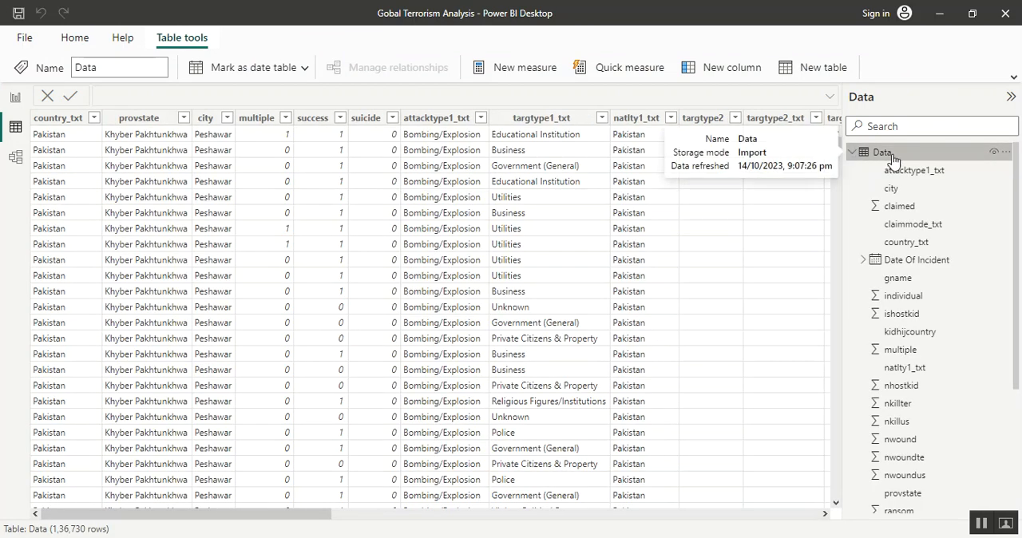
left_click(16, 158)
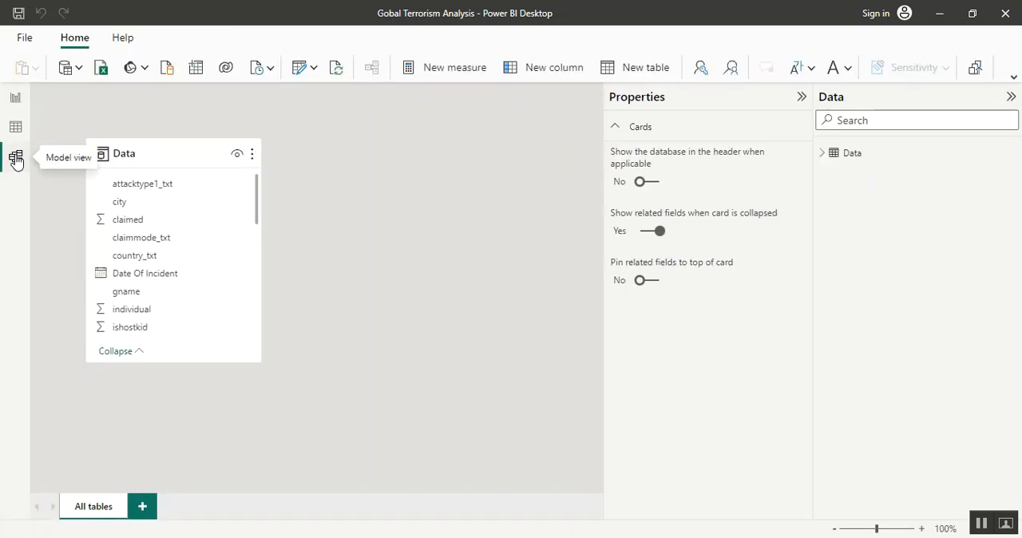
left_click(16, 129)
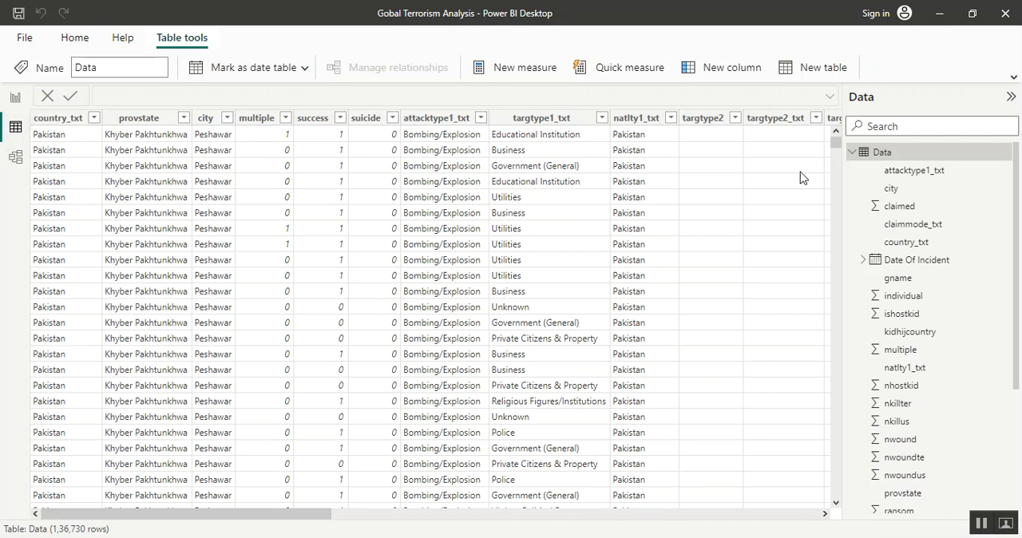
Start a new calculated table named DateTB that is built with the CALENDAR function
left_click(820, 73)
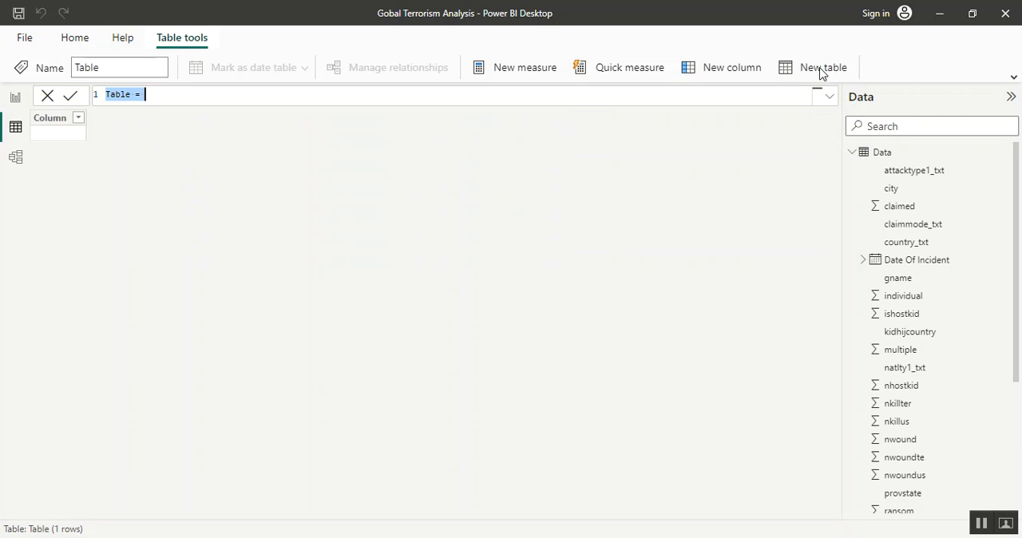
type("DateTa")
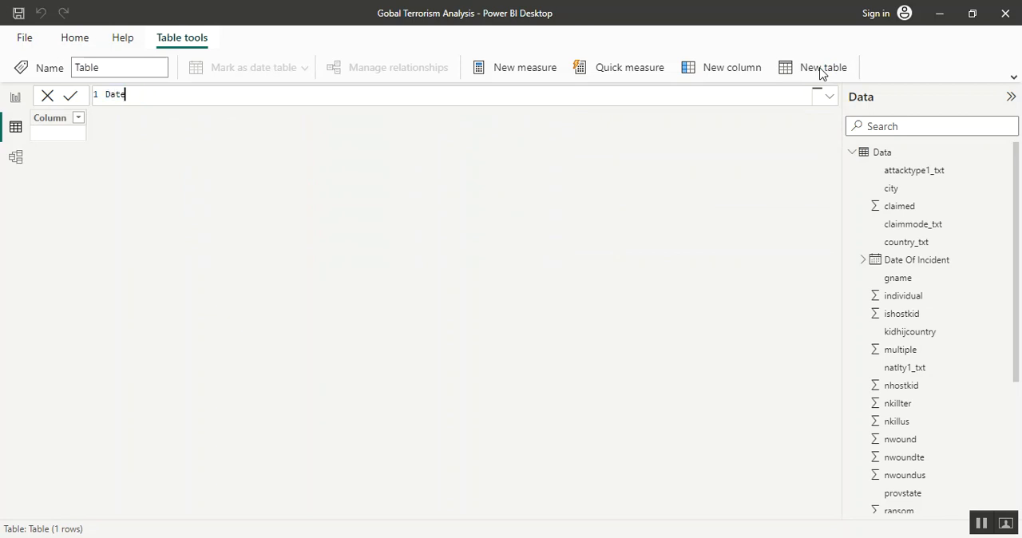
key("BackSpace")
key("BackSpace")
type("TB = ")
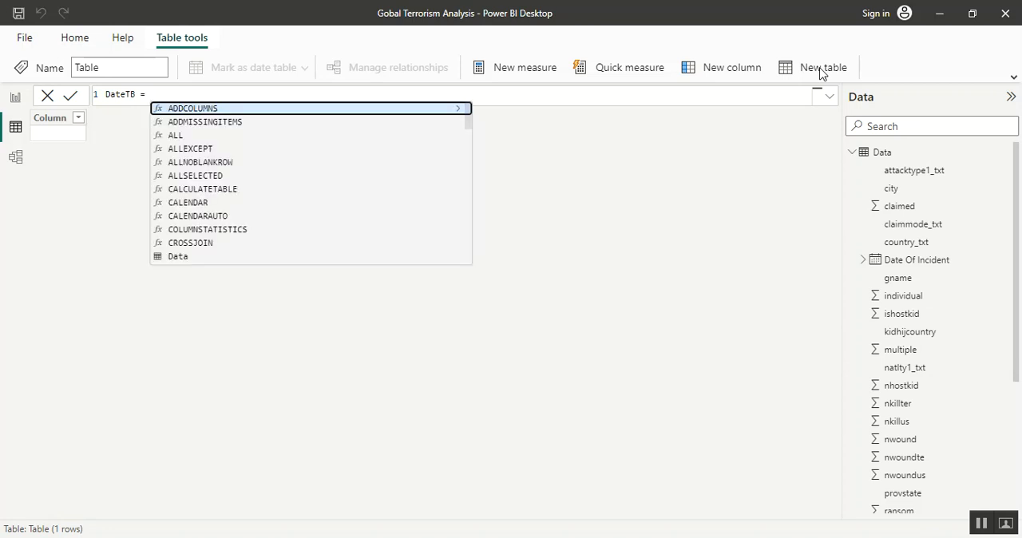
type("cal")
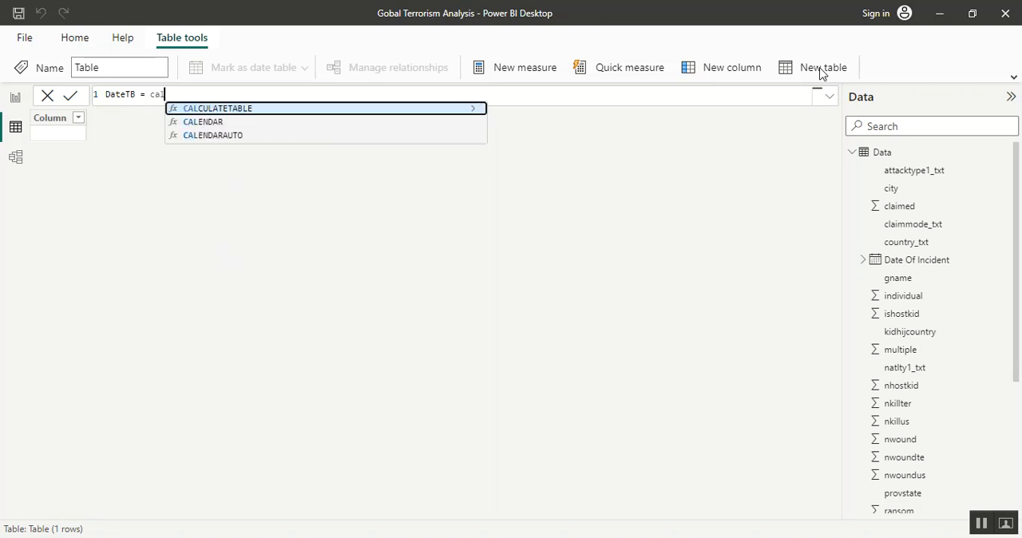
key("Down")
key("Tab")
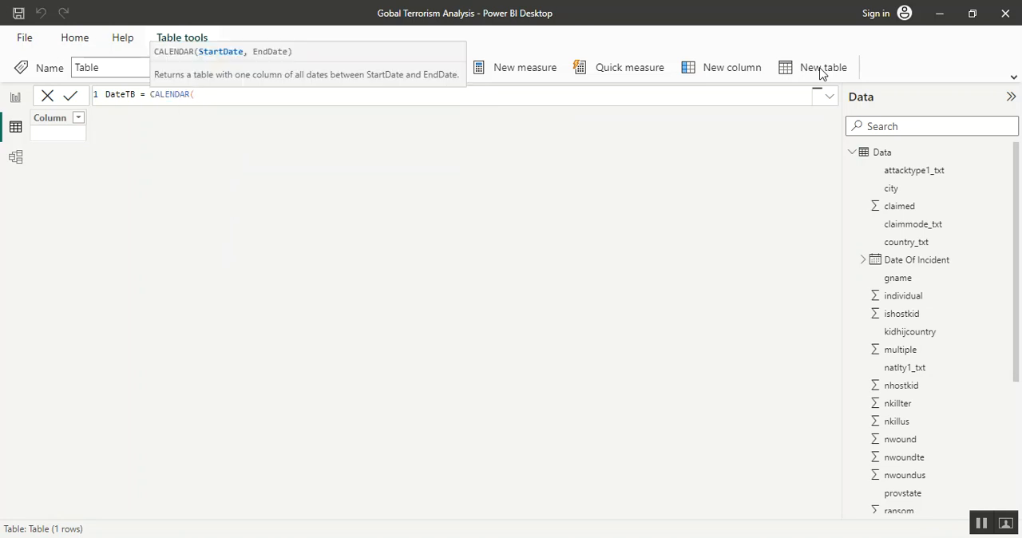
Set the calendar's start date to MIN(Data[Date Of Incident])
type("min(")
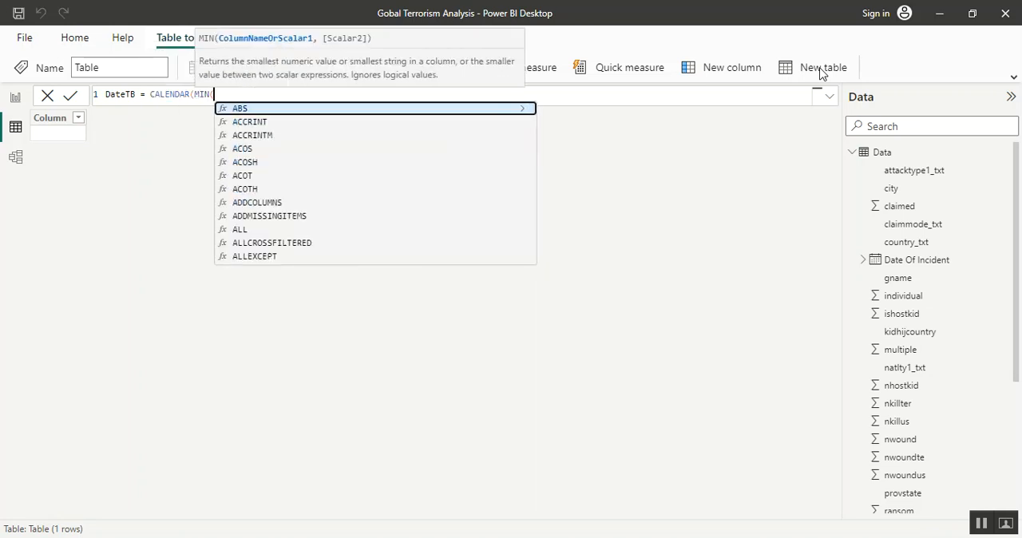
type("Data")
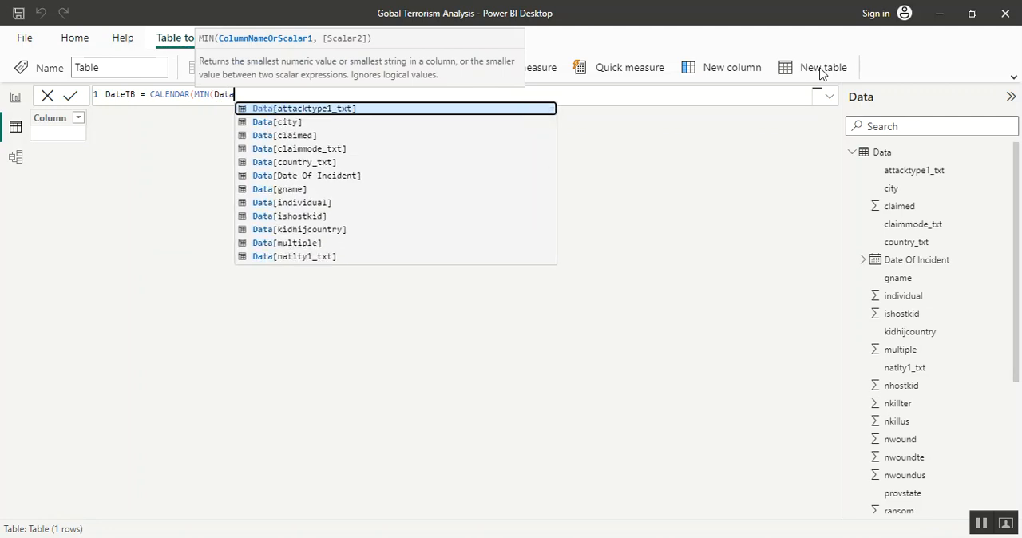
type("[Date")
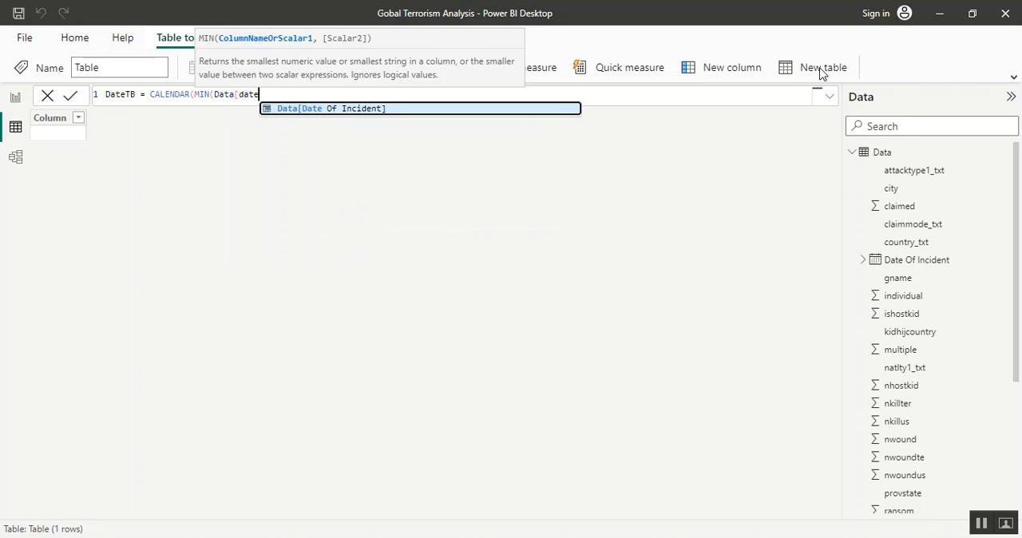
key("Tab")
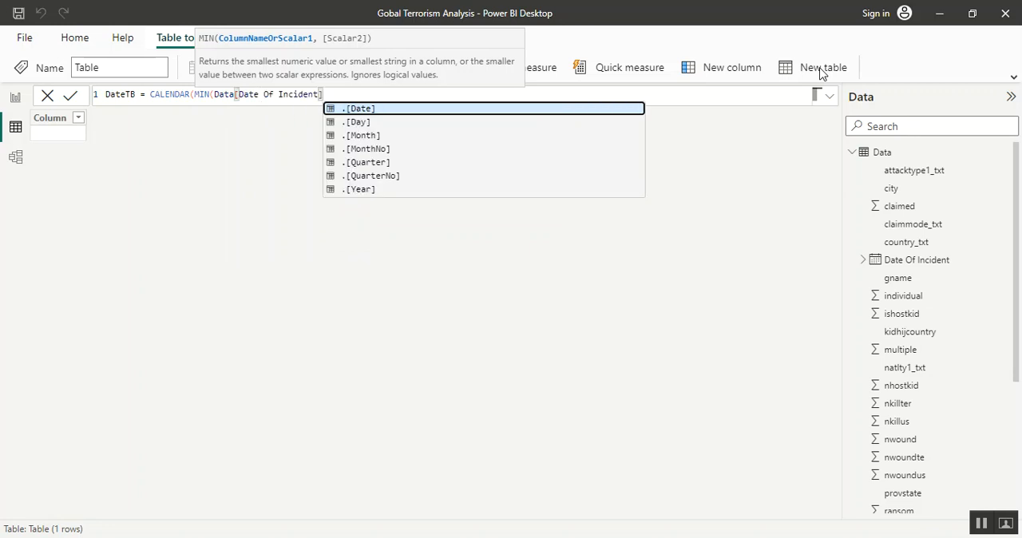
type(")")
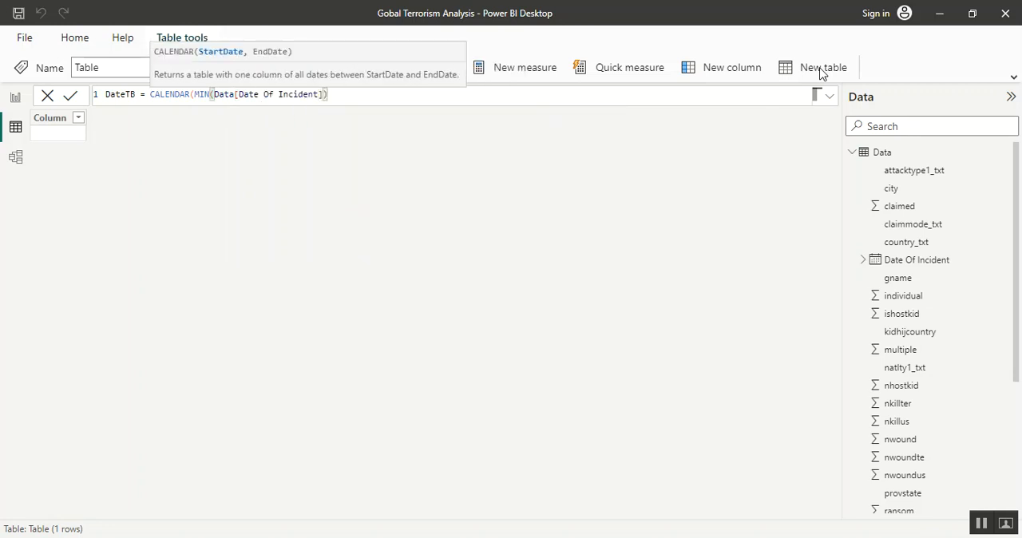
type(",max")
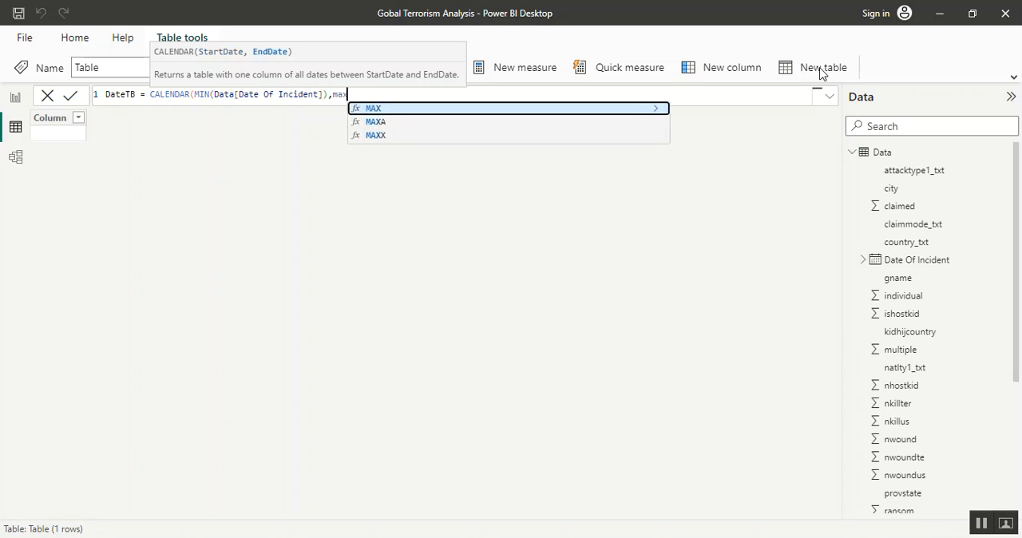
Set the calendar's end date to MAX(Data[Date Of Incident]) and commit the DateTB formula
key("Tab")
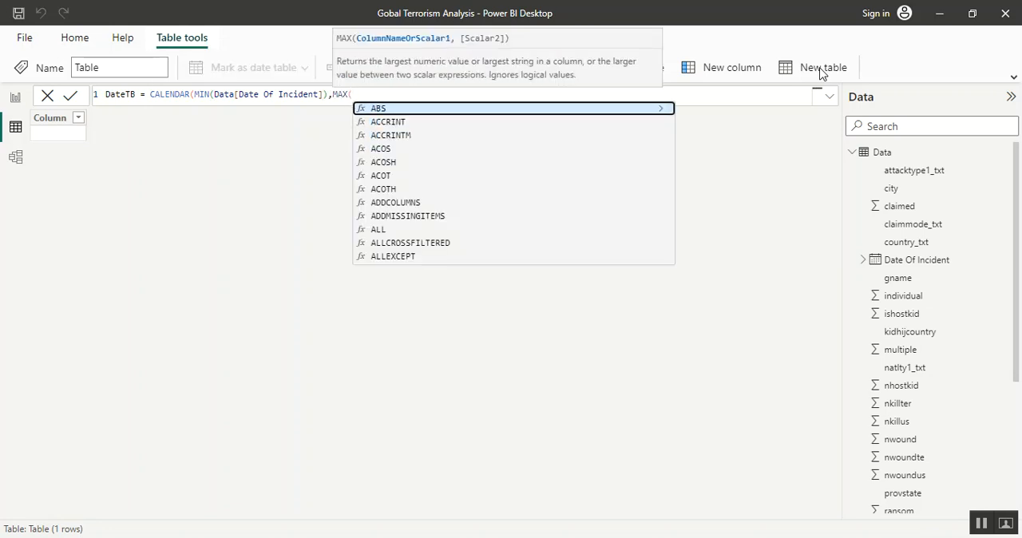
type("data")
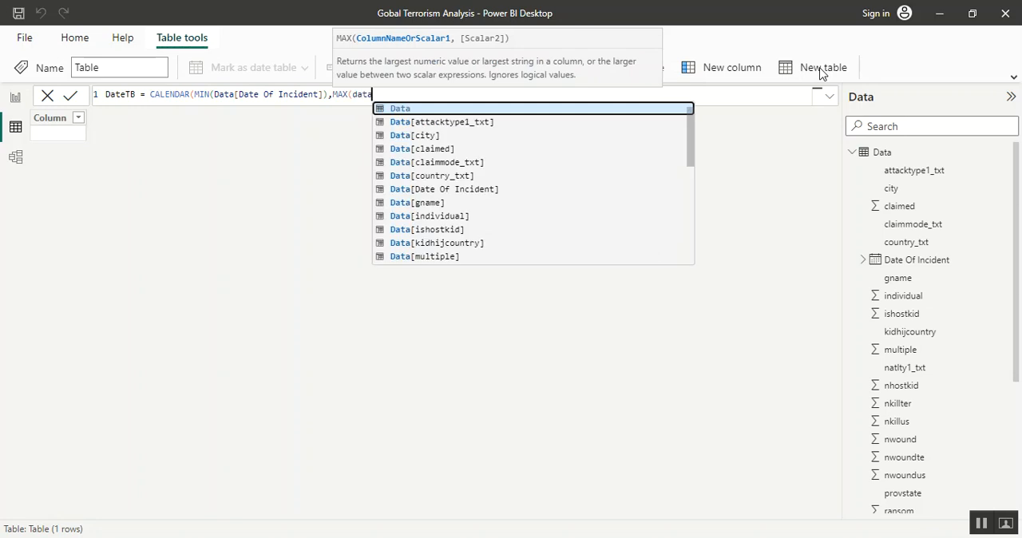
type("[date")
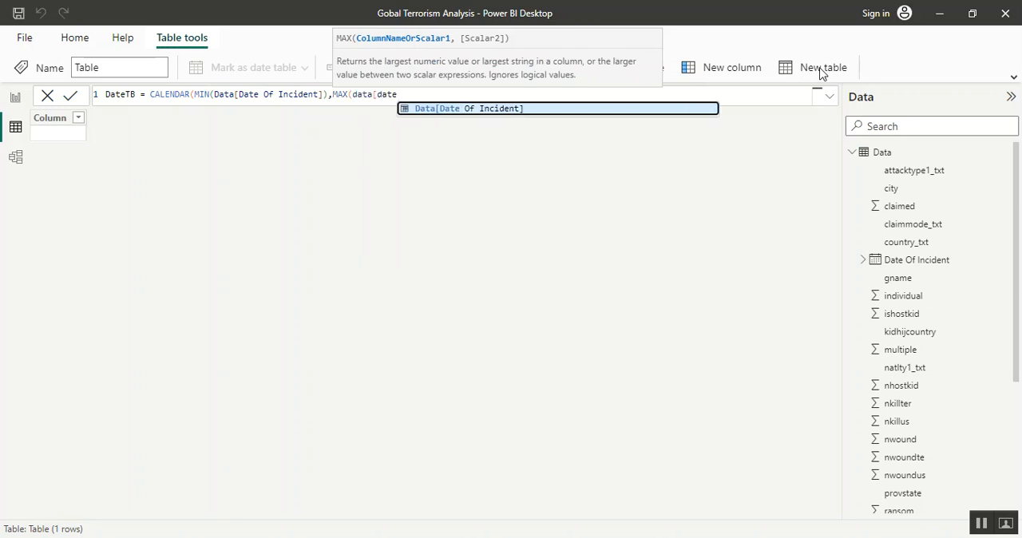
key("Tab")
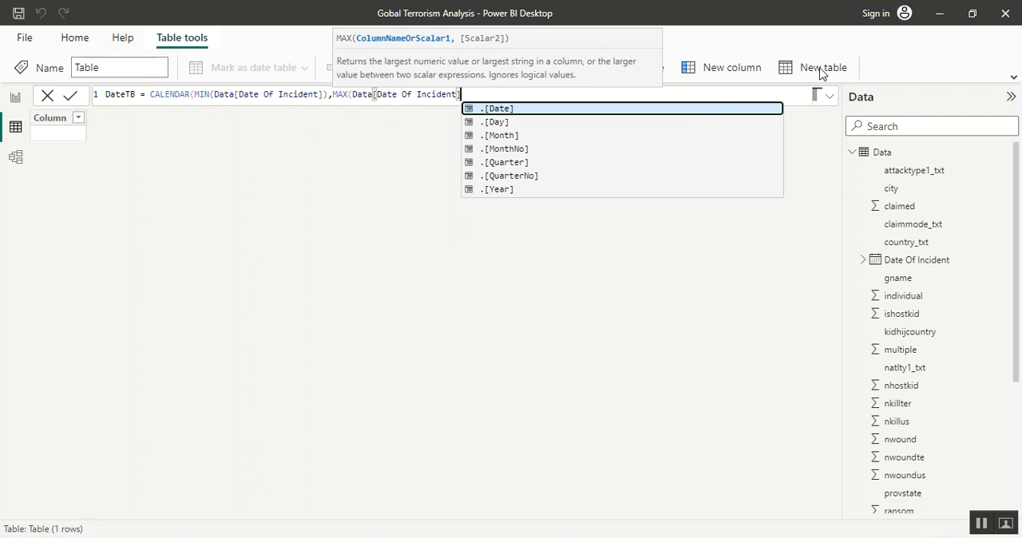
type(")")
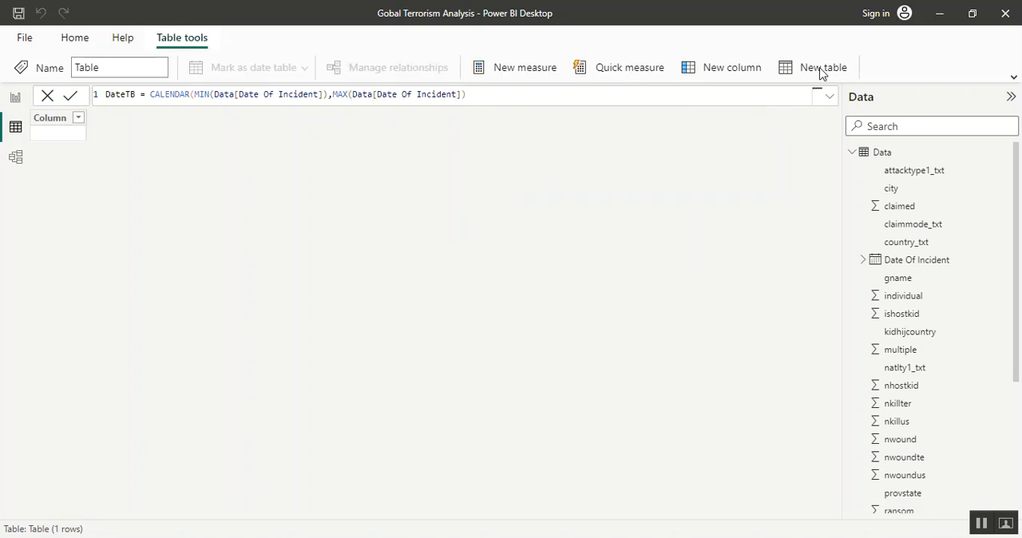
type(")")
key("Return")
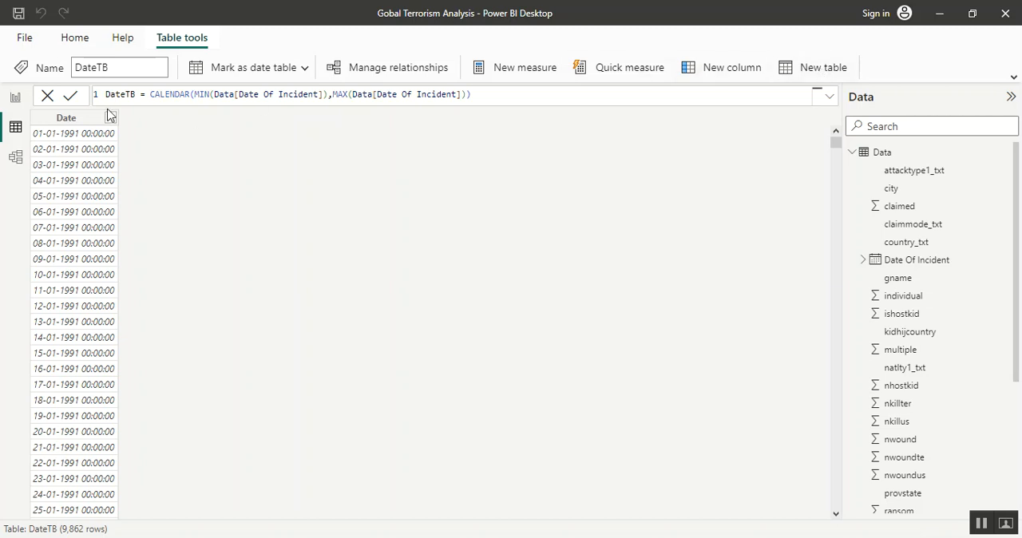
Format the Date column of the DateTB table as Short Date
left_click(84, 121)
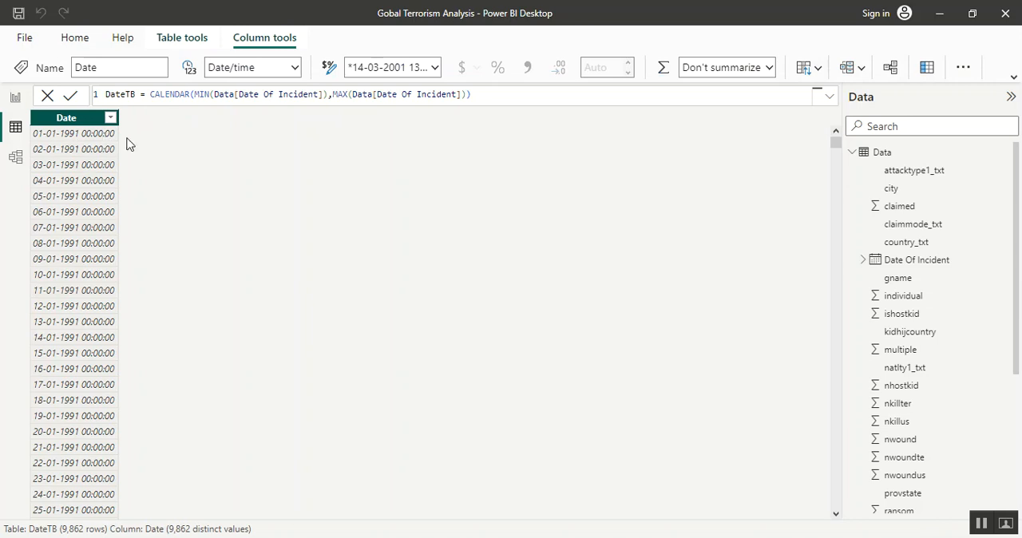
left_click(435, 68)
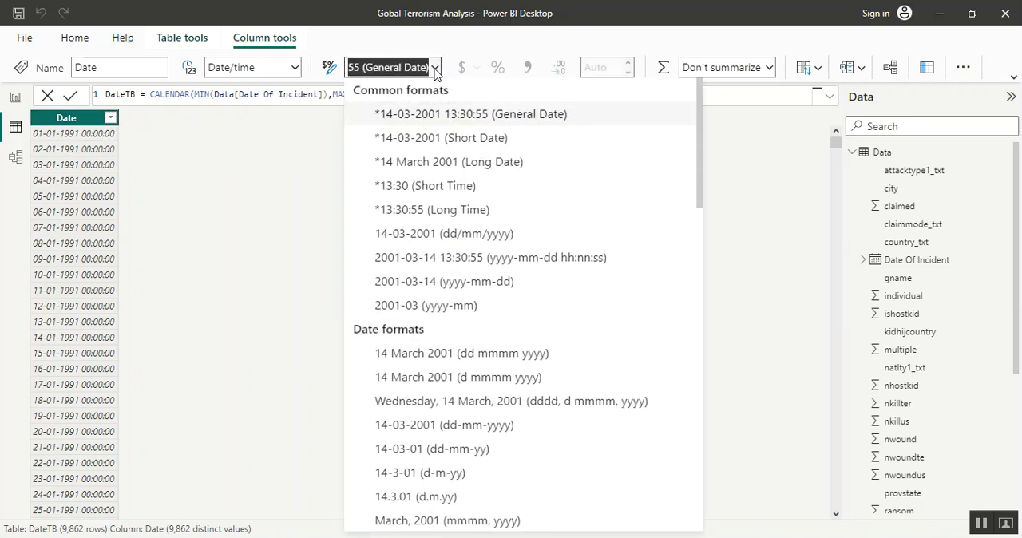
left_click(442, 141)
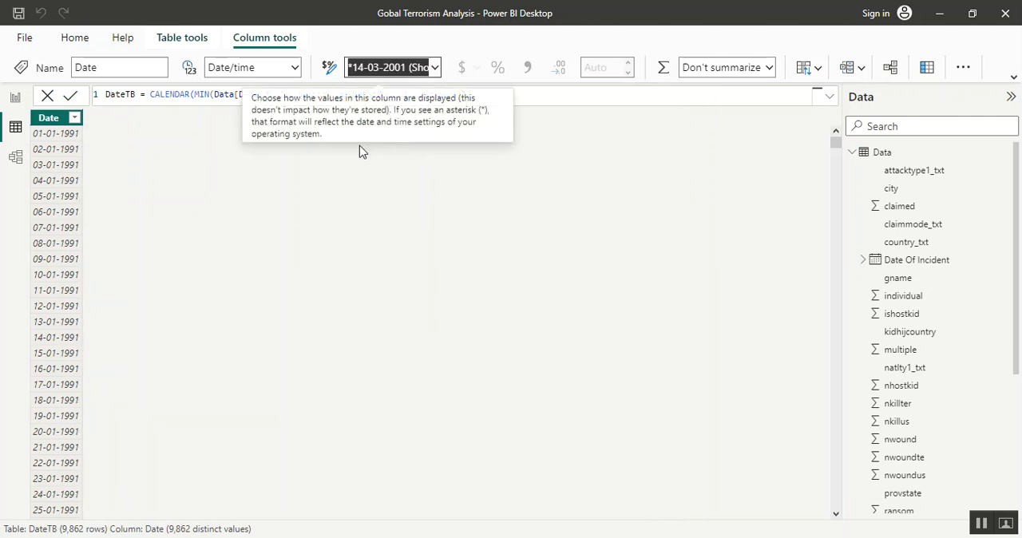
Examine the Date field of DateTB, the levels of its Date Hierarchy, and the options offered for the field and the hierarchy
left_click(852, 153)
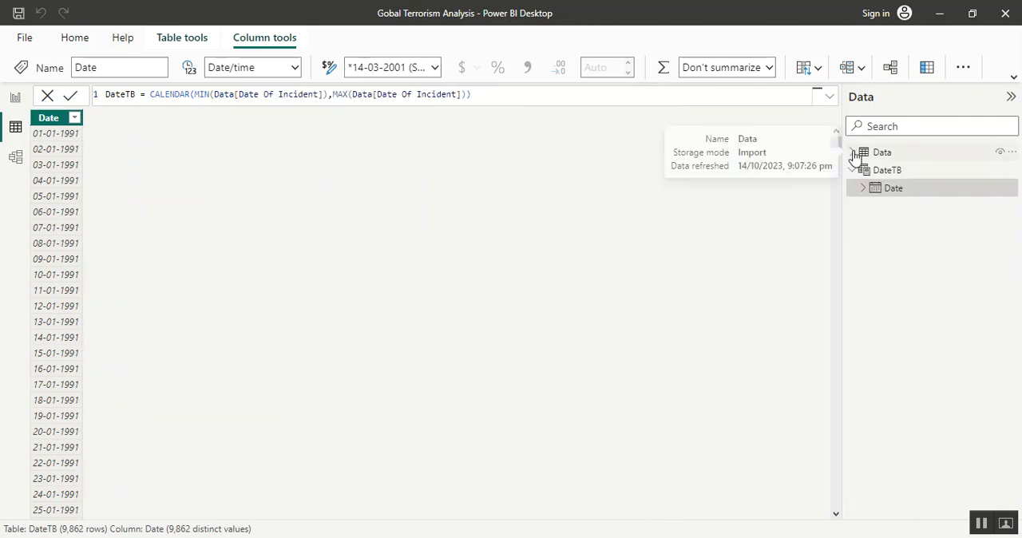
left_click(864, 192)
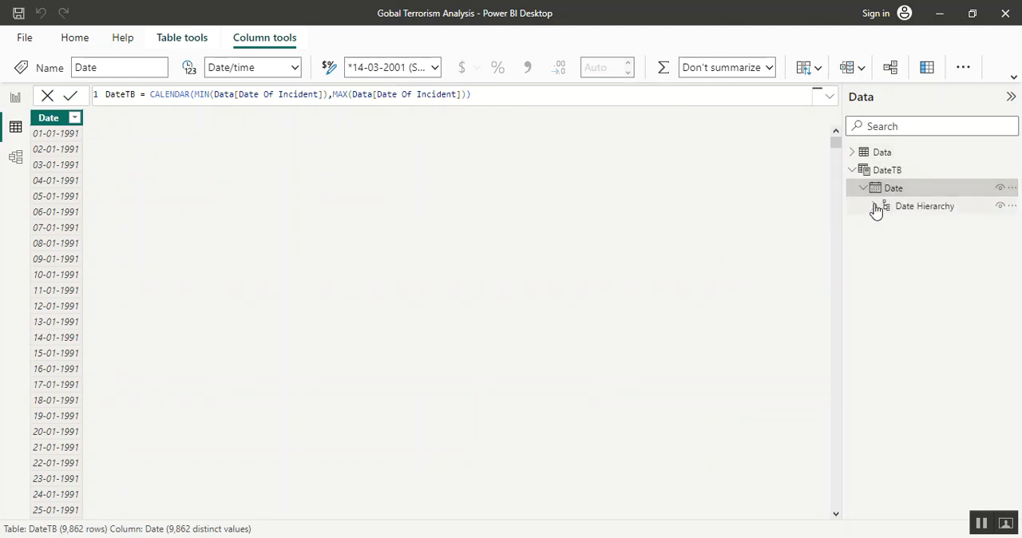
left_click(1014, 189)
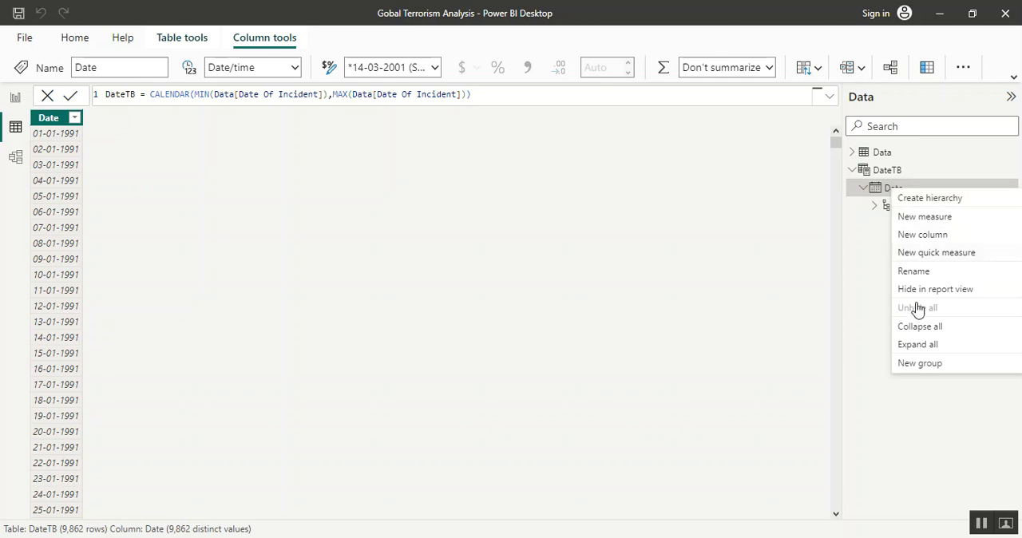
left_click(868, 325)
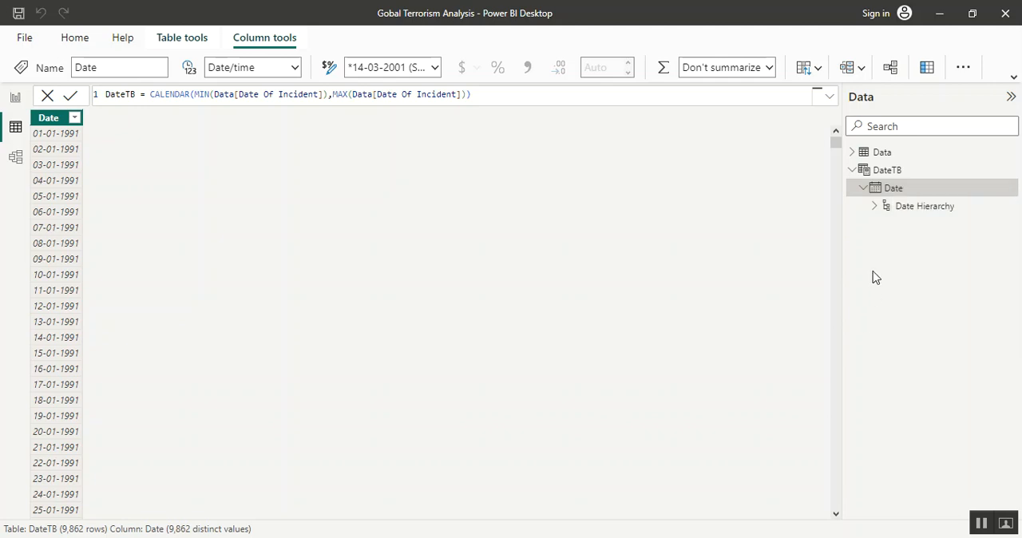
left_click(876, 207)
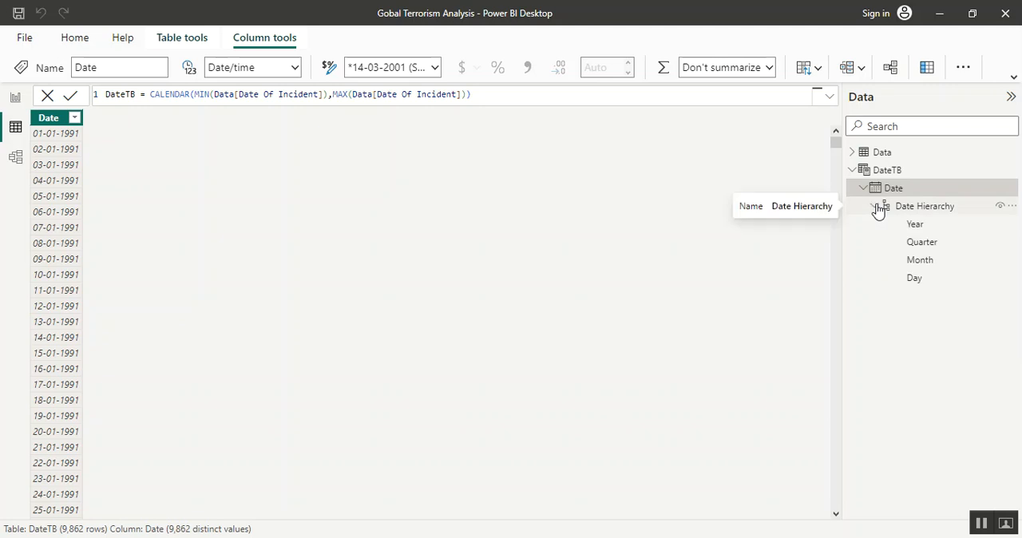
left_click(922, 210)
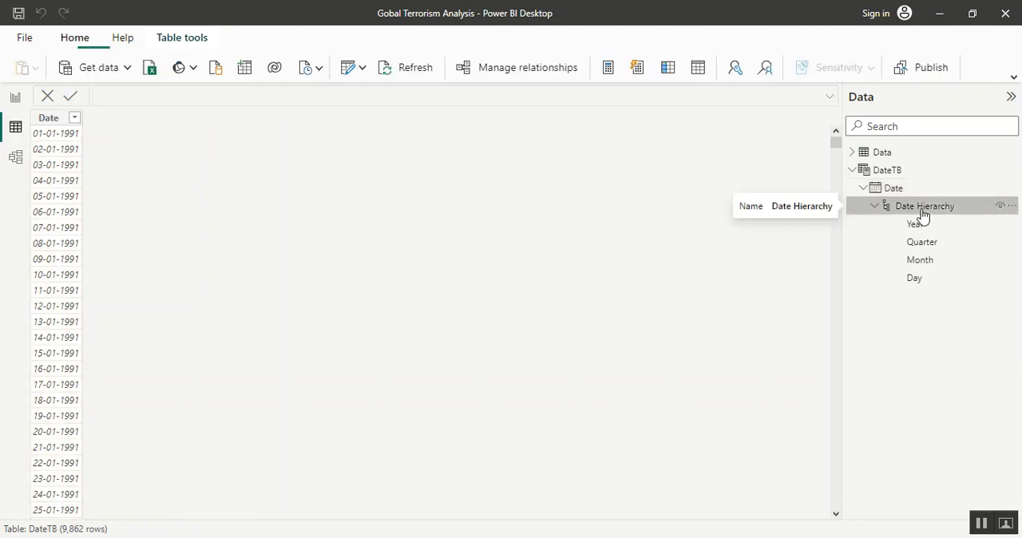
left_click(1012, 207)
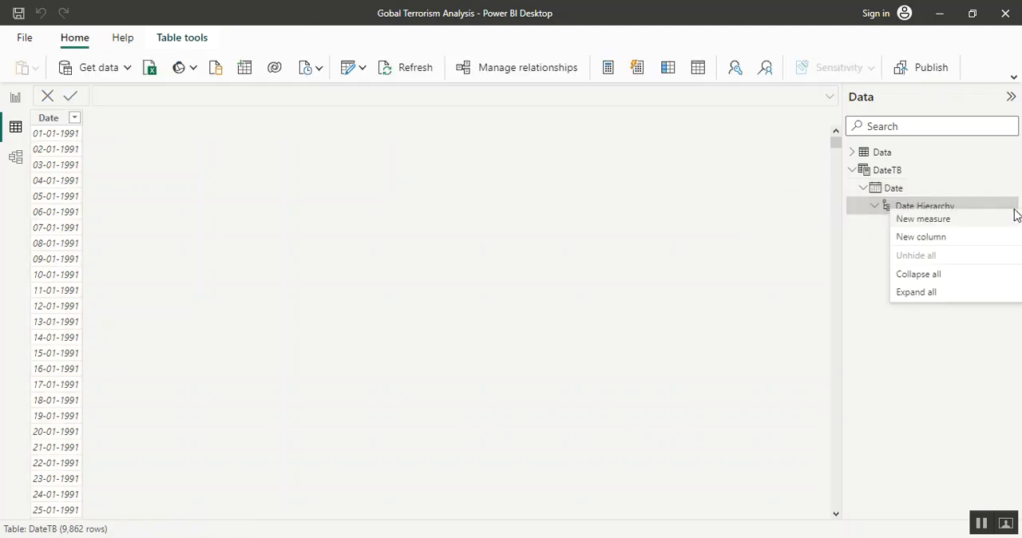
double_click(893, 192)
left_click(996, 204)
left_click(1013, 190)
left_click(1012, 195)
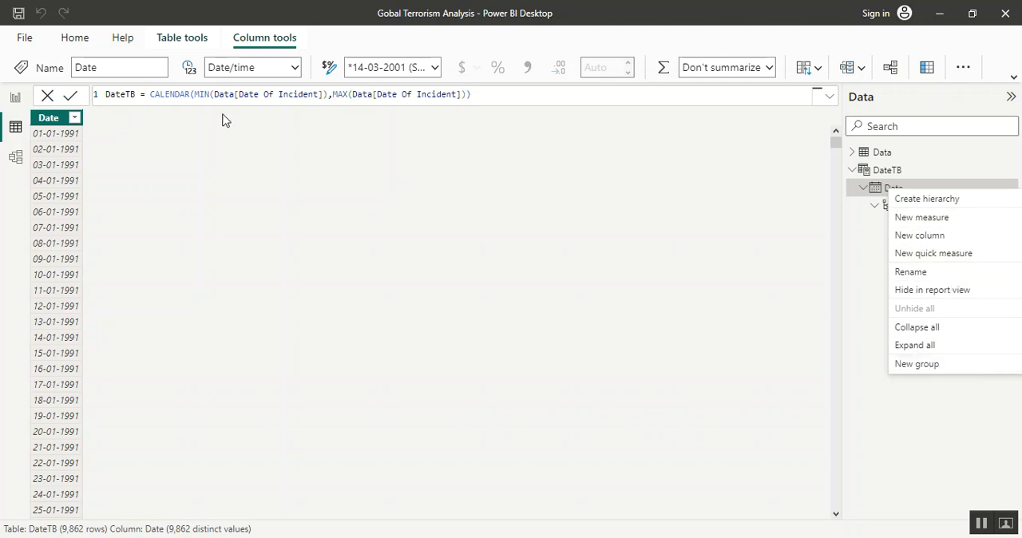
left_click(70, 119)
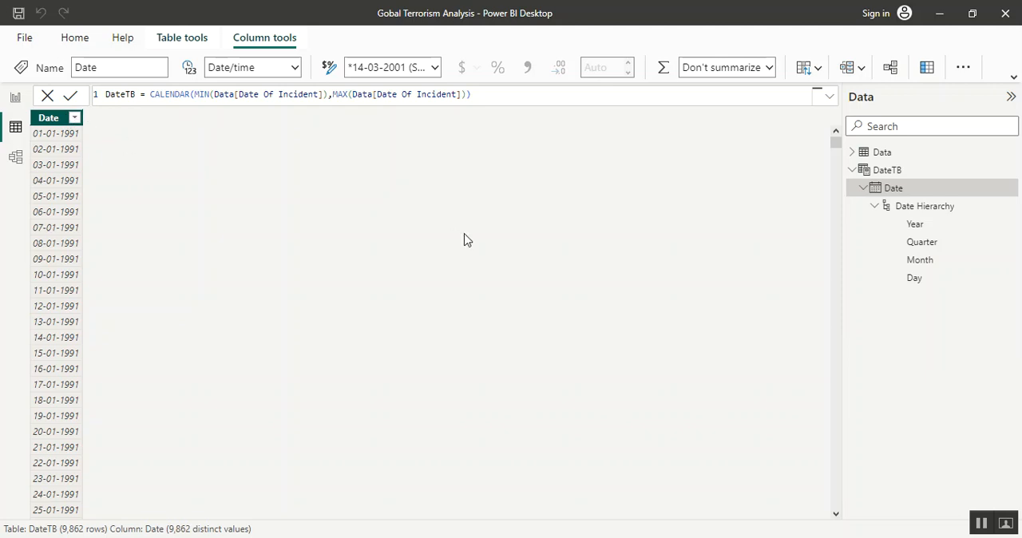
left_click(874, 208)
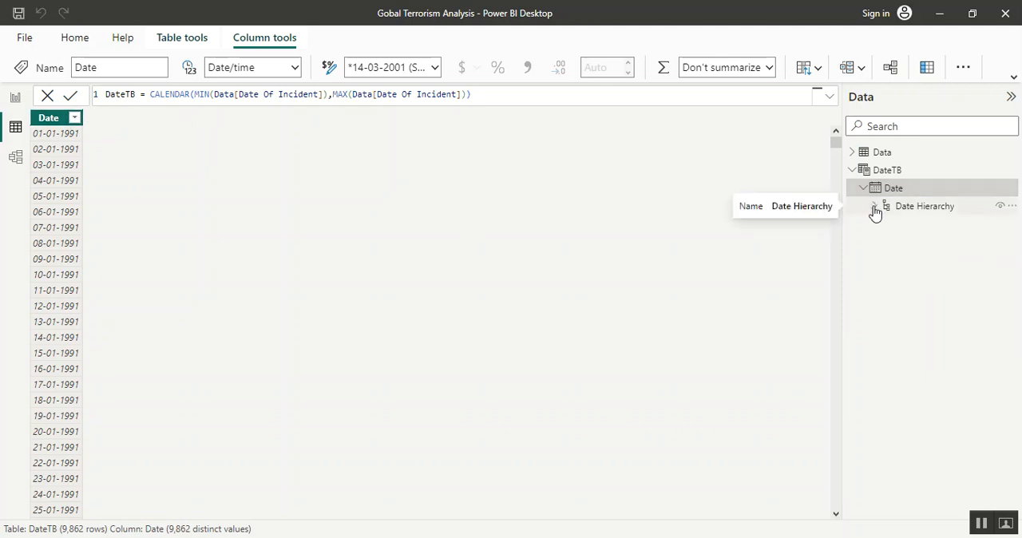
left_click(1006, 207)
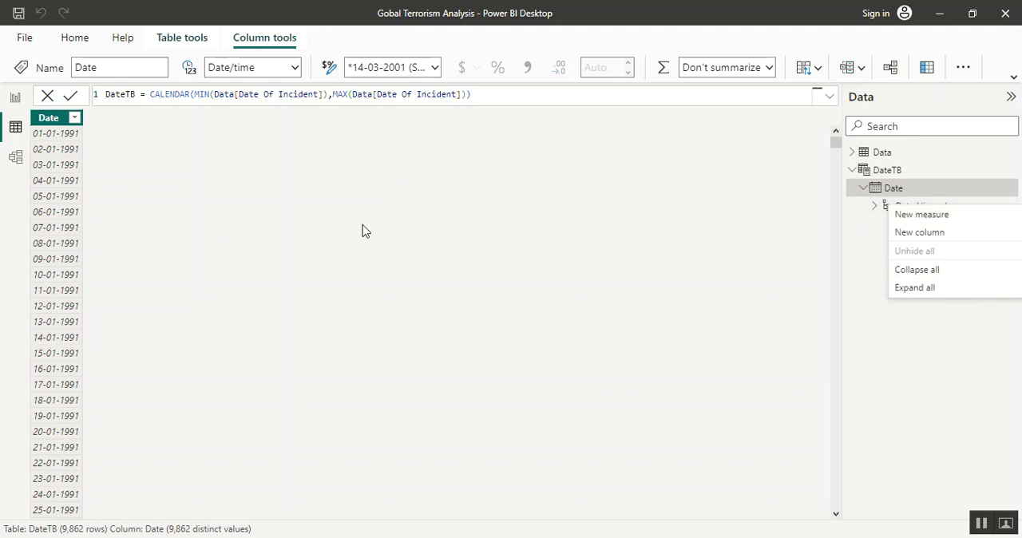
key("Escape")
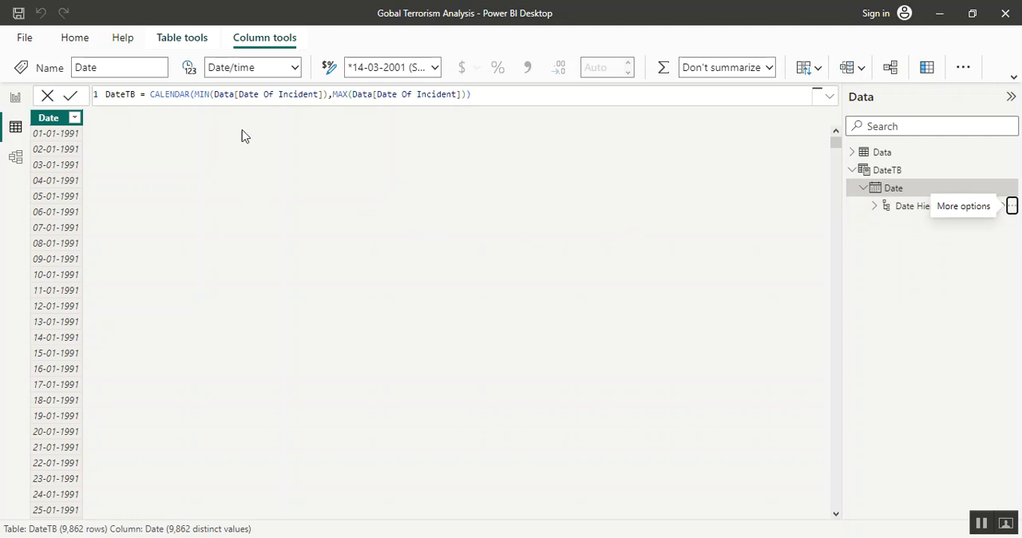
In the report view, mark the DateTB table as a date table, using Date as its date column
left_click(15, 97)
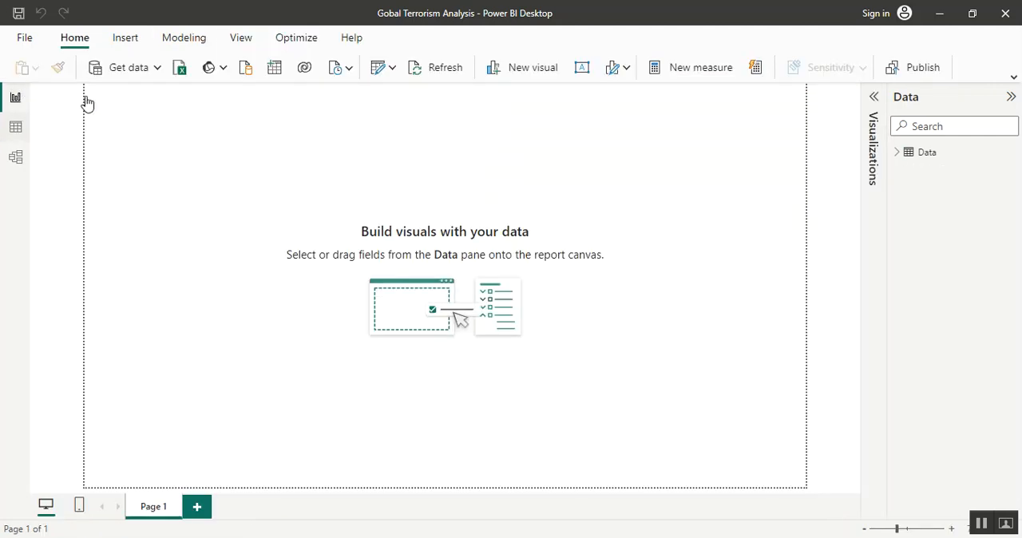
left_click(931, 174)
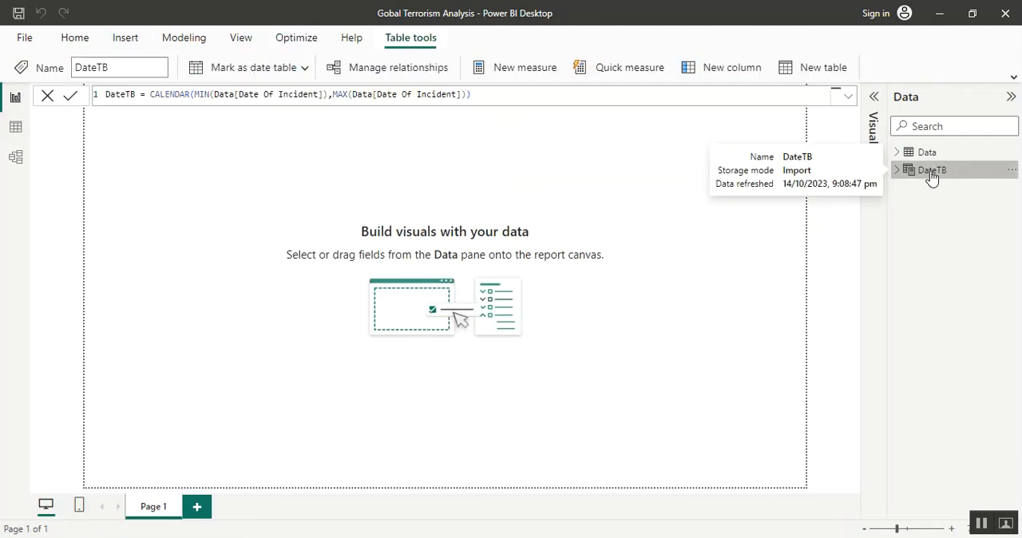
left_click(1012, 171)
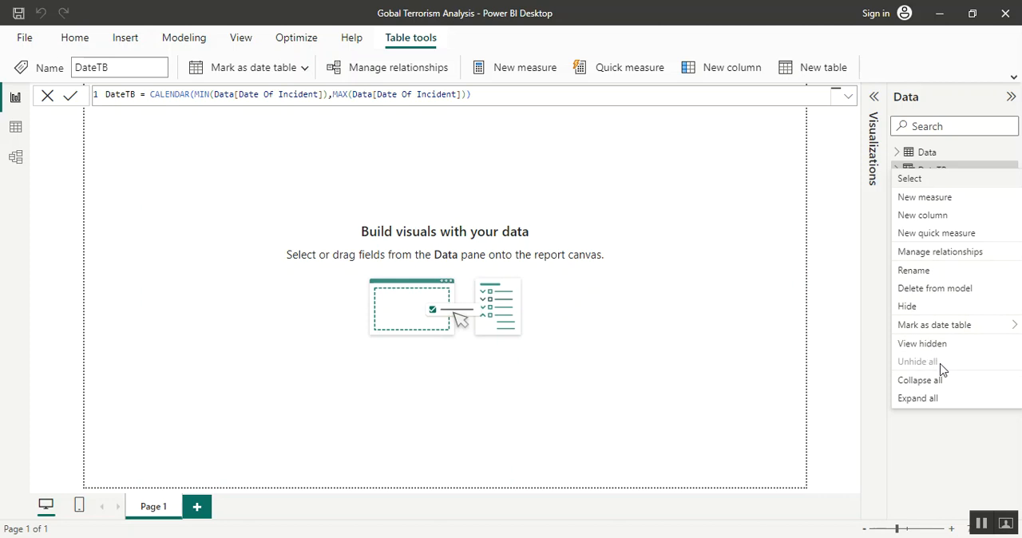
mouse_move(947, 327)
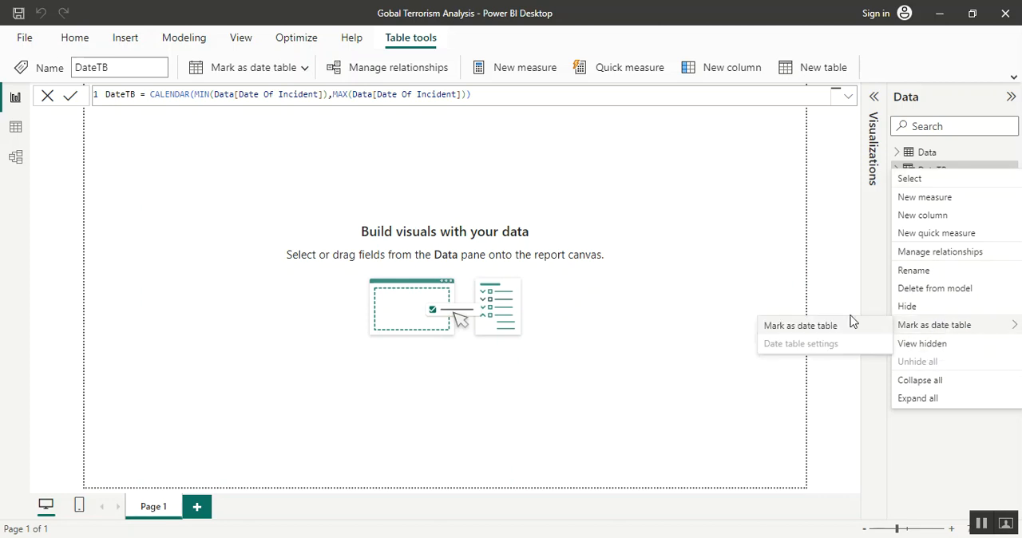
left_click(806, 331)
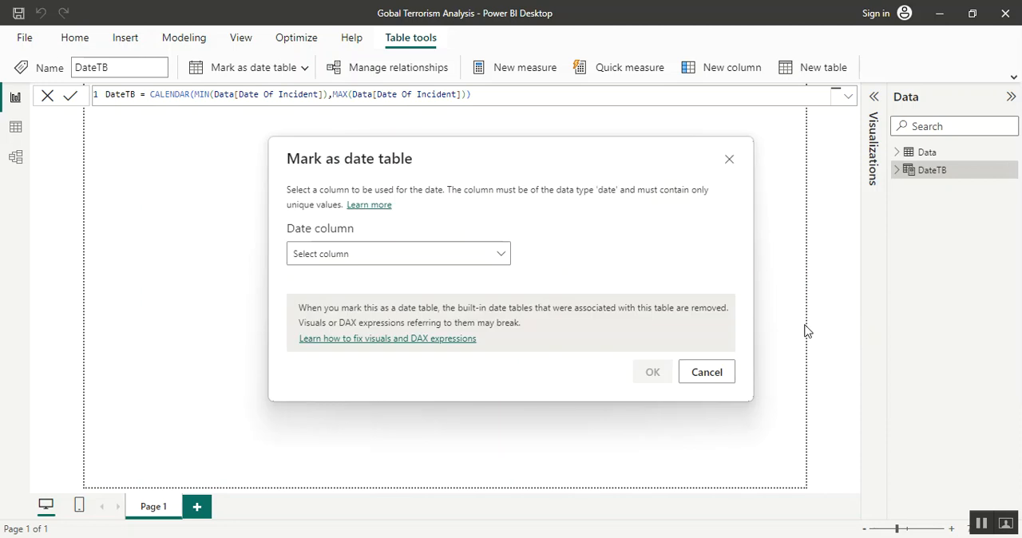
left_click(501, 257)
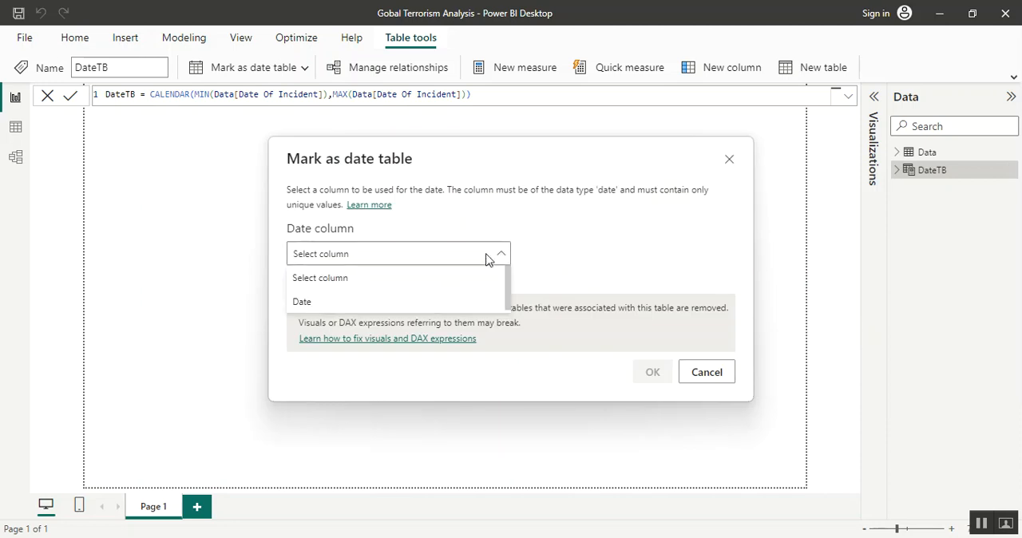
left_click(327, 304)
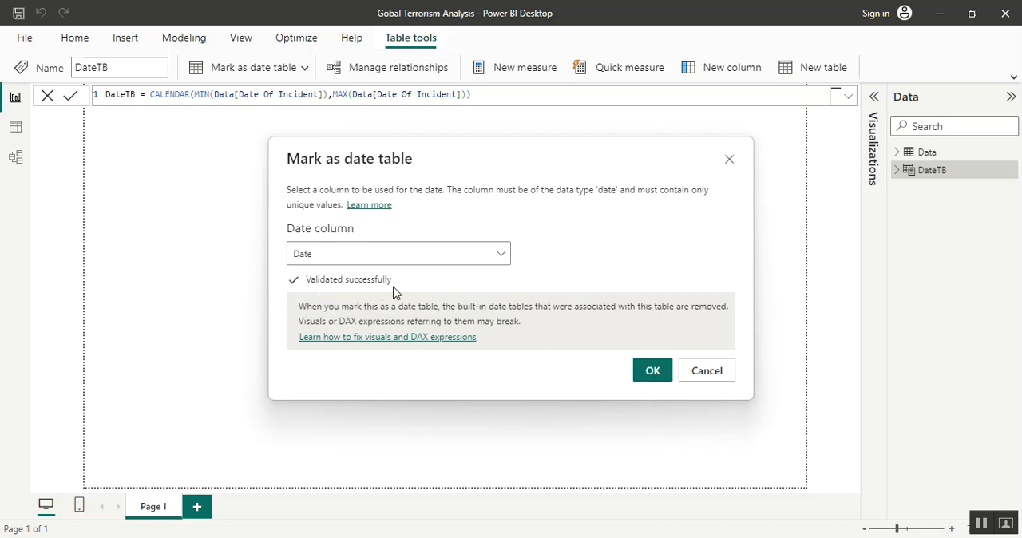
left_click(639, 378)
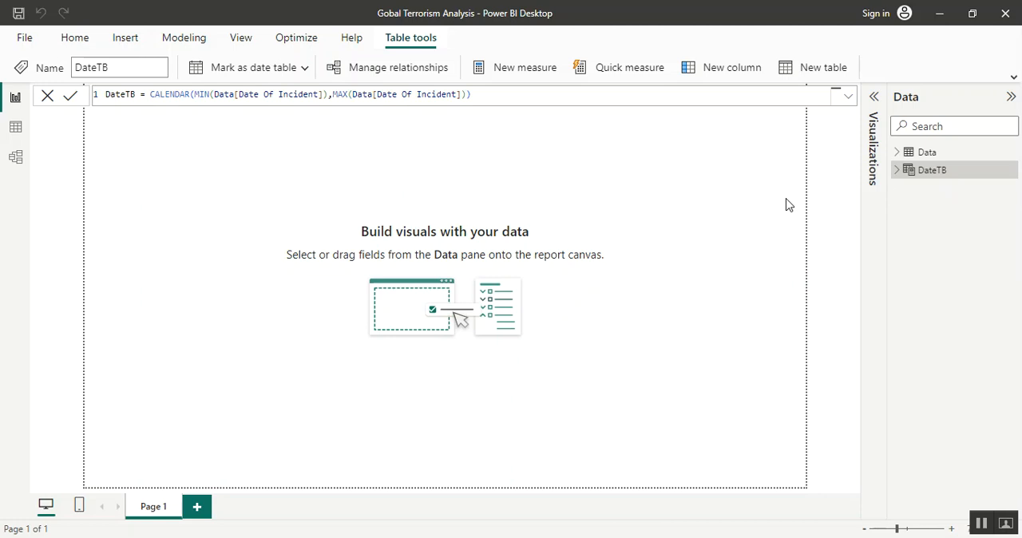
left_click(283, 298)
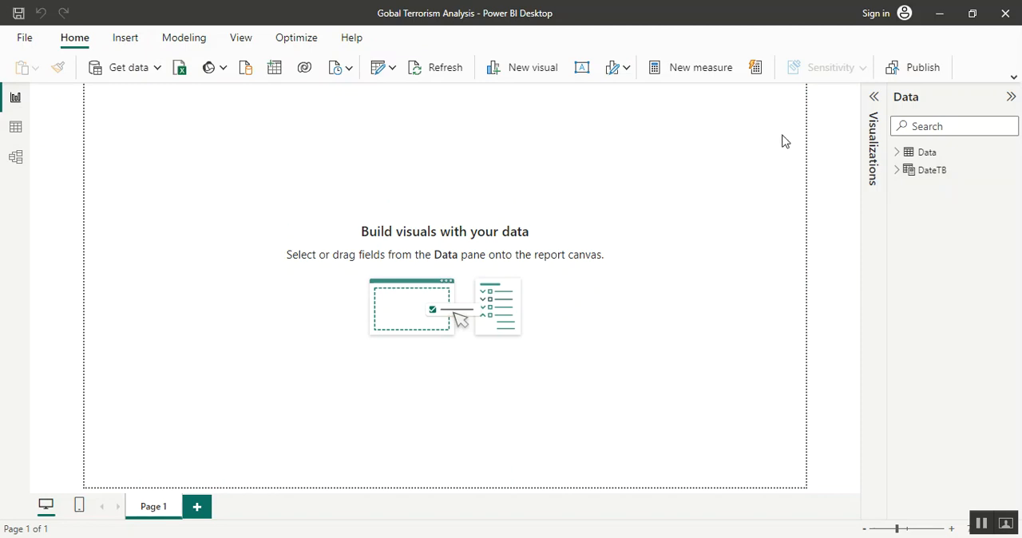
Set the report page's canvas background image to wallpaperflare.com_wallpaper.jpg from the Terrorism folder
left_click(880, 104)
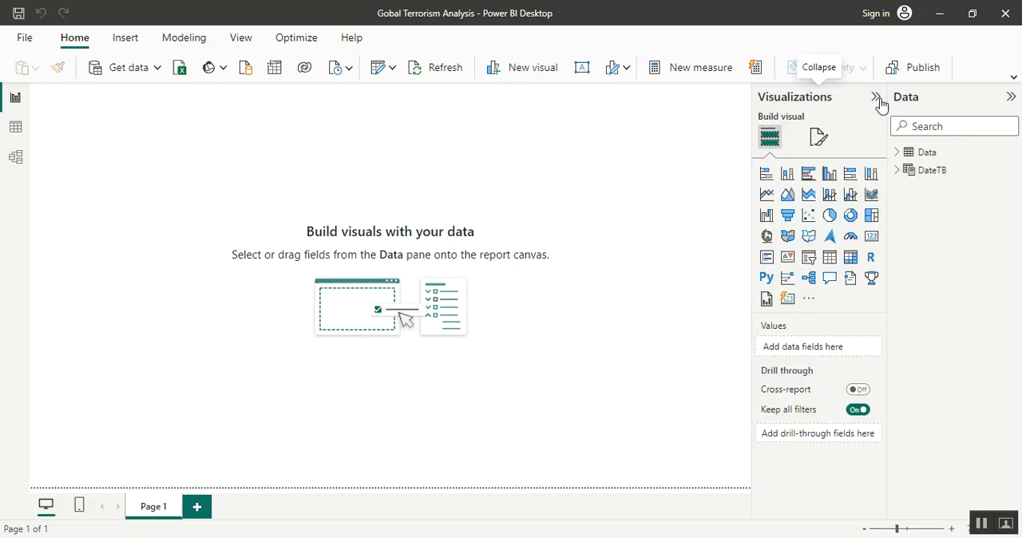
left_click(821, 142)
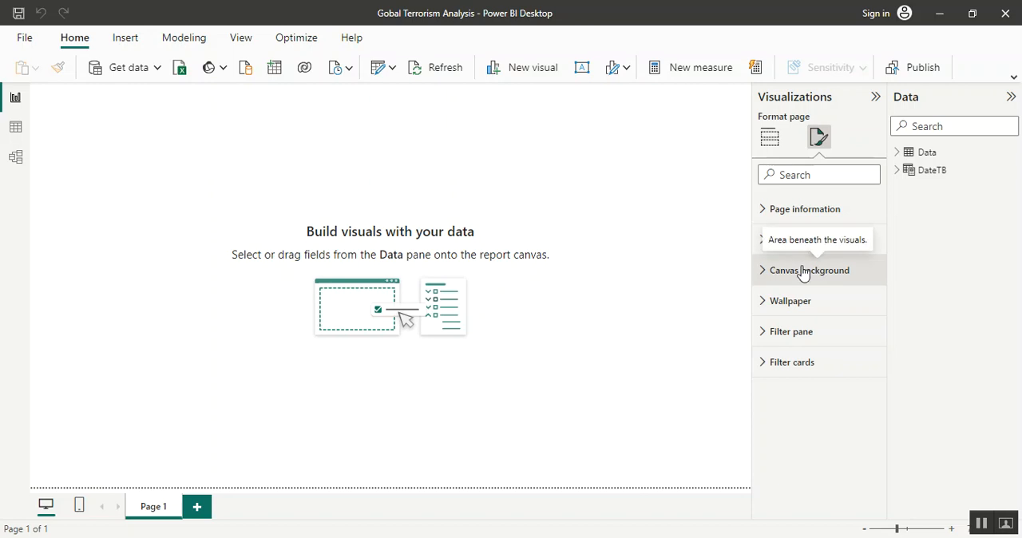
left_click(804, 272)
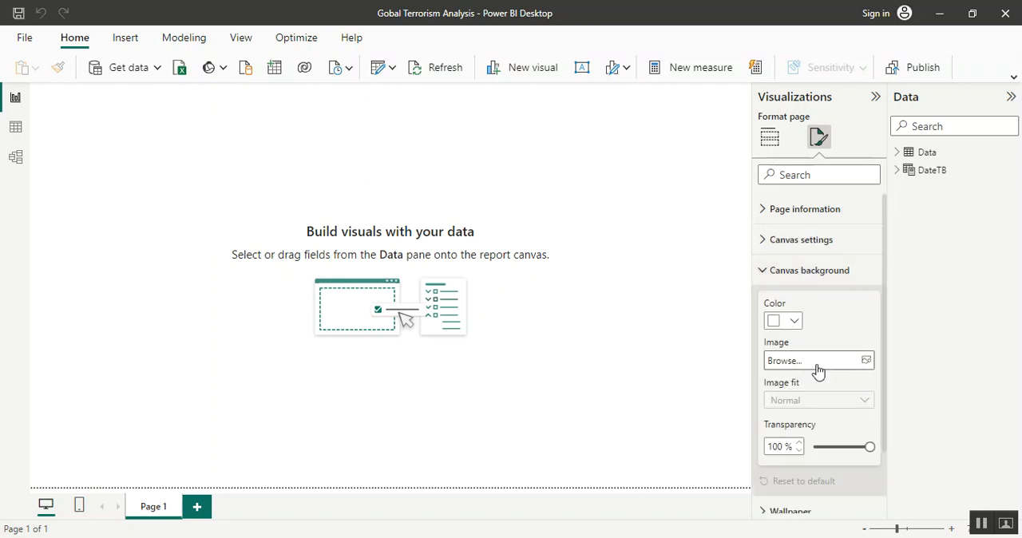
left_click(866, 361)
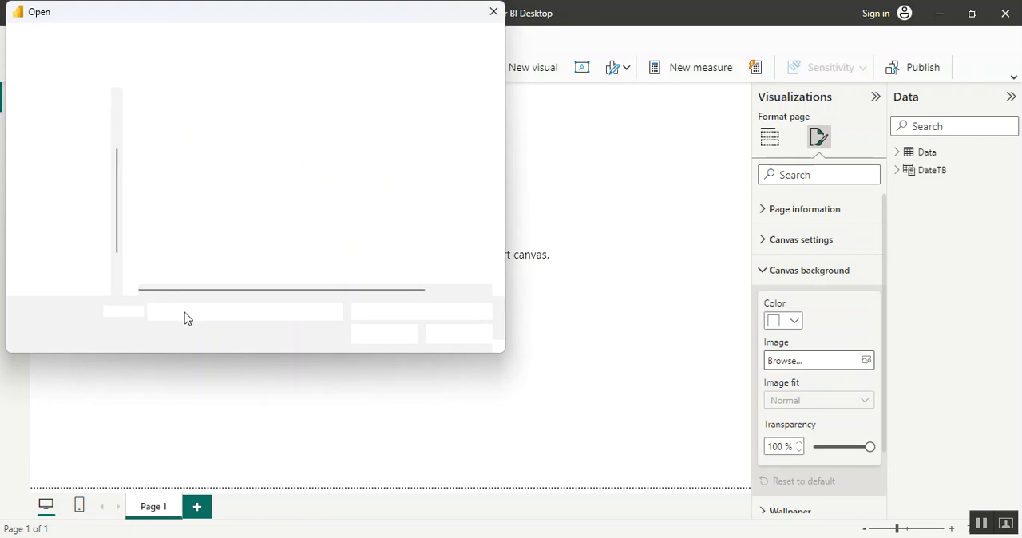
left_click(258, 169)
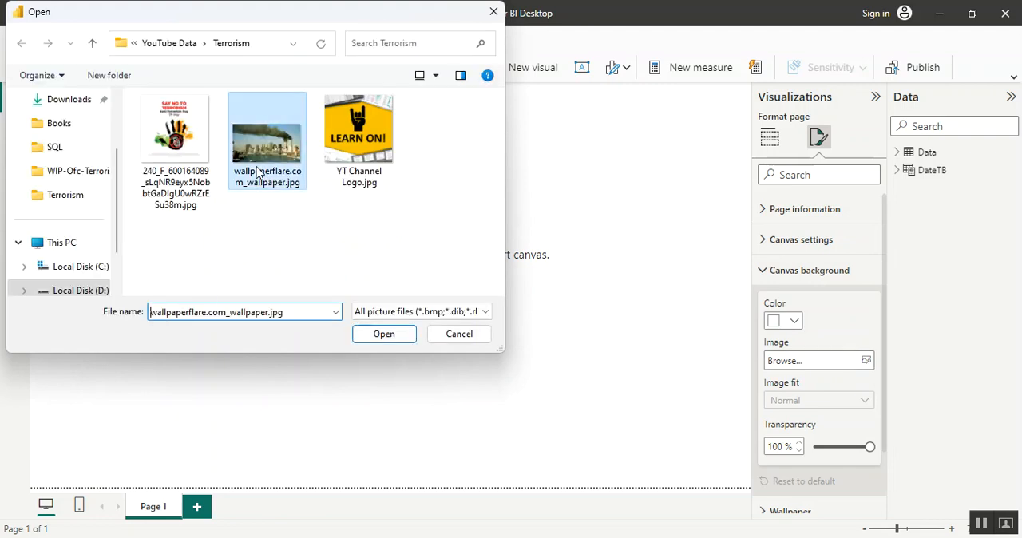
left_click(381, 335)
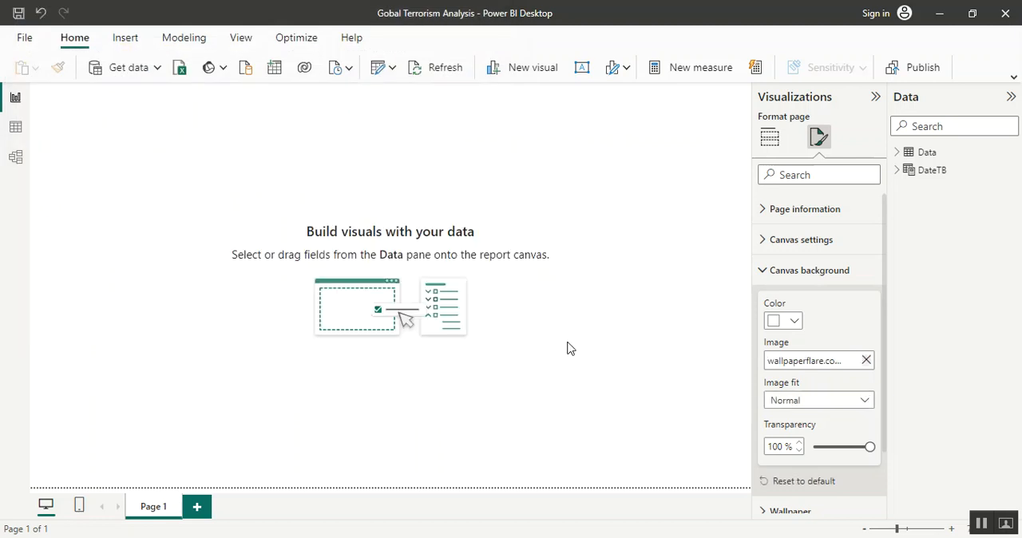
Set the canvas background's transparency to 7% and its image fit to Fit
left_click(817, 447)
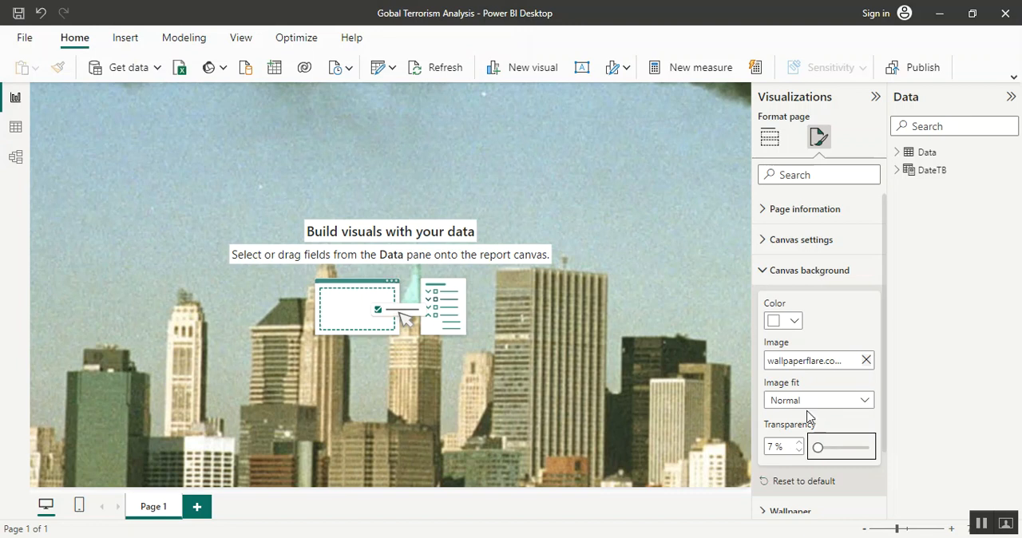
left_click(815, 408)
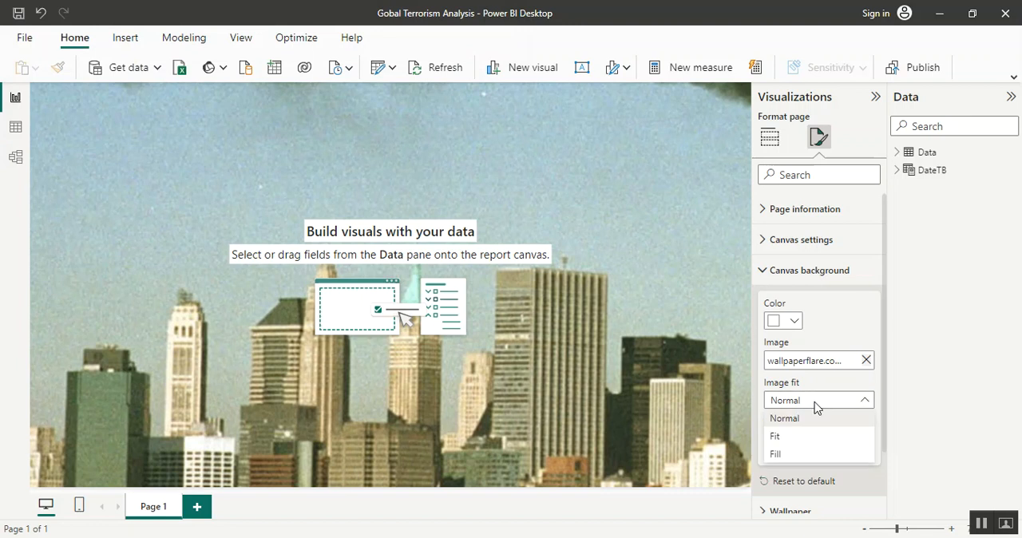
left_click(789, 437)
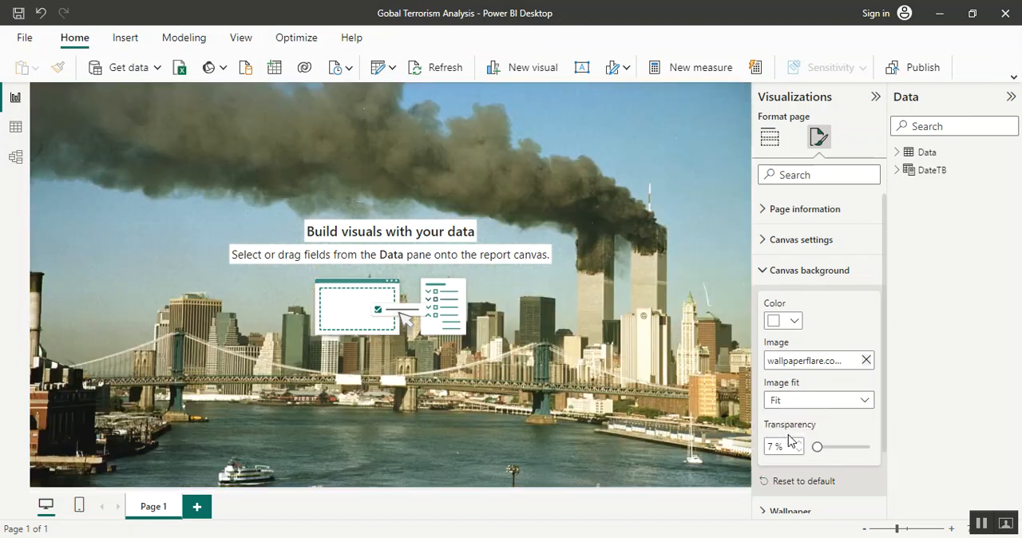
left_click(481, 403)
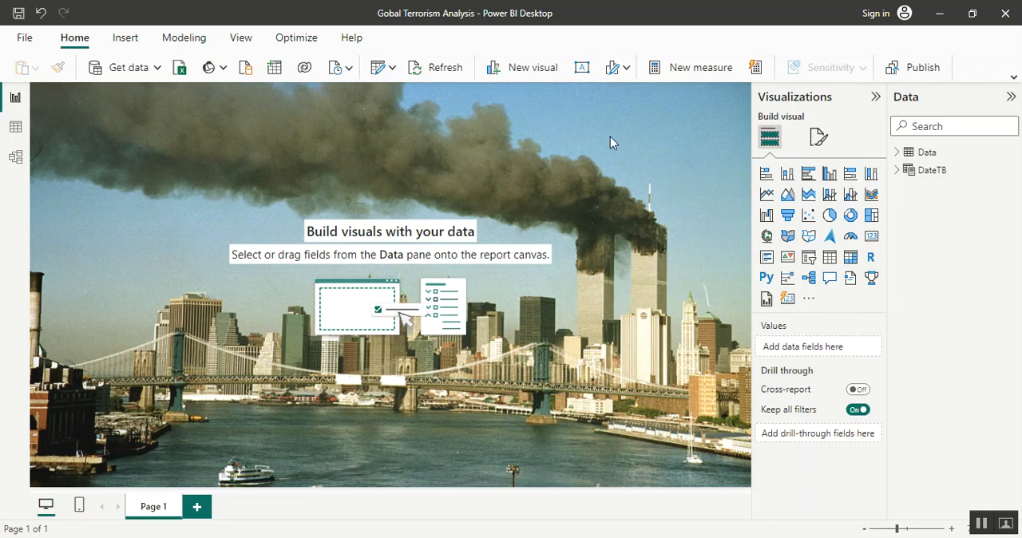
Insert the image YT Channel Logo.jpg from the Terrorism folder on the report page
left_click(121, 38)
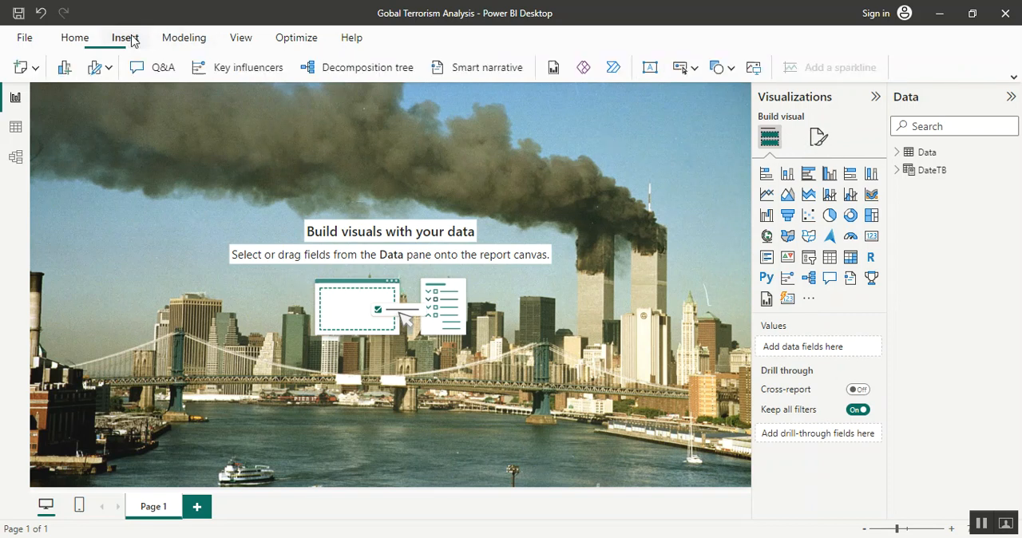
left_click(753, 69)
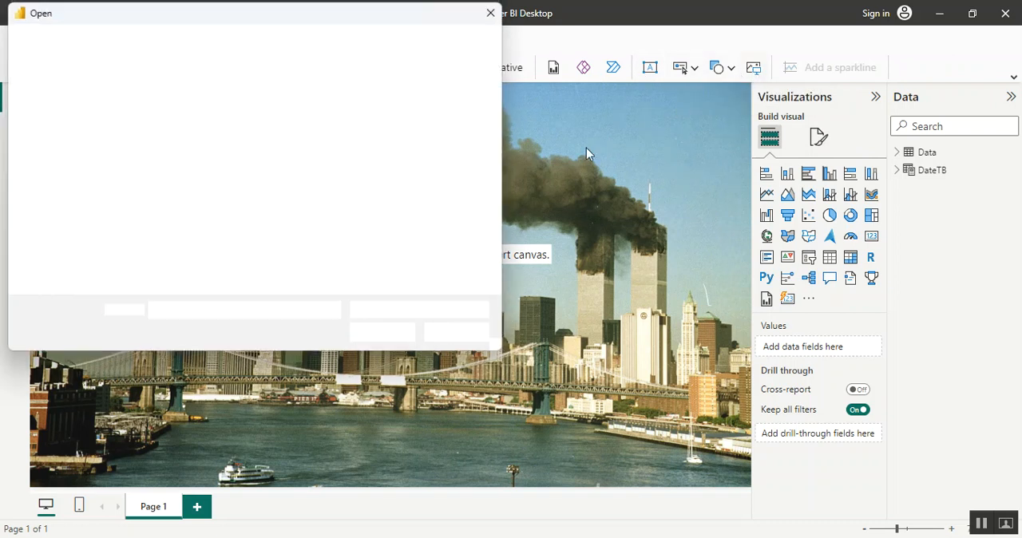
left_click(182, 152)
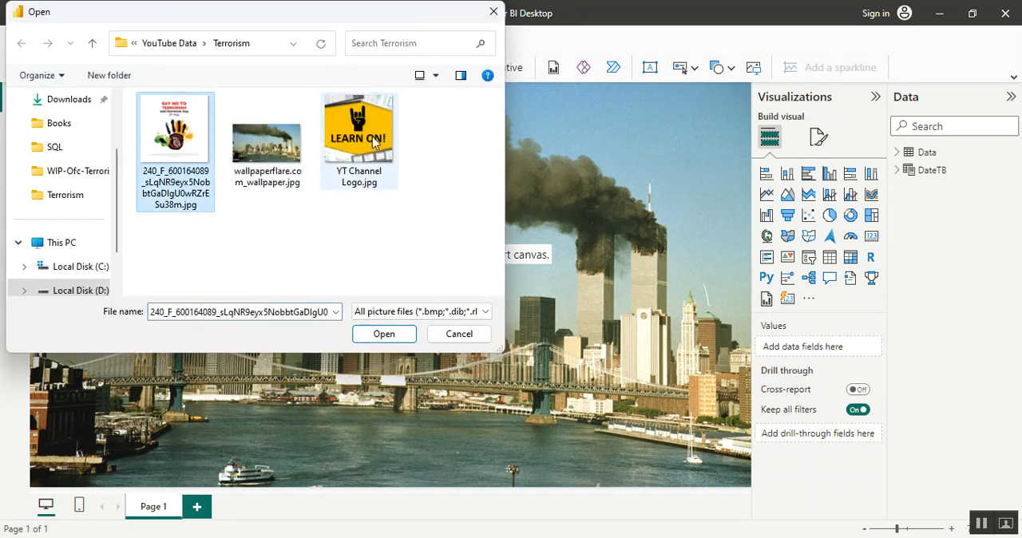
left_click(372, 141)
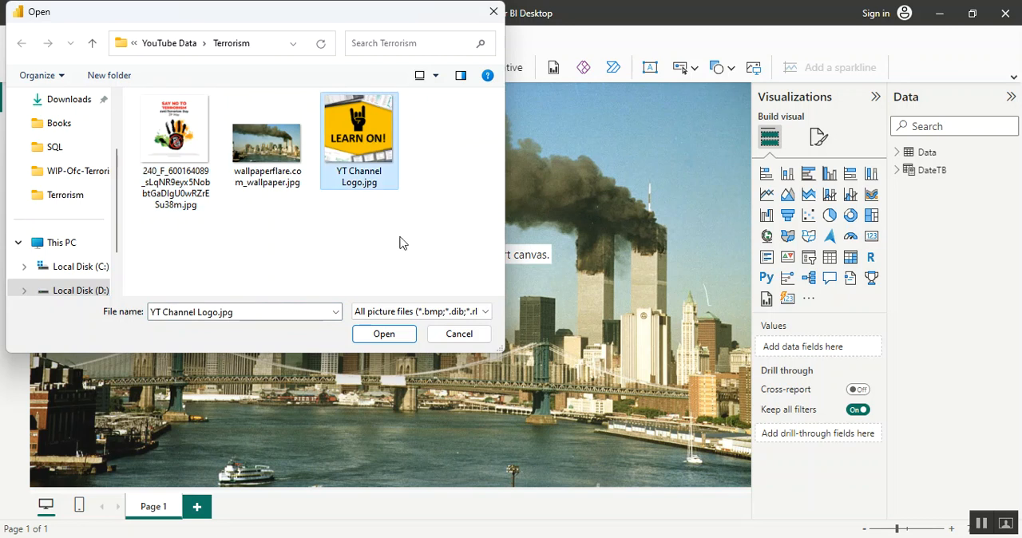
left_click(391, 334)
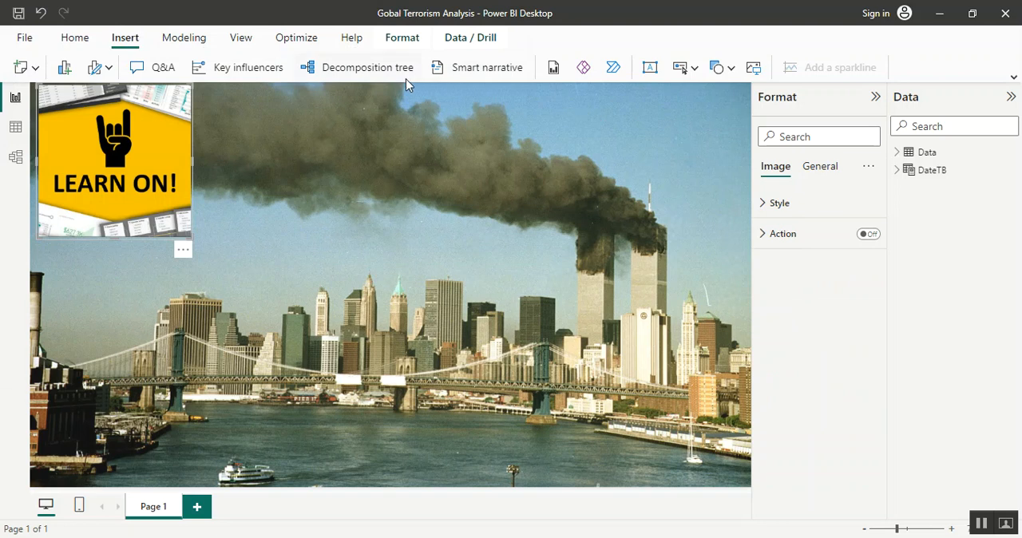
Insert the "Say No to Terrorism" picture, the 240_F_600164089 JPG file, on the report page
left_click(758, 74)
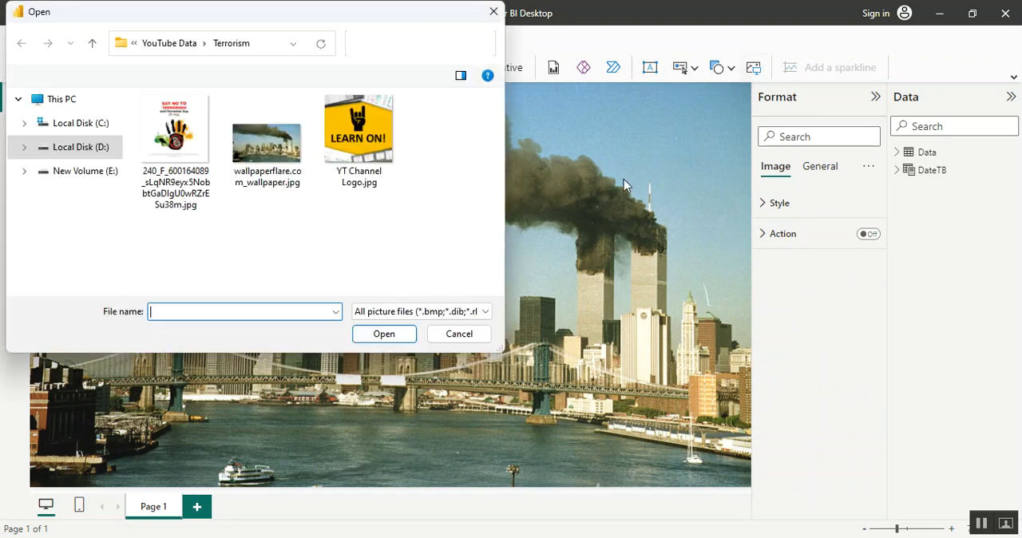
left_click(176, 147)
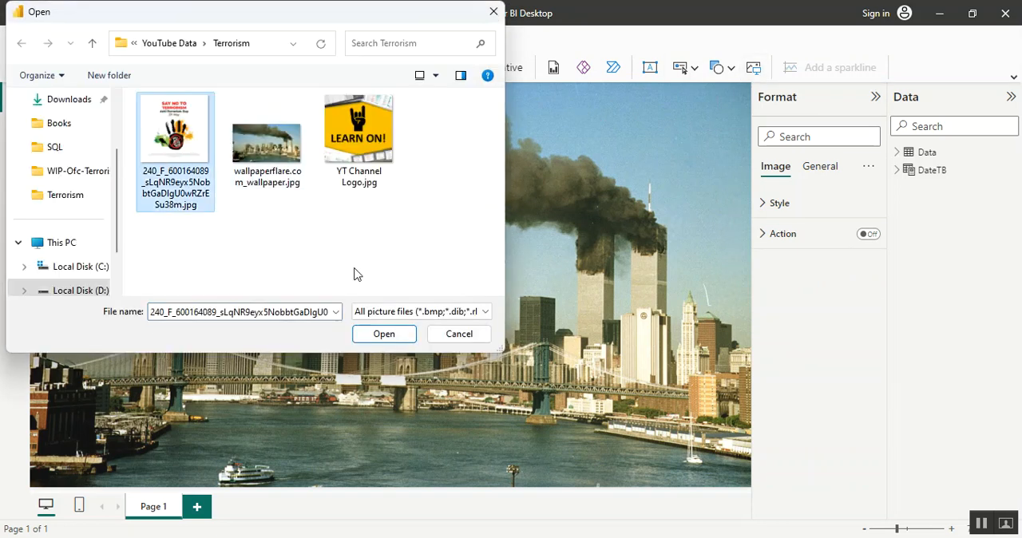
left_click(383, 335)
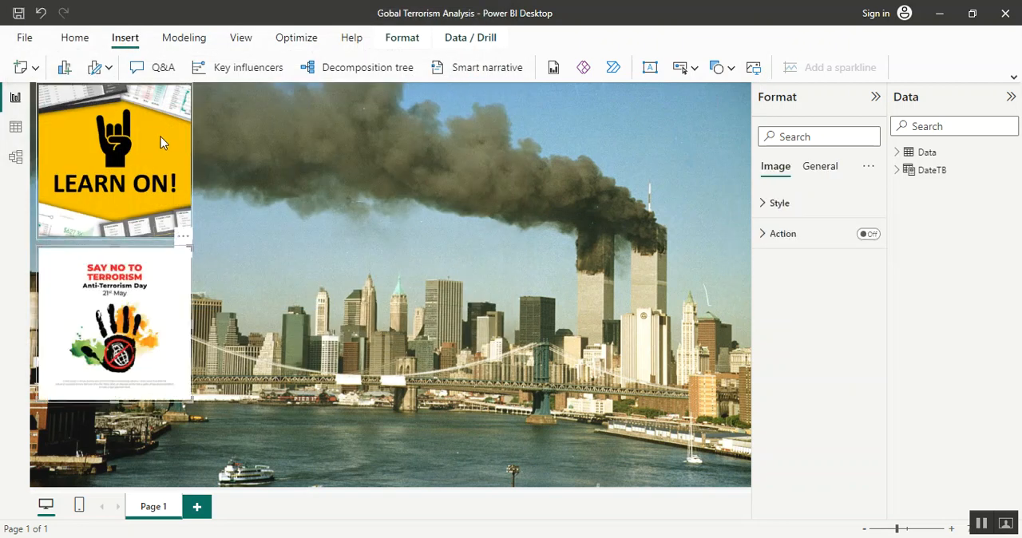
Move the "Learn On!" logo to the report page's upper-right corner and shrink it to about half its size
left_click(151, 139)
left_click_drag(152, 139, 738, 76)
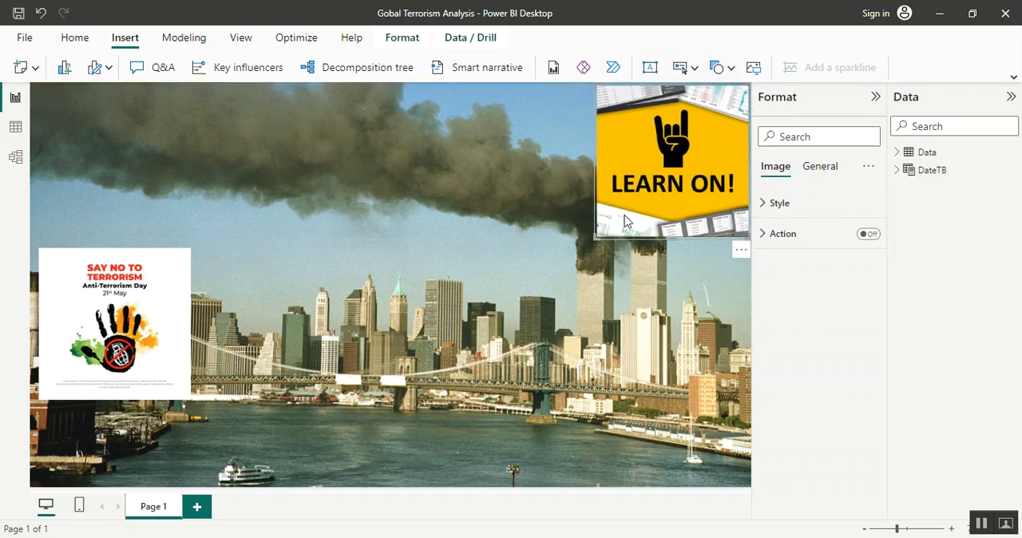
left_click_drag(596, 237, 666, 166)
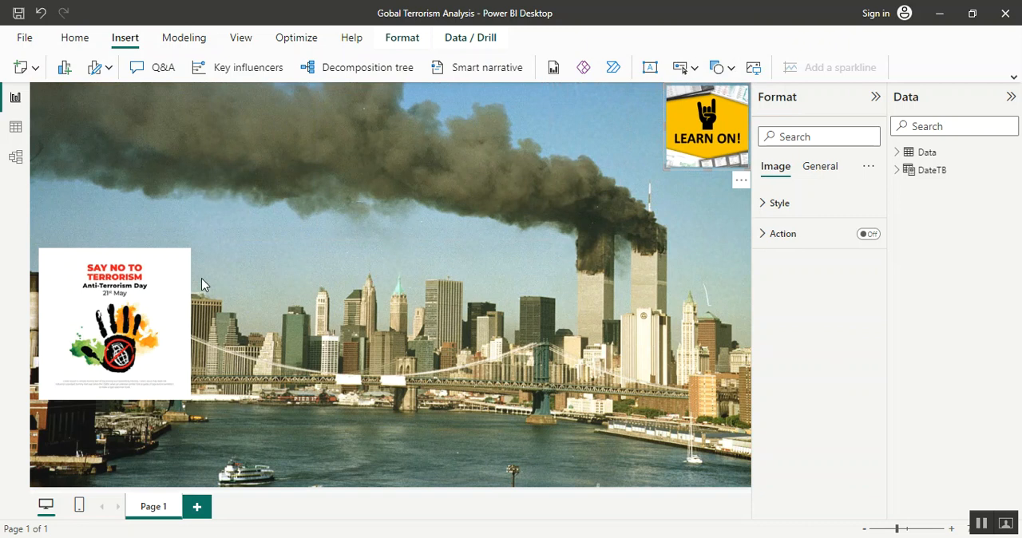
Move the "Say No to Terrorism" picture to the report page's upper-left corner and shrink it to about the logo's size
left_click(160, 292)
left_click_drag(159, 292, 147, 133)
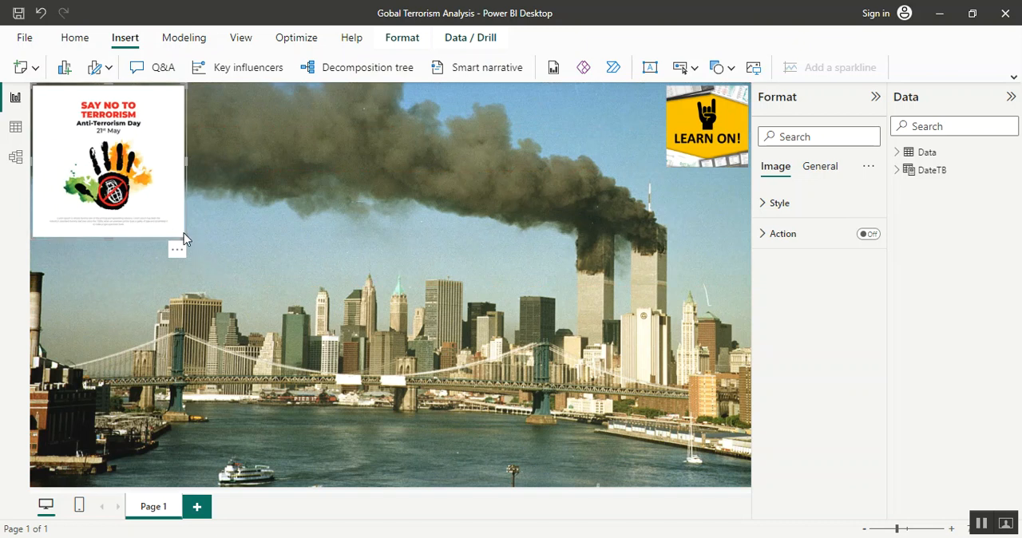
left_click_drag(184, 237, 165, 218)
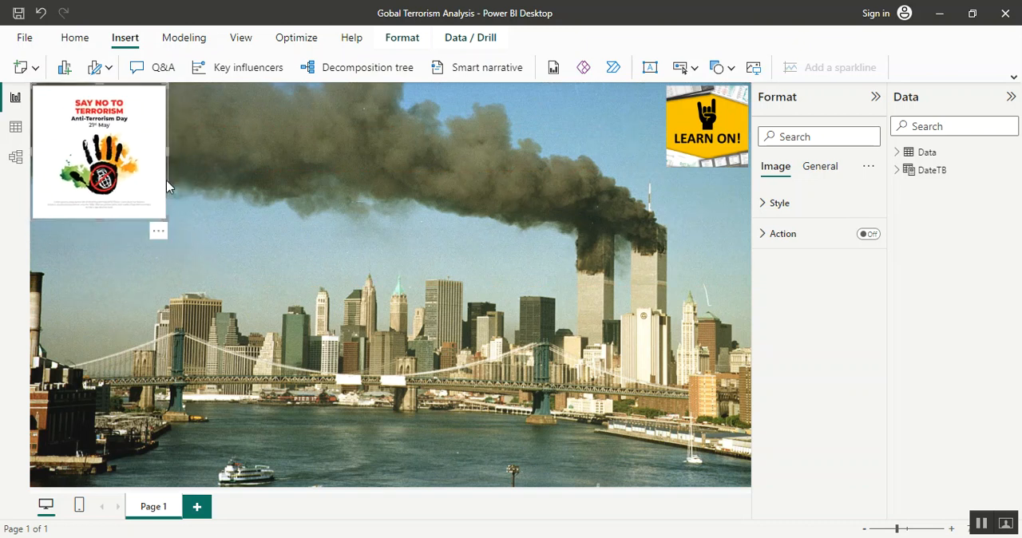
left_click_drag(164, 218, 110, 196)
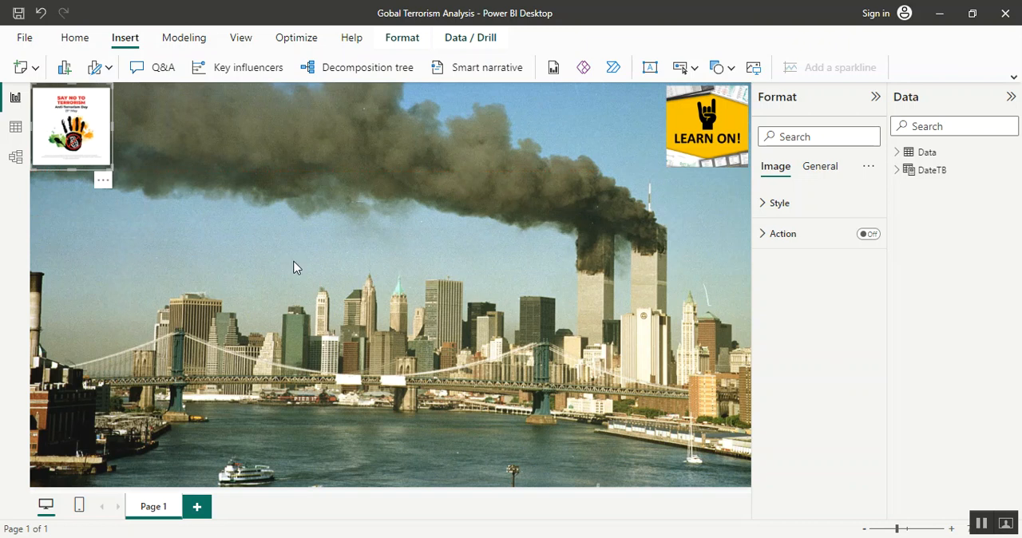
Insert a text box near the middle of the report page and enter the title "Global Terrorism Analysis"
left_click(361, 269)
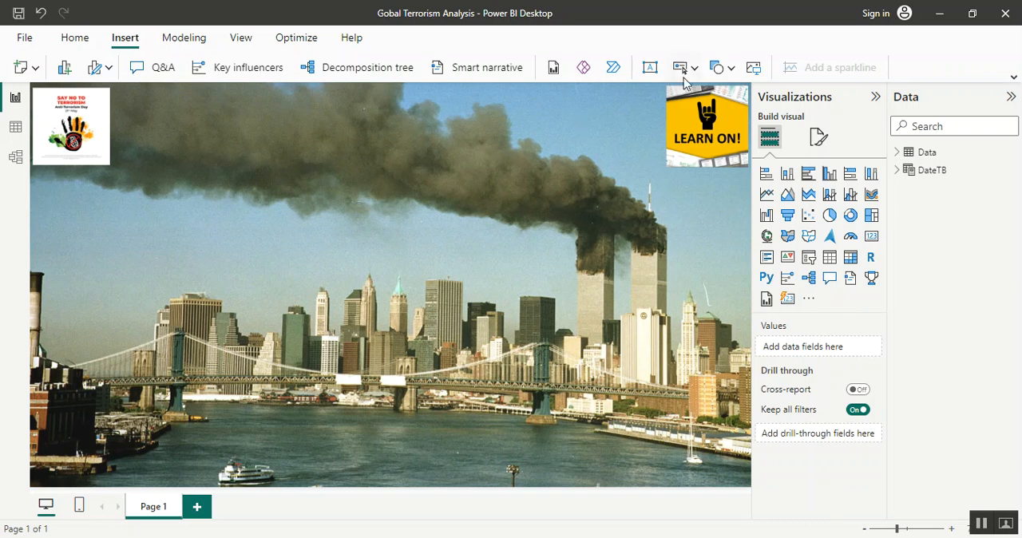
left_click(649, 68)
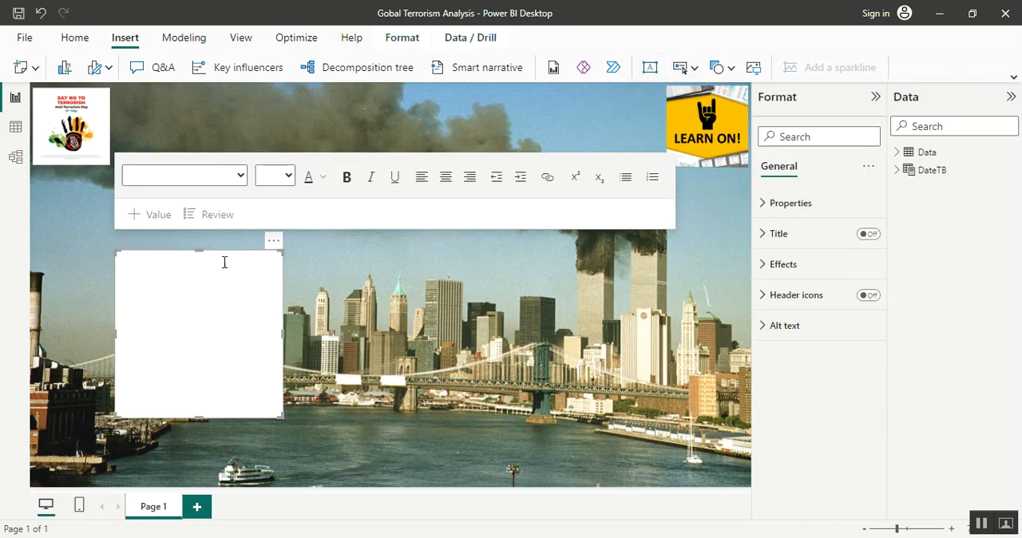
left_click_drag(237, 256, 417, 208)
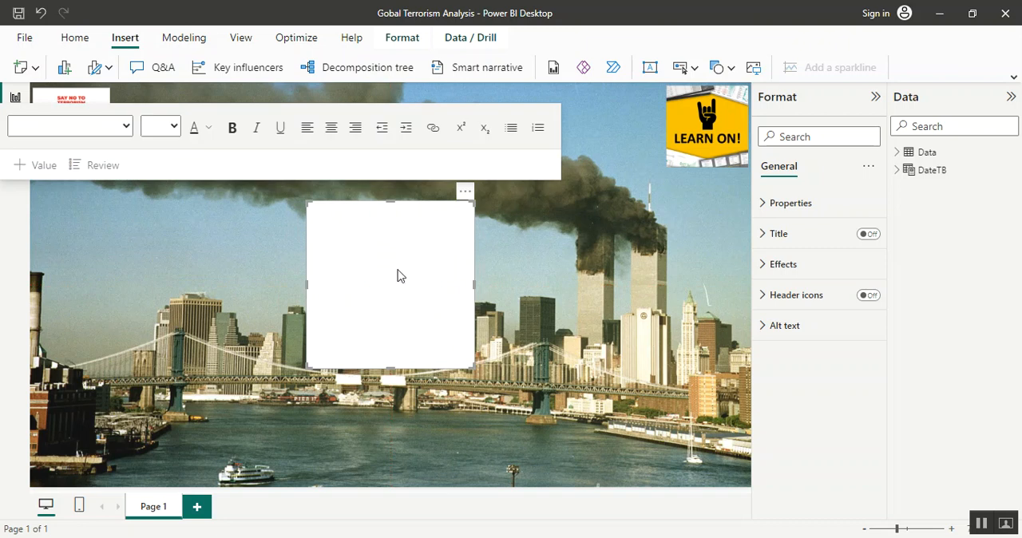
left_click(391, 276)
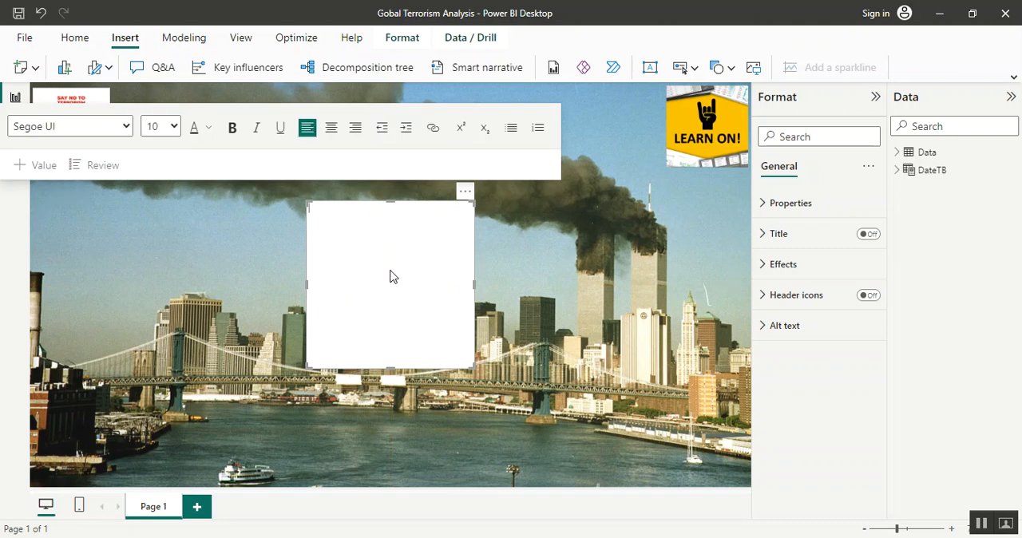
type("Global Terrorism Analysis")
Format the whole "Global Terrorism Analysis" title text in Georgia at font size 40
left_click(125, 128)
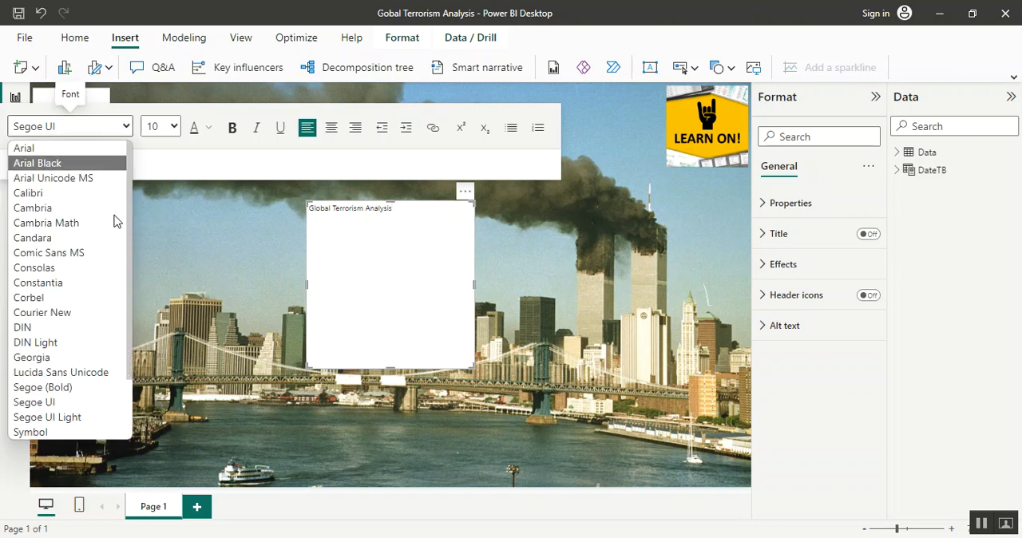
left_click(84, 356)
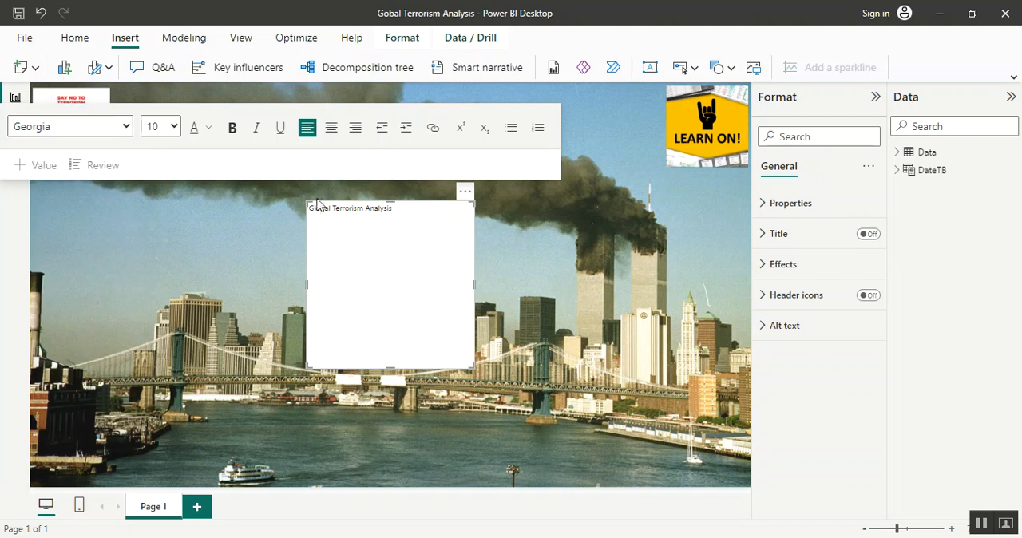
key("ctrl+a")
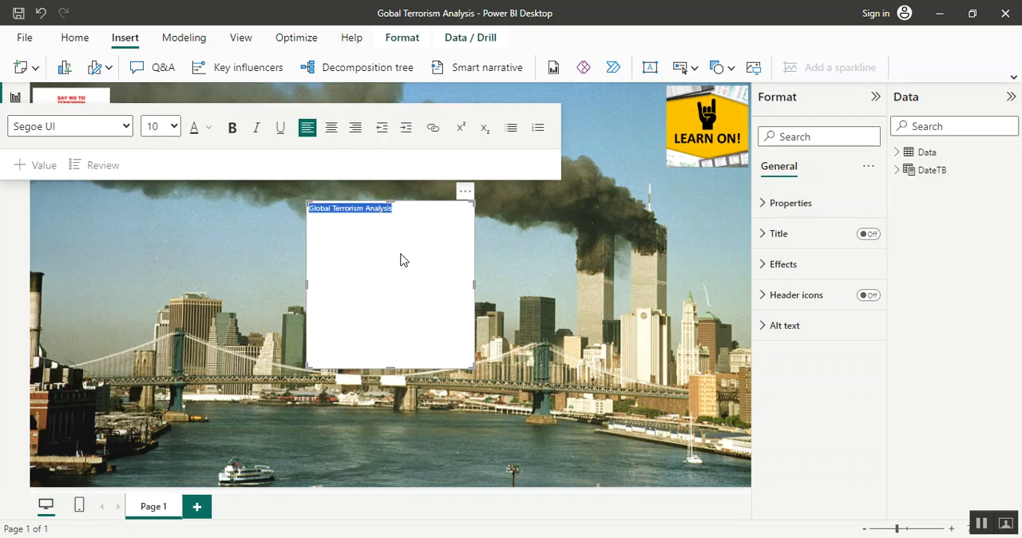
left_click(126, 126)
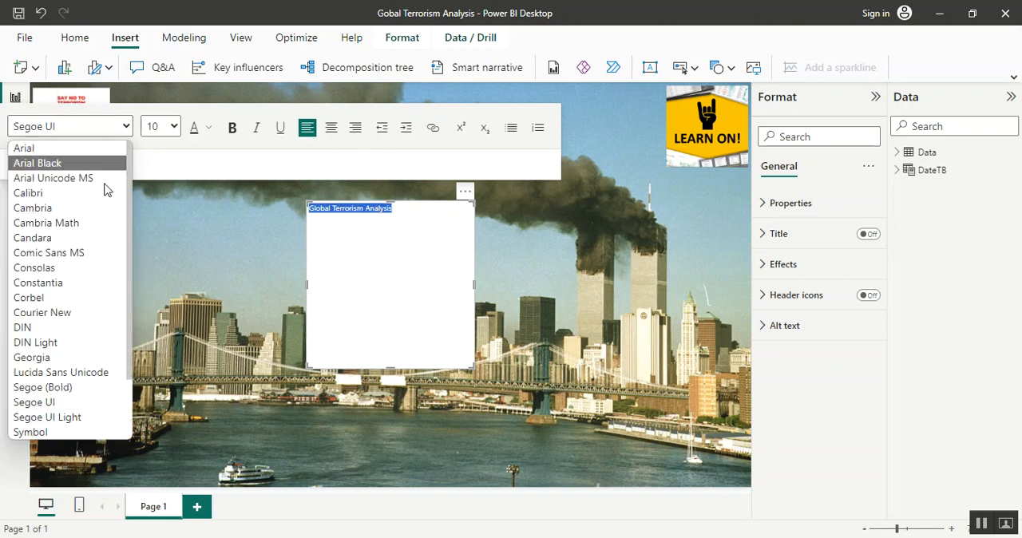
left_click(45, 358)
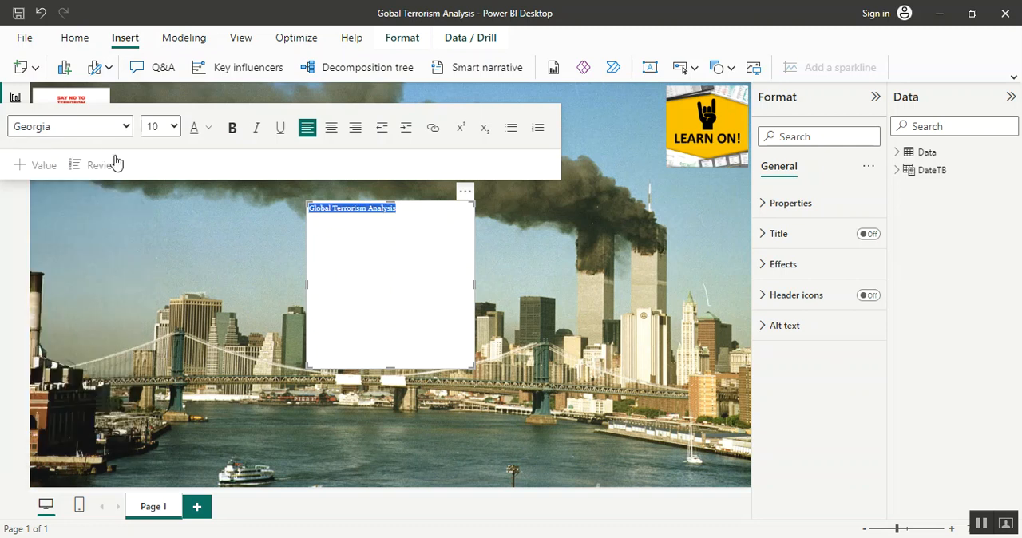
left_click(174, 126)
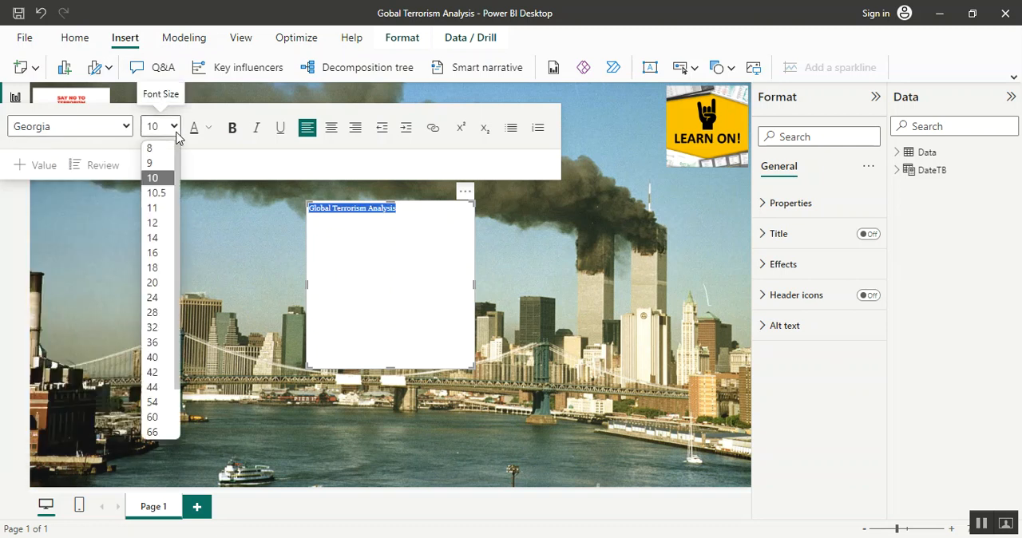
left_click(160, 358)
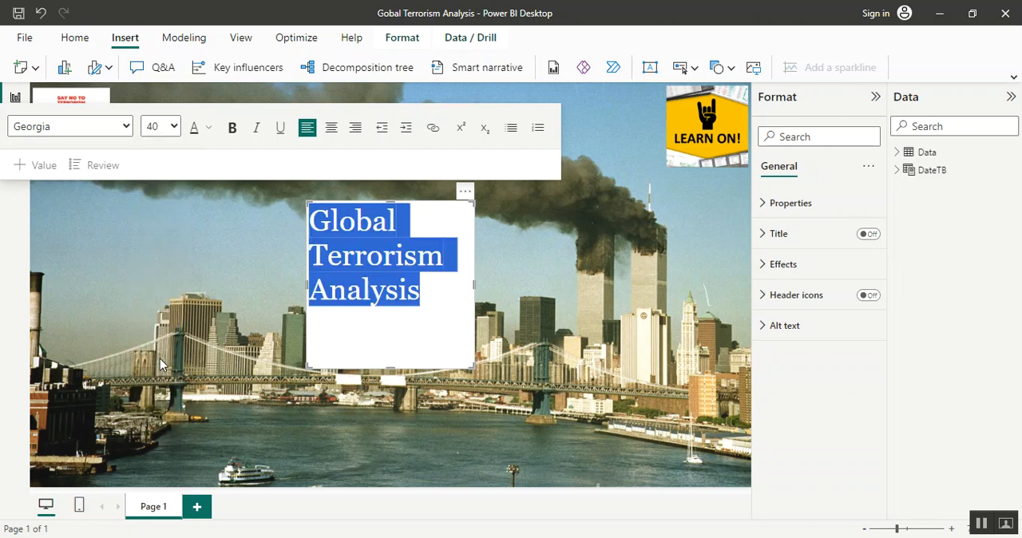
Set the title text's font color to the custom dark red #960E0E
left_click(209, 128)
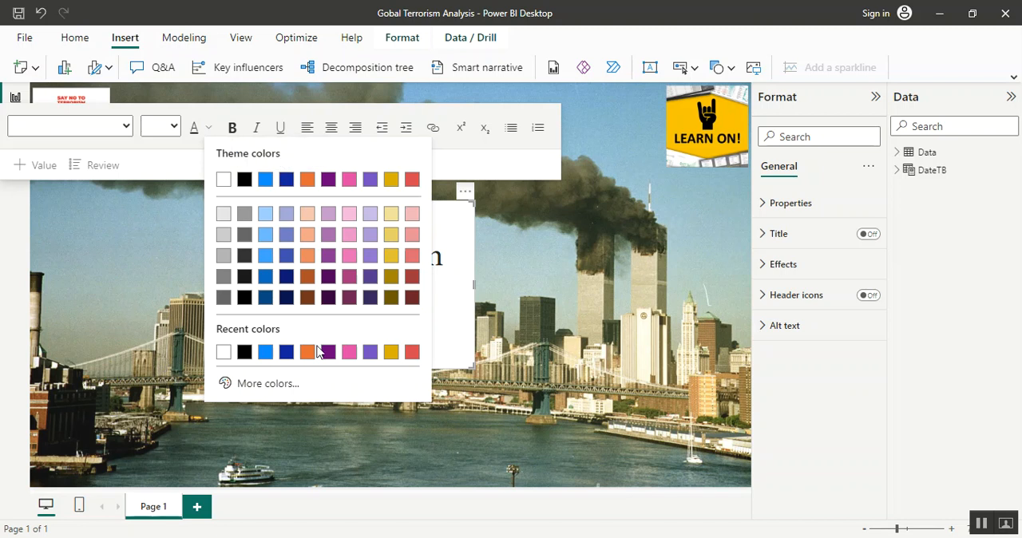
left_click(258, 384)
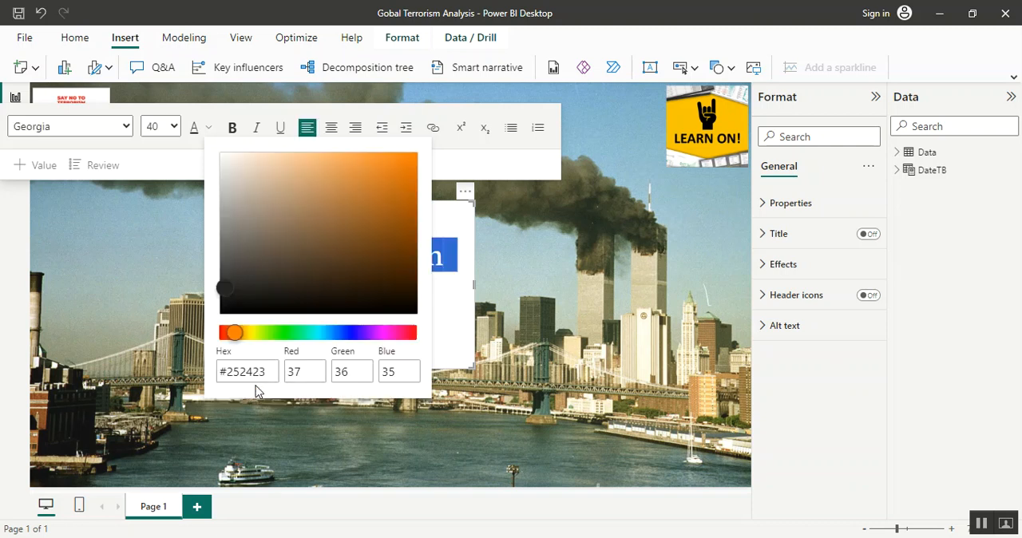
left_click(388, 215)
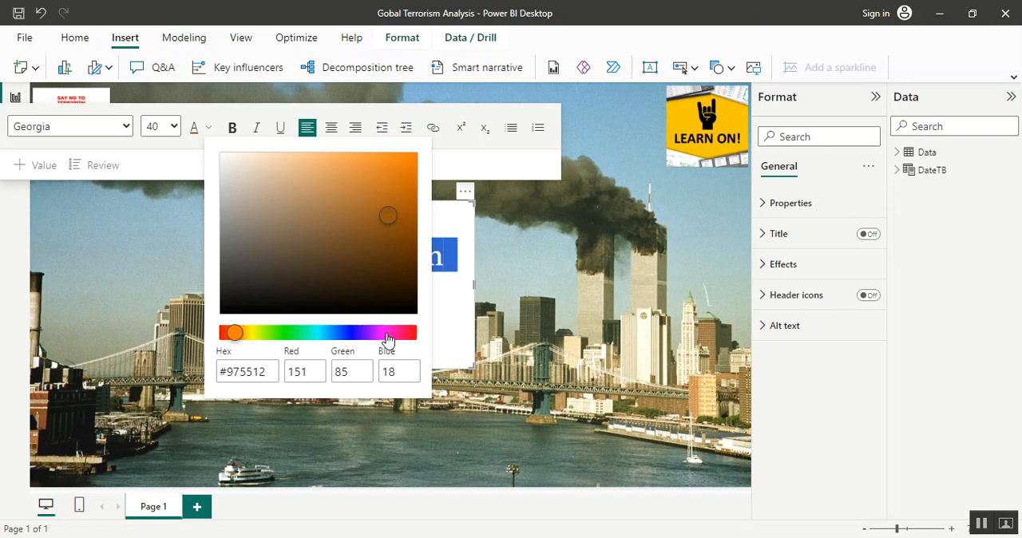
left_click(416, 334)
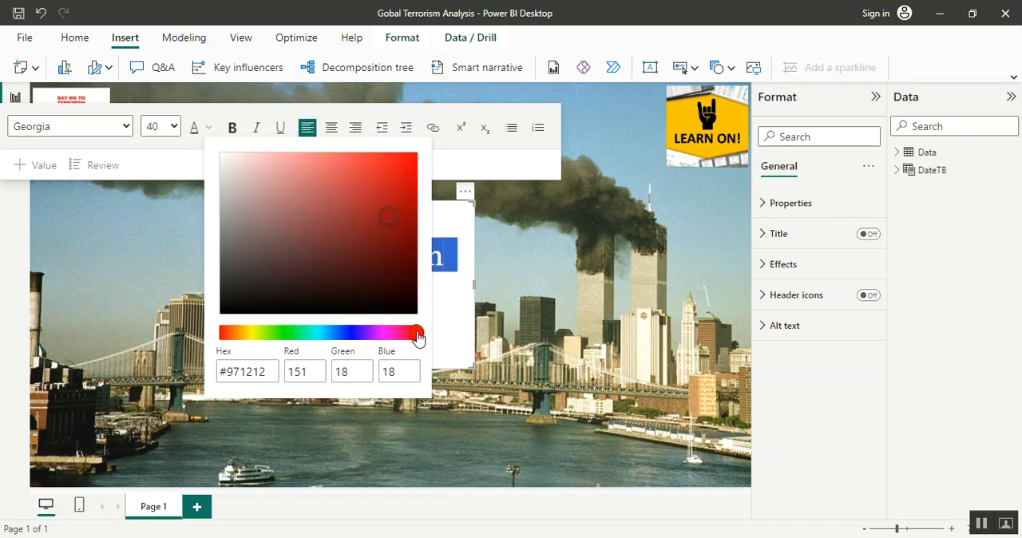
left_click(402, 204)
left_click(399, 218)
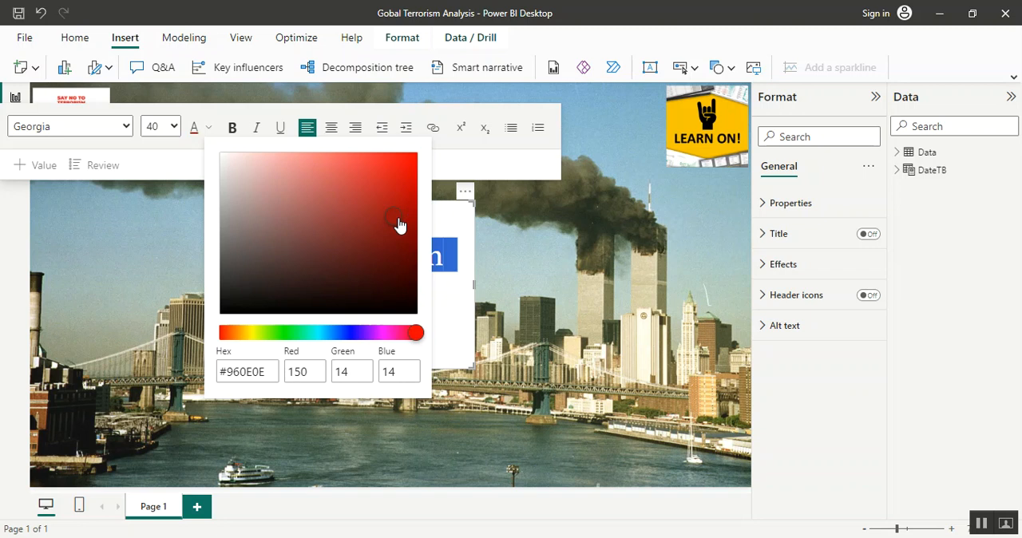